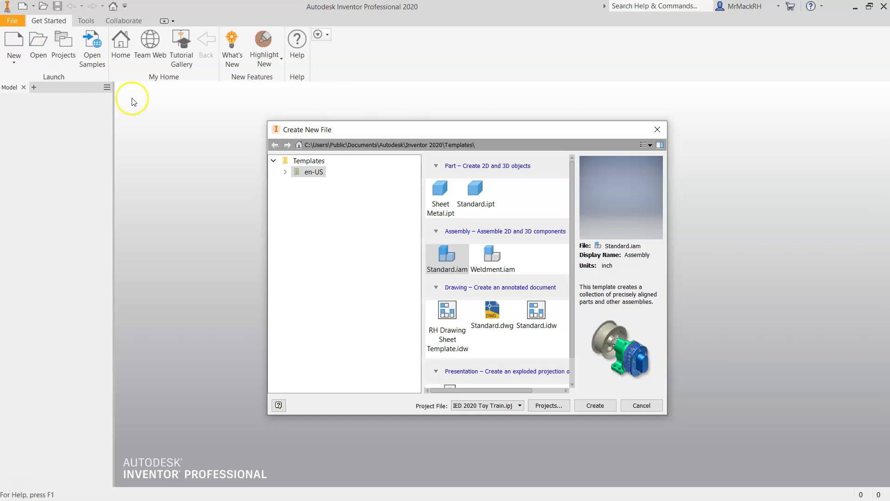
Create a new assembly from the Standard.iam template
{"action": "left_click", "coordinate": [457, 260]}
{"action": "double_click", "coordinate": [448, 262]}
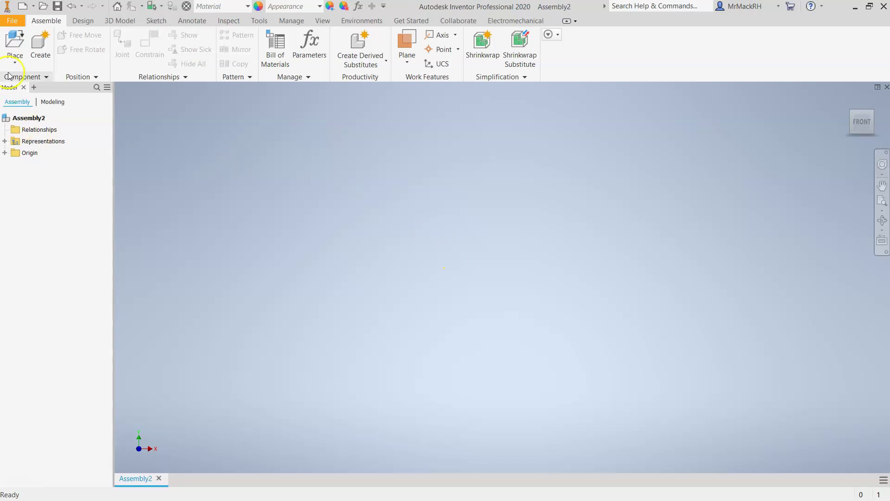
{"action": "left_click", "coordinate": [17, 46]}
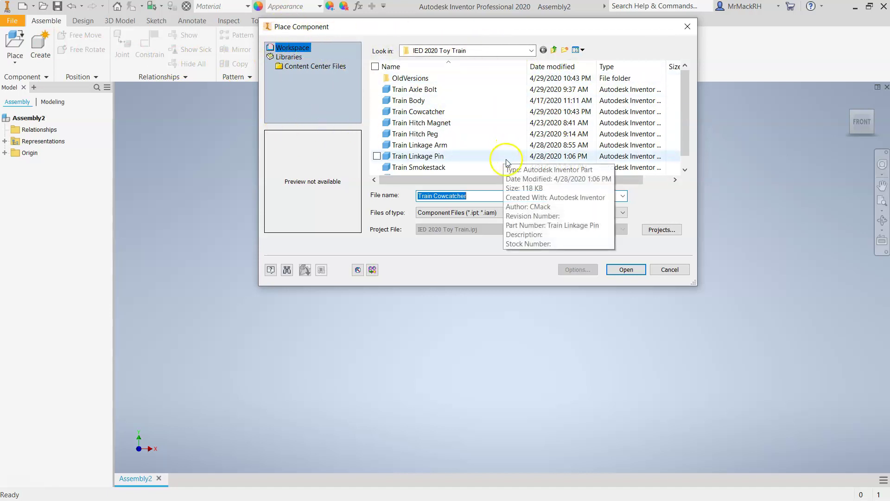
{"action": "left_click", "coordinate": [421, 103]}
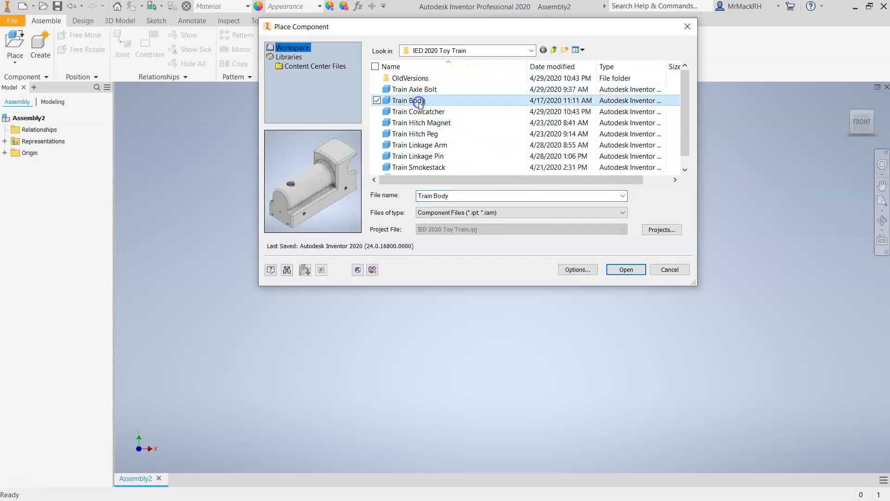
{"action": "left_click", "coordinate": [622, 270]}
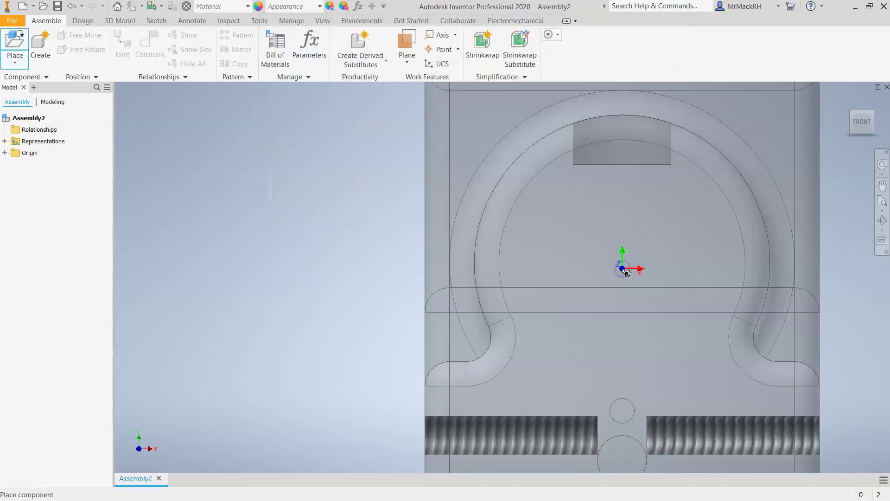
{"action": "scroll", "coordinate": [480, 284], "scroll_direction": "down", "scroll_amount": 5}
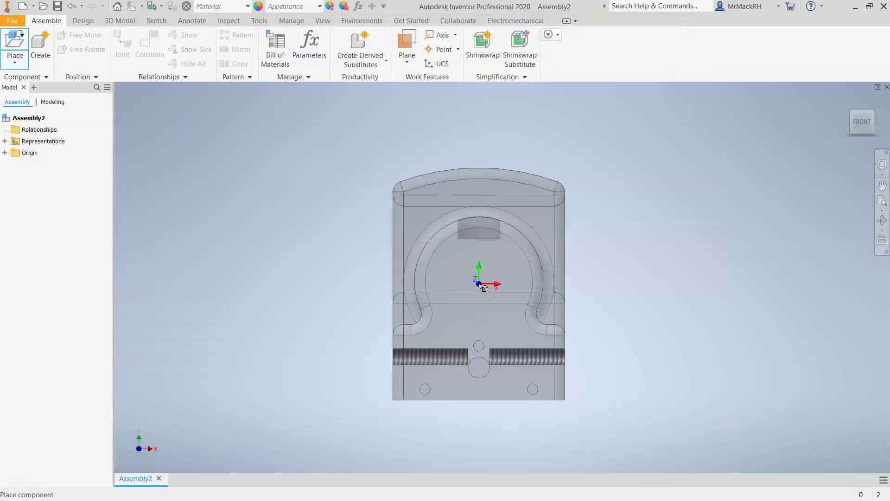
{"action": "right_click", "coordinate": [479, 284]}
{"action": "left_click", "coordinate": [512, 291]}
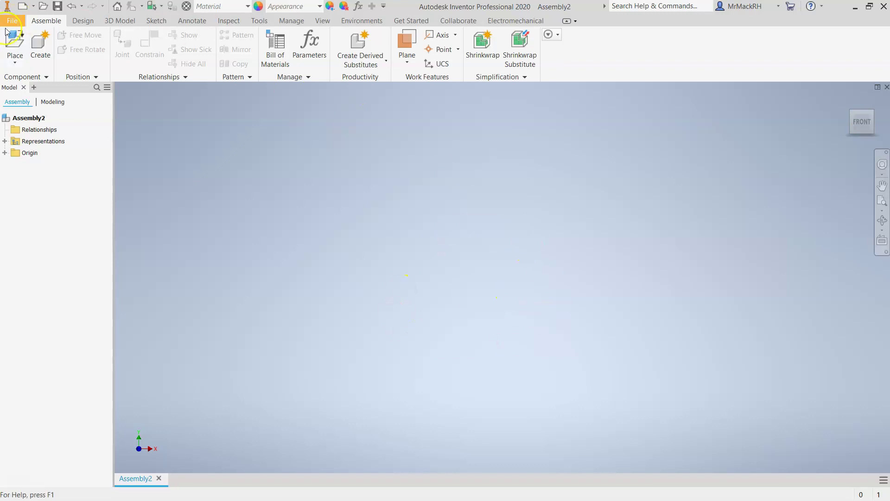
Place a single Train Body component from the IED 2020 Toy Train workspace into the assembly
{"action": "left_click", "coordinate": [15, 42]}
{"action": "left_click", "coordinate": [408, 101]}
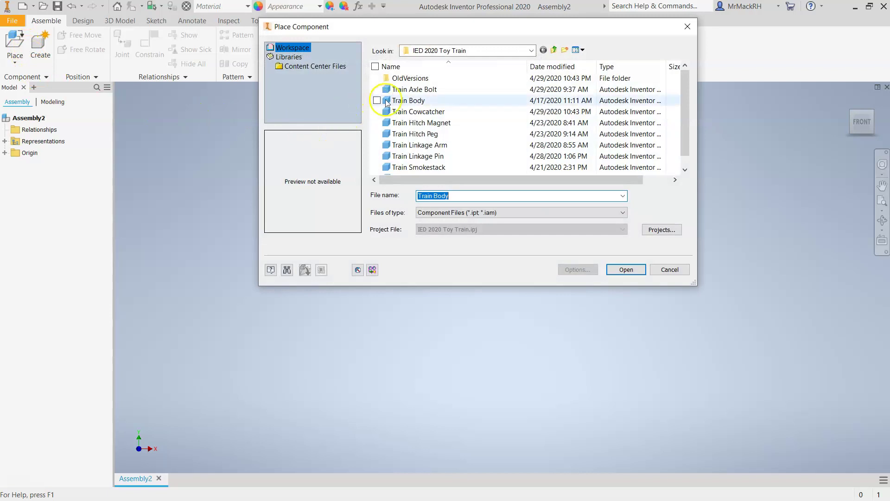
{"action": "left_click", "coordinate": [617, 269]}
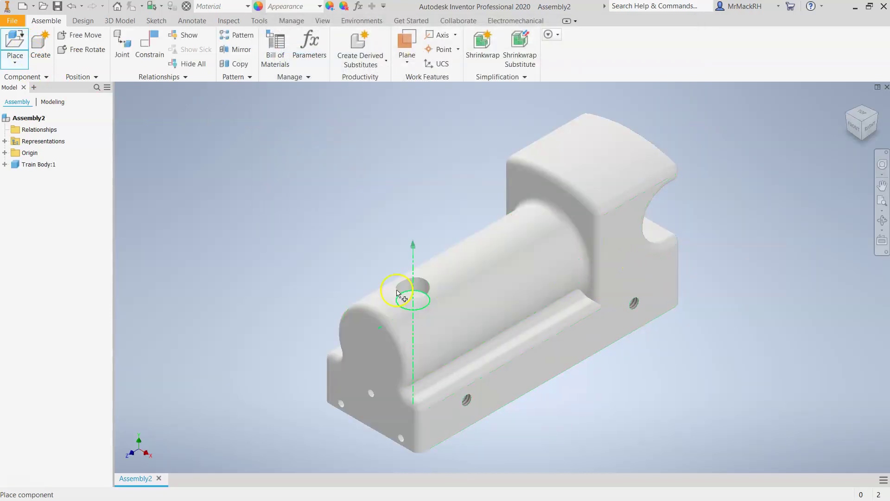
{"action": "scroll", "coordinate": [417, 287], "scroll_direction": "up", "scroll_amount": 5}
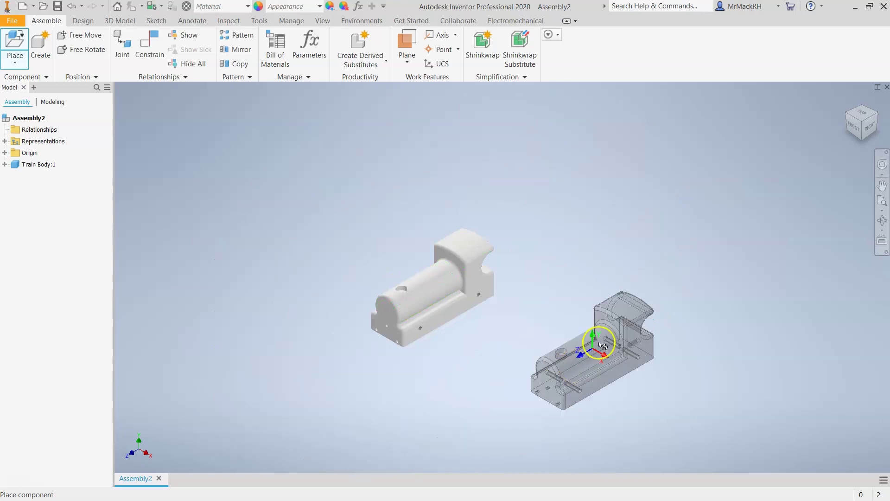
{"action": "right_click", "coordinate": [543, 256]}
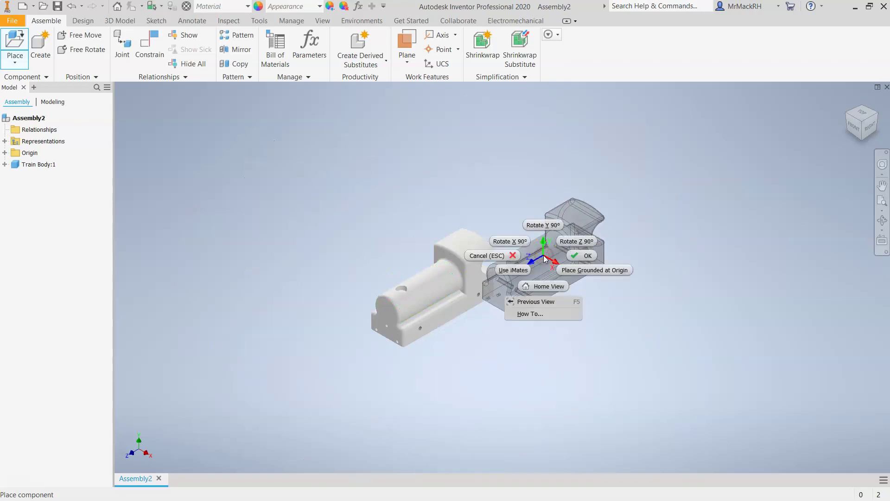
{"action": "left_click", "coordinate": [583, 256]}
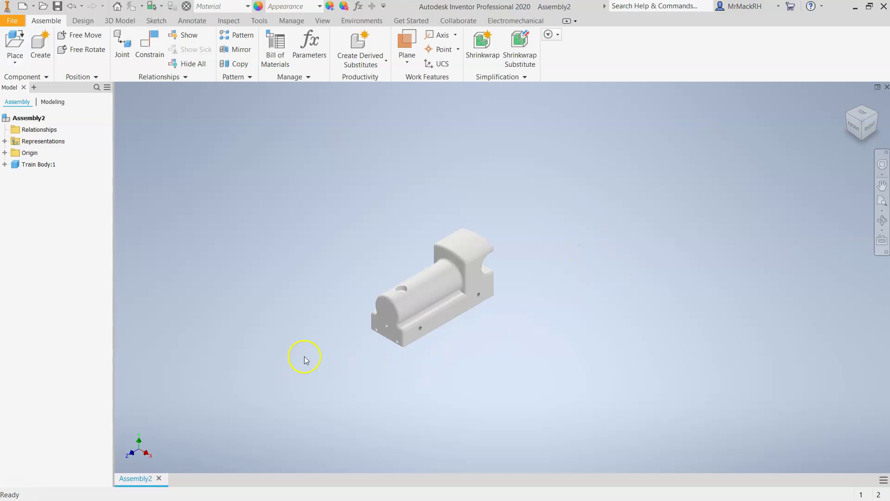
{"action": "scroll", "coordinate": [315, 358], "scroll_direction": "down", "scroll_amount": 3}
{"action": "scroll", "coordinate": [315, 354], "scroll_direction": "up", "scroll_amount": 3}
{"action": "scroll", "coordinate": [315, 354], "scroll_direction": "down", "scroll_amount": 3}
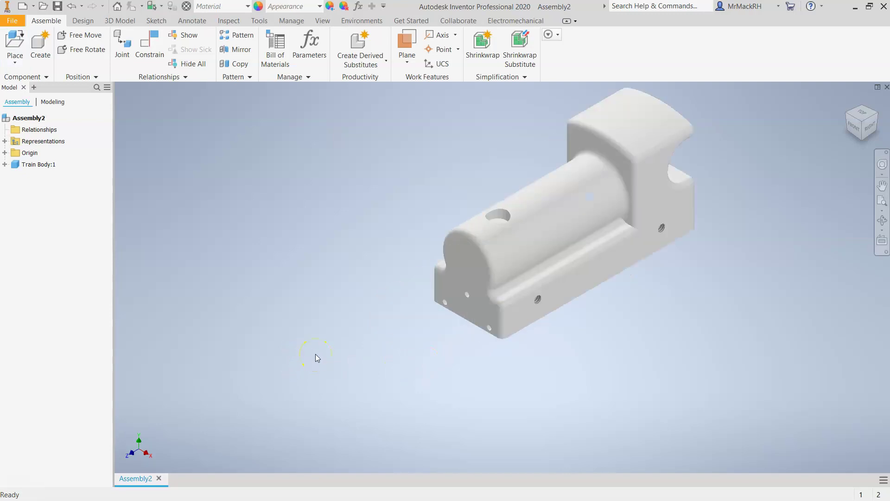
{"action": "scroll", "coordinate": [316, 354], "scroll_direction": "up", "scroll_amount": 3}
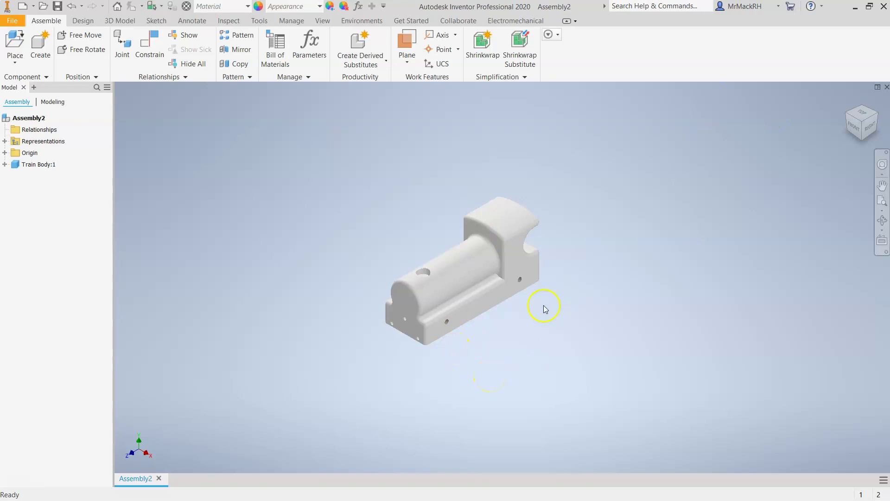
{"action": "scroll", "coordinate": [480, 349], "scroll_direction": "down", "scroll_amount": 3}
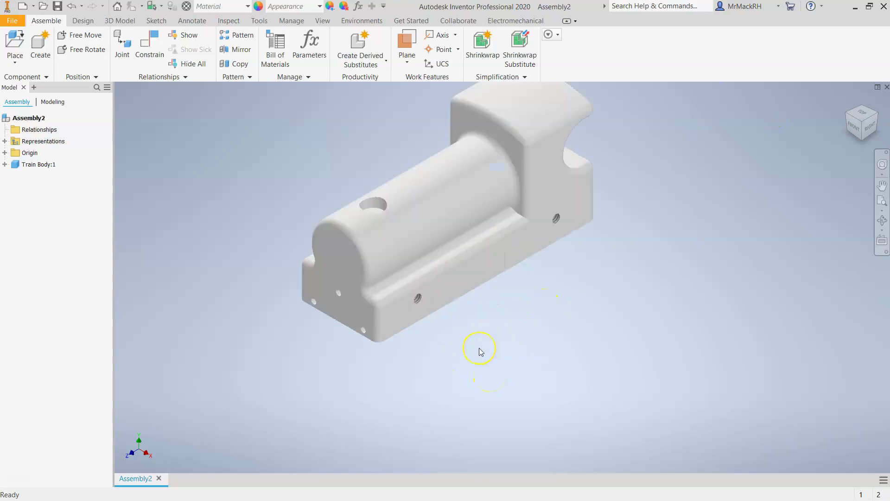
{"action": "scroll", "coordinate": [479, 347], "scroll_direction": "up", "scroll_amount": 3}
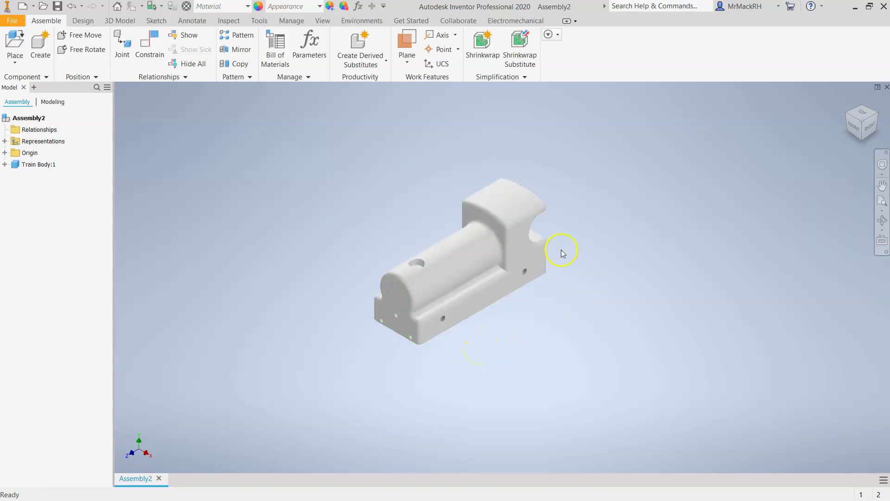
Change the train body's appearance to a dark polished chrome from the Inventor Material Library
{"action": "left_click", "coordinate": [472, 262]}
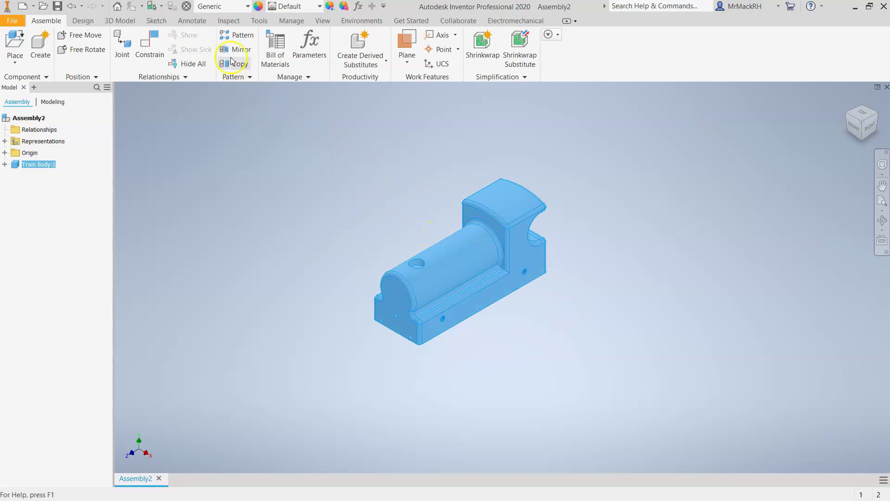
{"action": "left_click", "coordinate": [319, 7]}
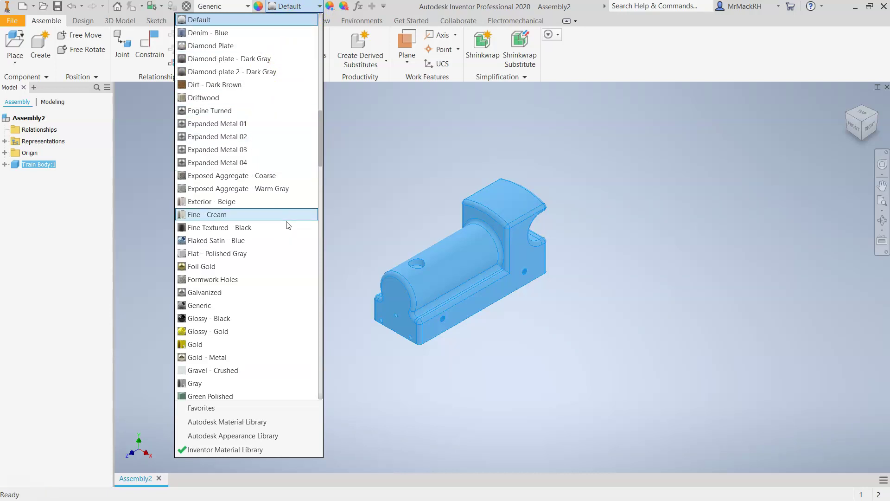
{"action": "scroll", "coordinate": [287, 224], "scroll_direction": "down", "scroll_amount": 1}
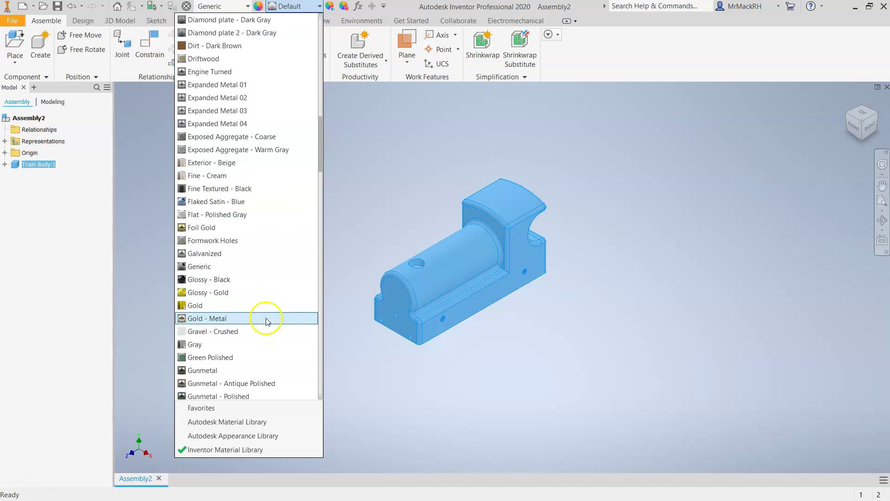
{"action": "scroll", "coordinate": [259, 266], "scroll_direction": "up", "scroll_amount": 5}
{"action": "scroll", "coordinate": [260, 268], "scroll_direction": "up", "scroll_amount": 2}
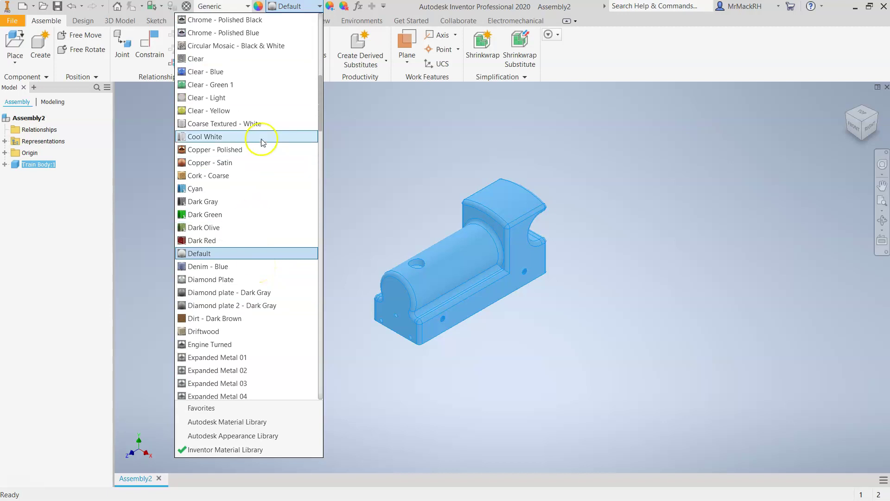
{"action": "scroll", "coordinate": [256, 153], "scroll_direction": "up", "scroll_amount": 2}
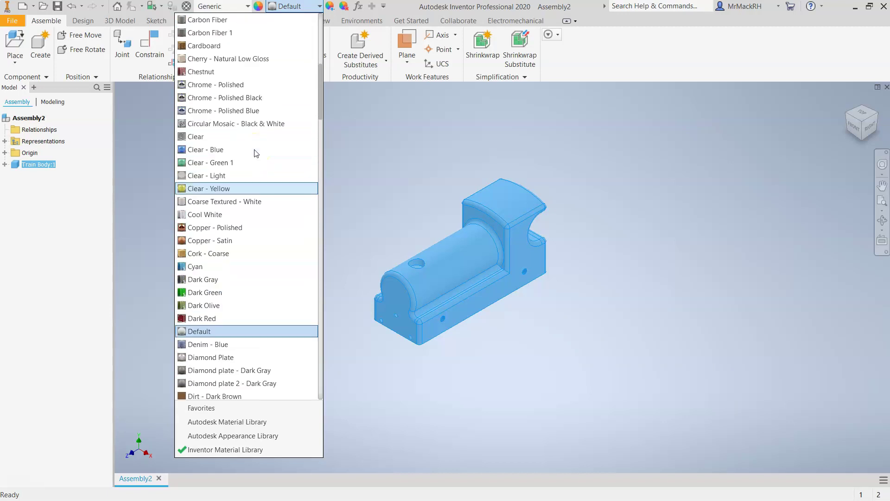
{"action": "left_click", "coordinate": [256, 107]}
{"action": "left_click", "coordinate": [423, 143]}
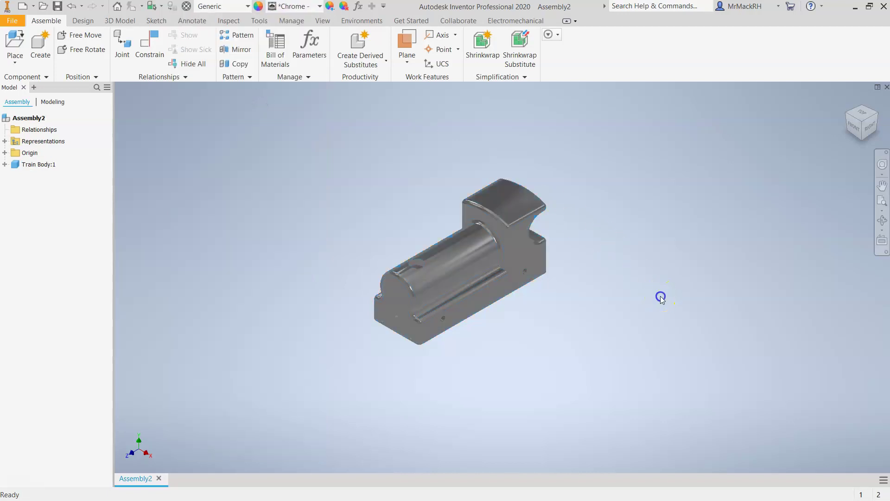
Examine the train body from several angles, including its side and the small holes in its front face
{"action": "mouse_move", "coordinate": [850, 114]}
{"action": "left_mouse_down"}
{"action": "mouse_move", "coordinate": [863, 122]}
{"action": "mouse_move", "coordinate": [690, 113]}
{"action": "mouse_move", "coordinate": [189, 193]}
{"action": "mouse_move", "coordinate": [758, 211]}
{"action": "mouse_move", "coordinate": [649, 220]}
{"action": "mouse_move", "coordinate": [580, 248]}
{"action": "mouse_move", "coordinate": [562, 278]}
{"action": "mouse_move", "coordinate": [609, 263]}
{"action": "left_mouse_up"}
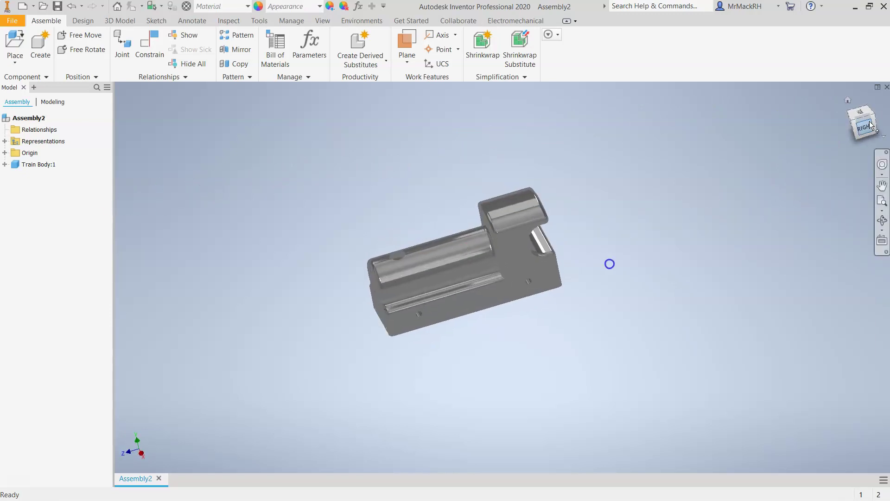
{"action": "scroll", "coordinate": [473, 318], "scroll_direction": "down", "scroll_amount": 3}
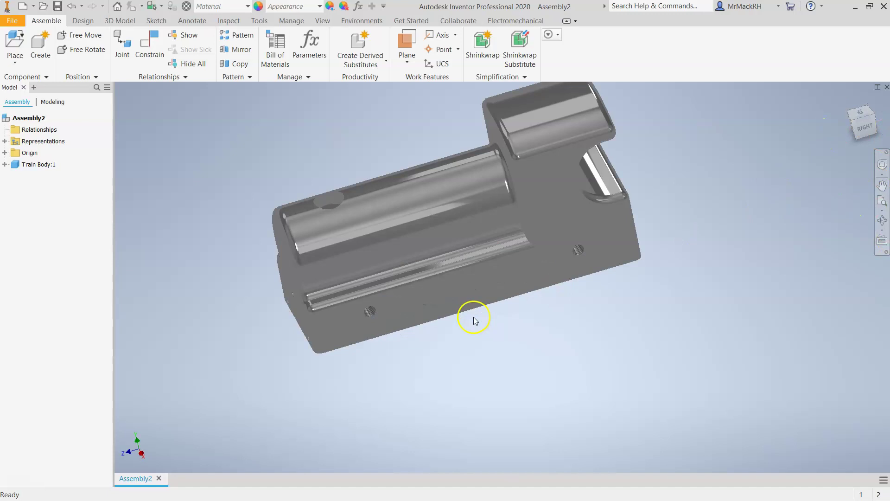
{"action": "left_click_drag", "start_coordinate": [864, 132], "coordinate": [844, 130]}
{"action": "left_click", "coordinate": [853, 122]}
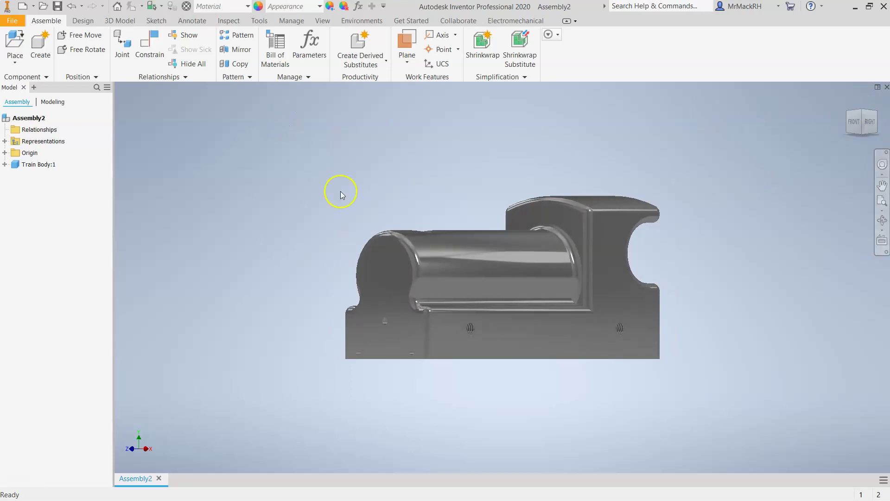
{"action": "left_click", "coordinate": [856, 117]}
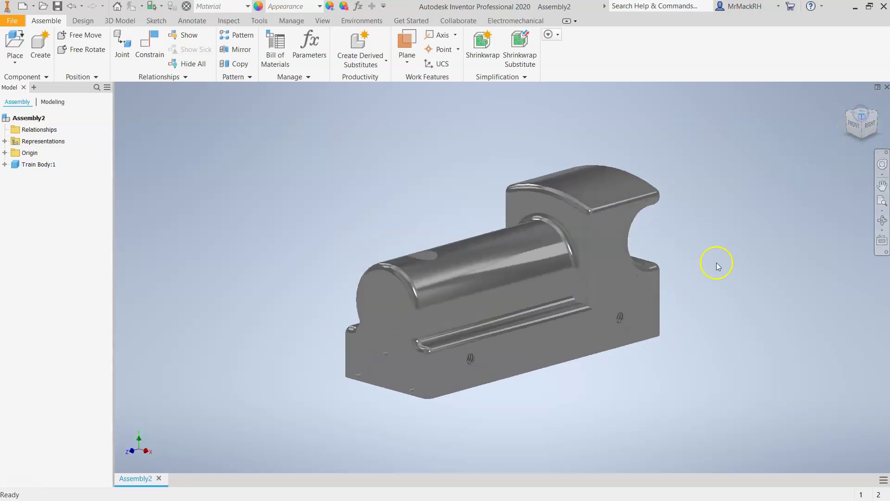
{"action": "left_click", "coordinate": [391, 409]}
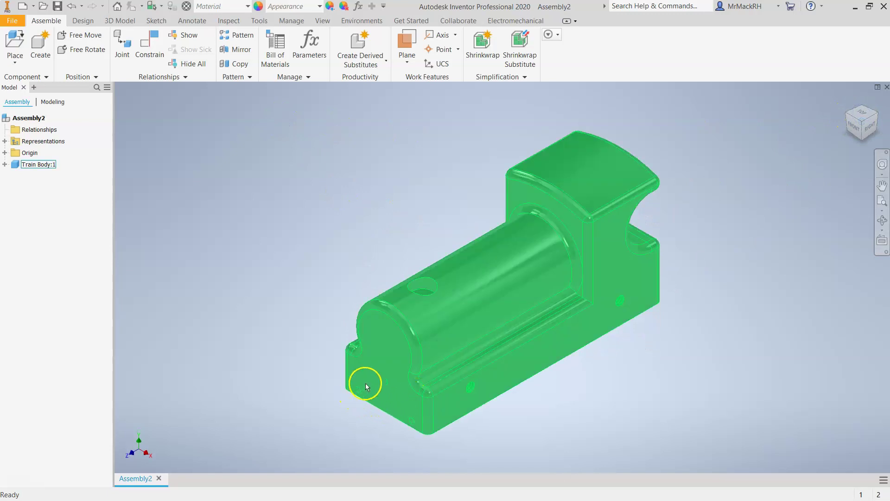
{"action": "left_click", "coordinate": [386, 425]}
{"action": "left_click", "coordinate": [361, 385]}
{"action": "scroll", "coordinate": [419, 226], "scroll_direction": "down", "scroll_amount": 3}
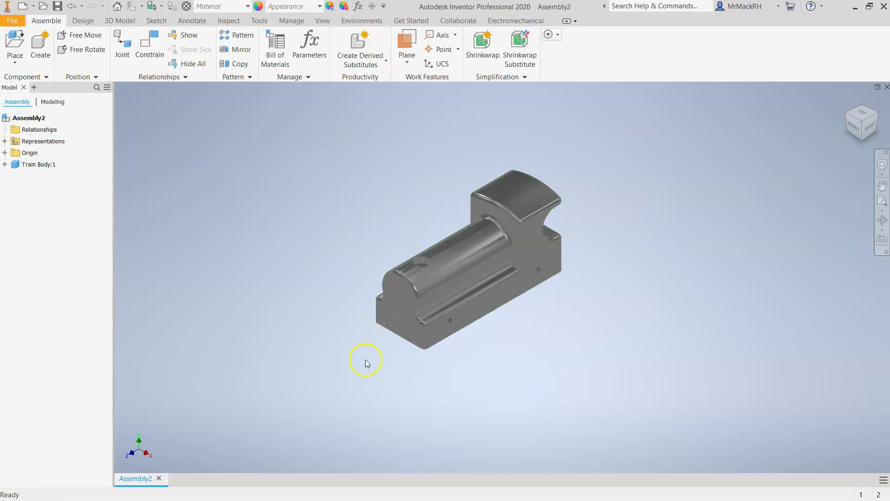
{"action": "scroll", "coordinate": [365, 363], "scroll_direction": "up", "scroll_amount": 3}
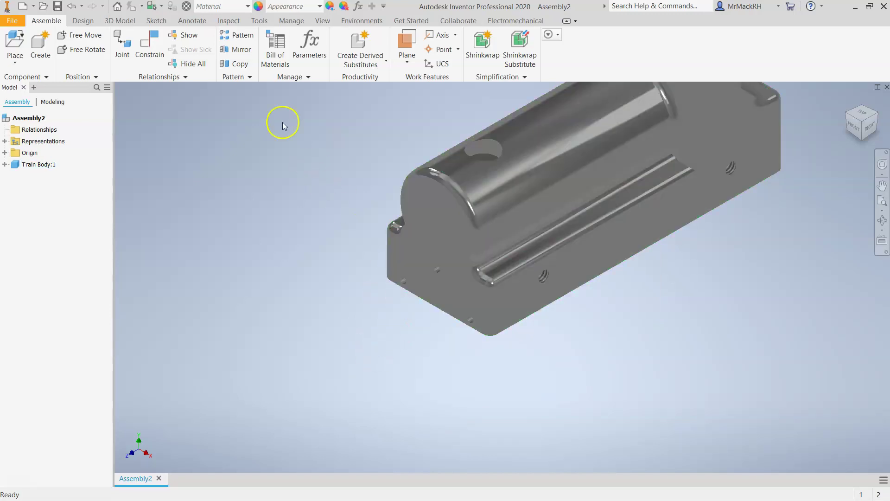
Place a single Train Cowcatcher component in front of the train body
{"action": "left_click", "coordinate": [10, 41]}
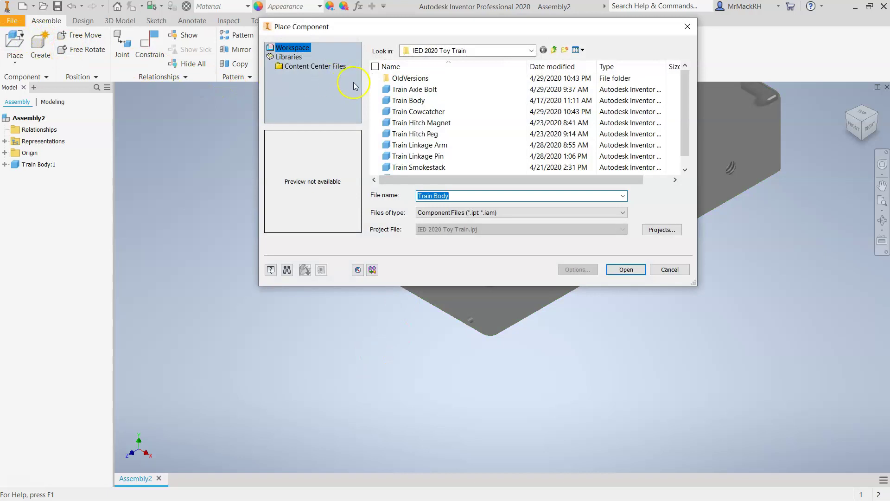
{"action": "left_click", "coordinate": [408, 114]}
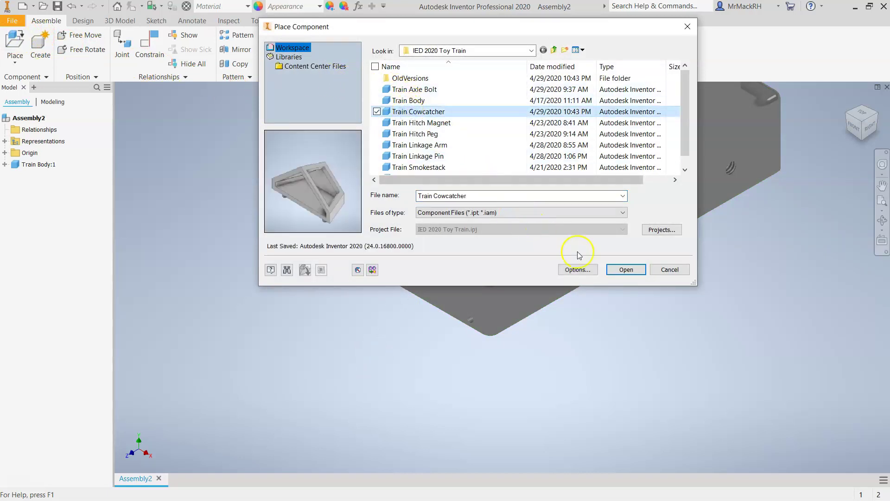
{"action": "left_click", "coordinate": [625, 269]}
{"action": "scroll", "coordinate": [271, 257], "scroll_direction": "down", "scroll_amount": 2}
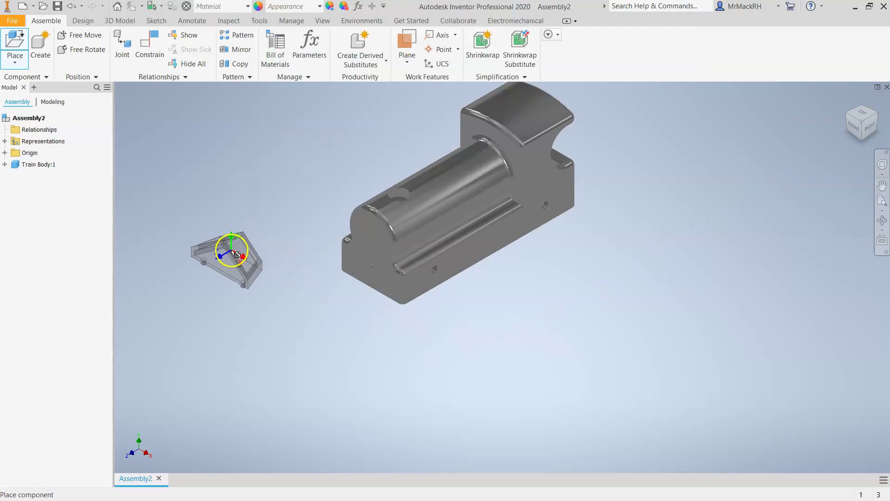
{"action": "left_click", "coordinate": [248, 265]}
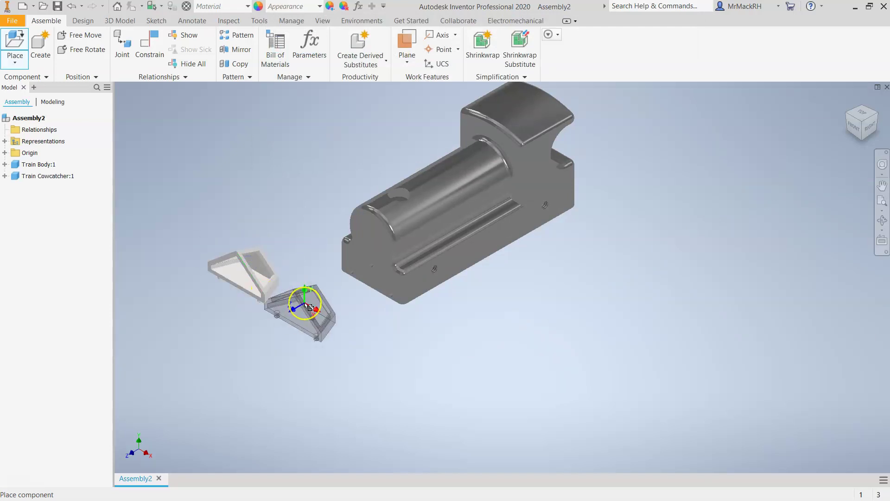
{"action": "right_click", "coordinate": [318, 312]}
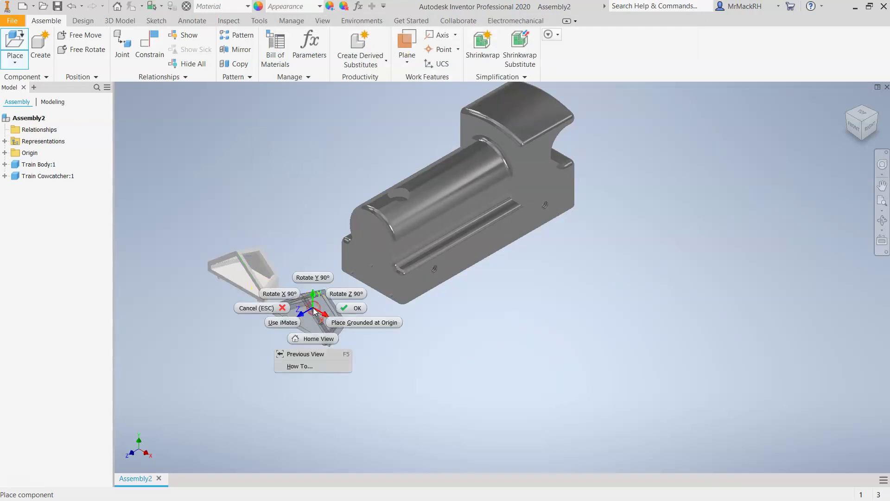
{"action": "left_click", "coordinate": [365, 311]}
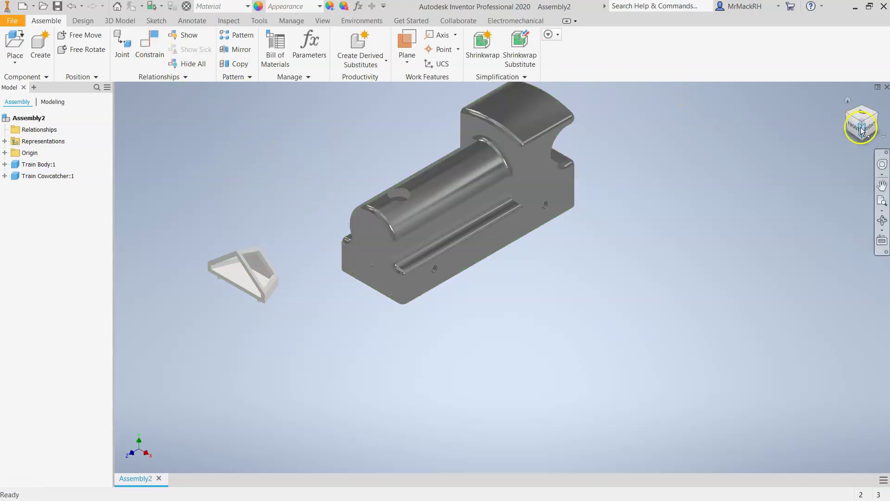
{"action": "mouse_move", "coordinate": [862, 129]}
{"action": "left_mouse_down"}
{"action": "mouse_move", "coordinate": [842, 87]}
{"action": "mouse_move", "coordinate": [829, 437]}
{"action": "mouse_move", "coordinate": [828, 428]}
{"action": "left_mouse_up"}
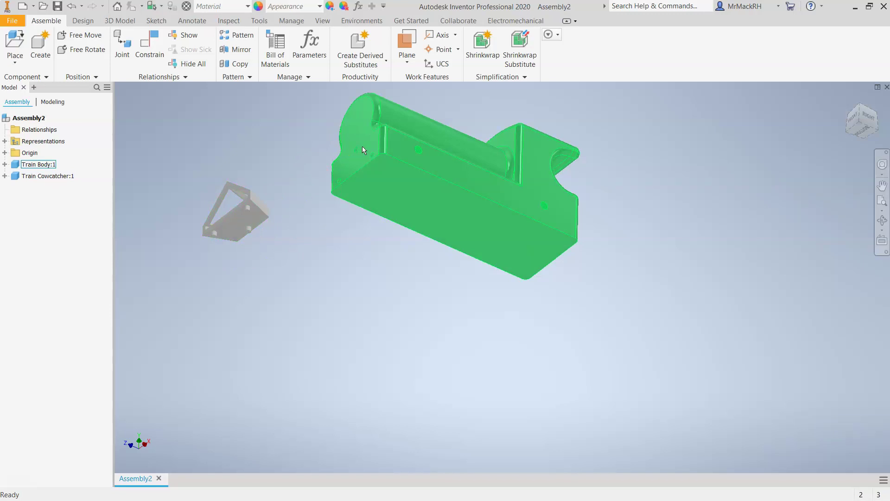
Apply an Insert constraint with a 0.000 in offset between a cowcatcher mounting peg and the matching hole in the train body's front face
{"action": "left_click", "coordinate": [863, 119]}
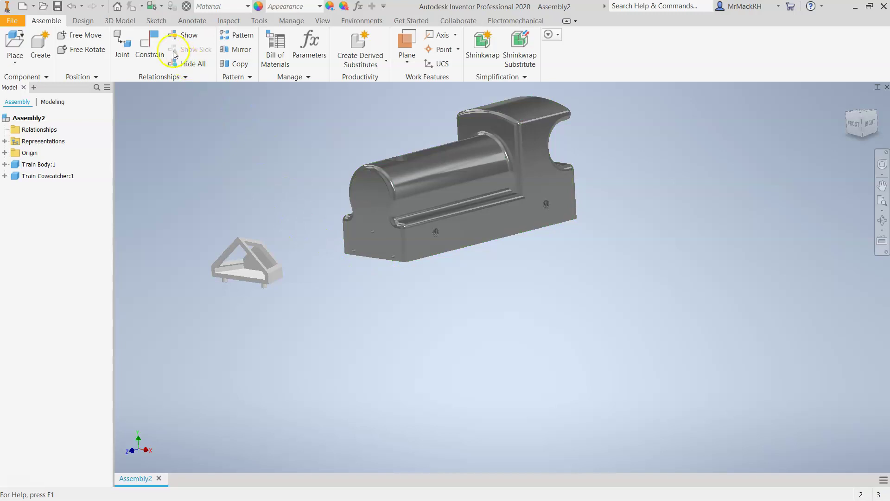
{"action": "left_click", "coordinate": [149, 45]}
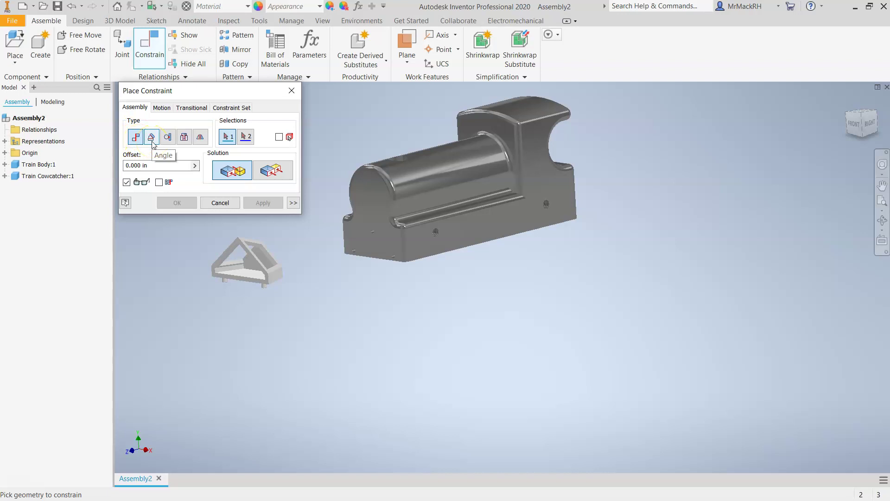
{"action": "left_click", "coordinate": [185, 137]}
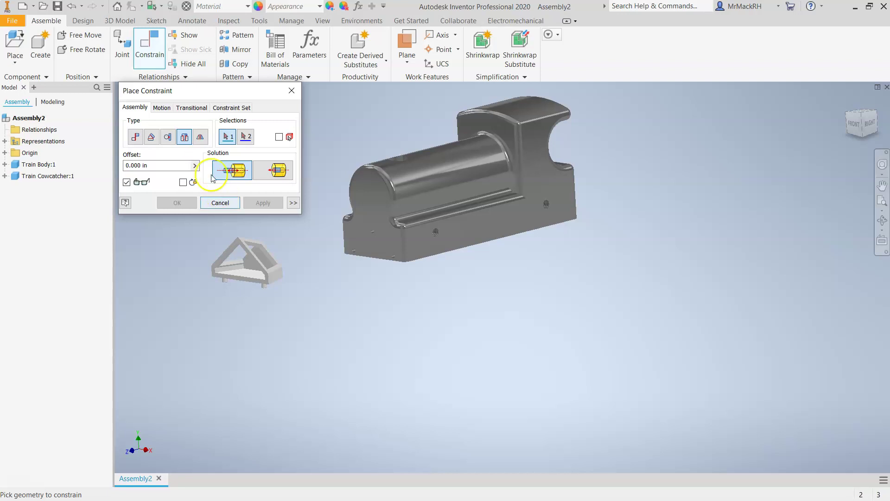
{"action": "left_click", "coordinate": [861, 133]}
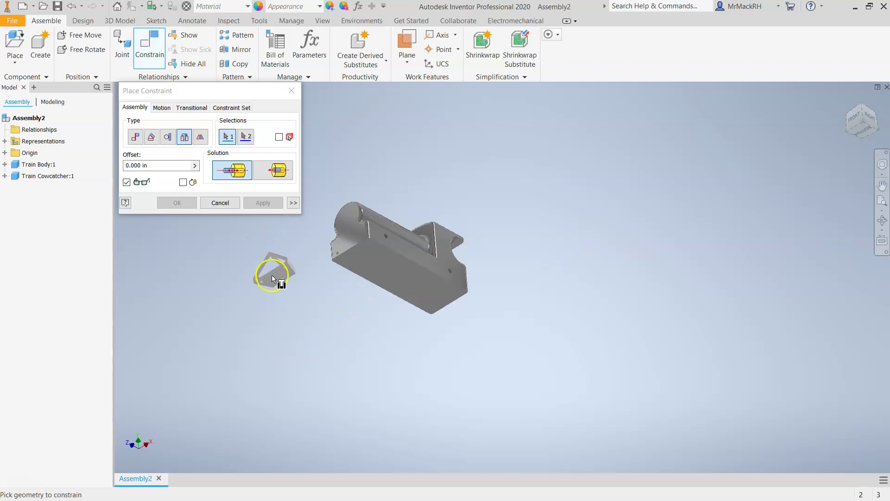
{"action": "scroll", "coordinate": [279, 264], "scroll_direction": "down", "scroll_amount": 3}
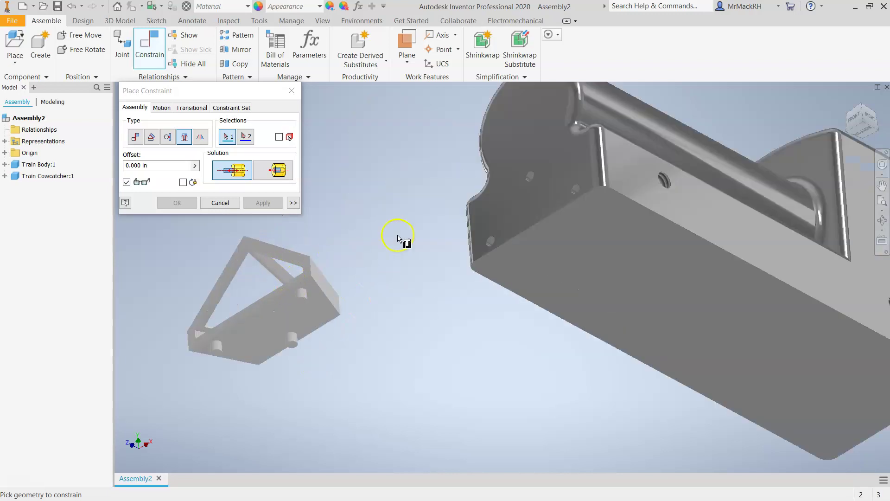
{"action": "scroll", "coordinate": [398, 235], "scroll_direction": "down", "scroll_amount": 3}
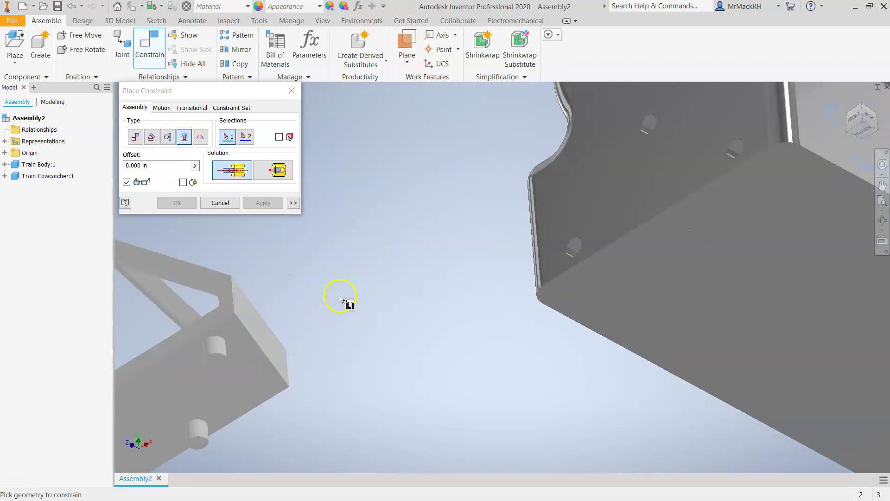
{"action": "scroll", "coordinate": [280, 322], "scroll_direction": "up", "scroll_amount": 2}
{"action": "scroll", "coordinate": [179, 342], "scroll_direction": "down", "scroll_amount": 2}
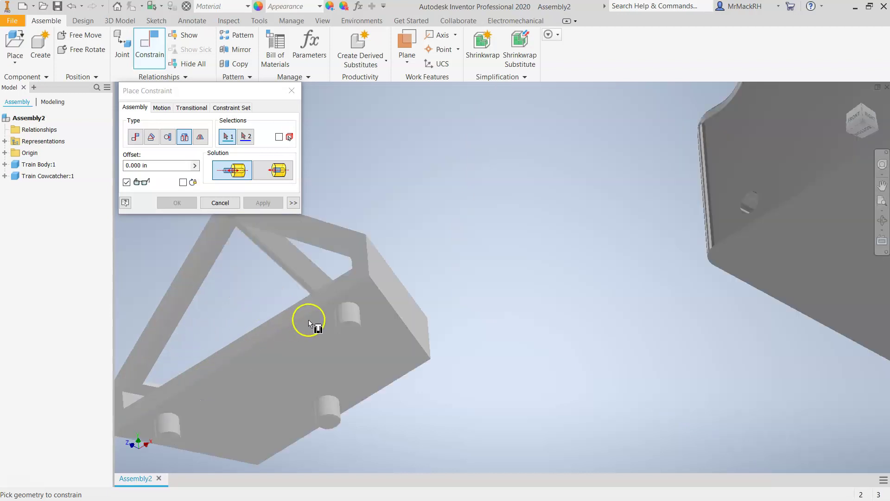
{"action": "left_click", "coordinate": [352, 307]}
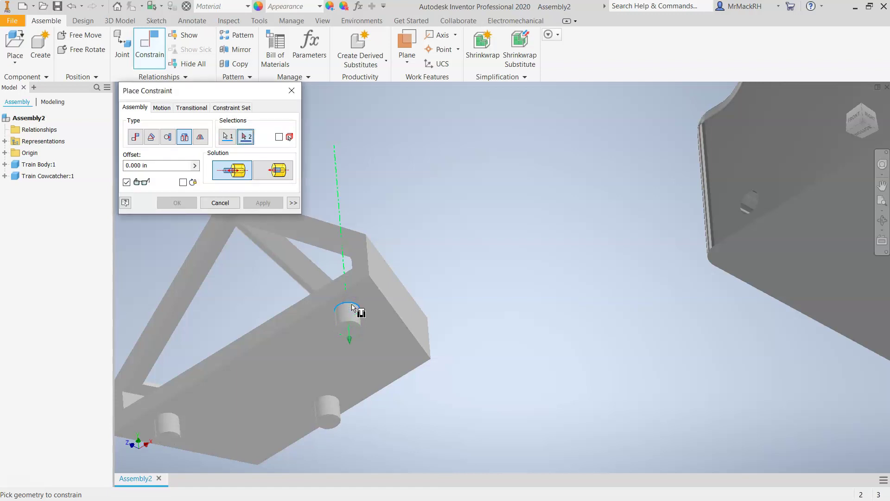
{"action": "scroll", "coordinate": [352, 307], "scroll_direction": "up", "scroll_amount": 2}
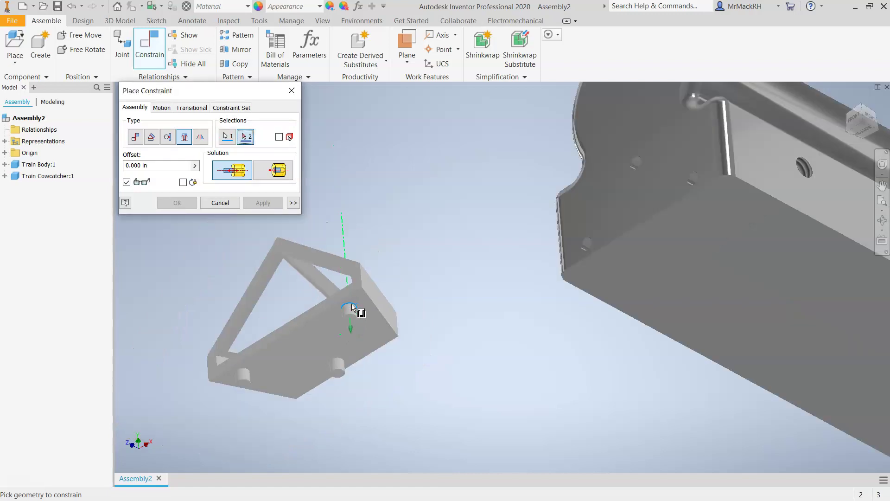
{"action": "scroll", "coordinate": [703, 157], "scroll_direction": "down", "scroll_amount": 4}
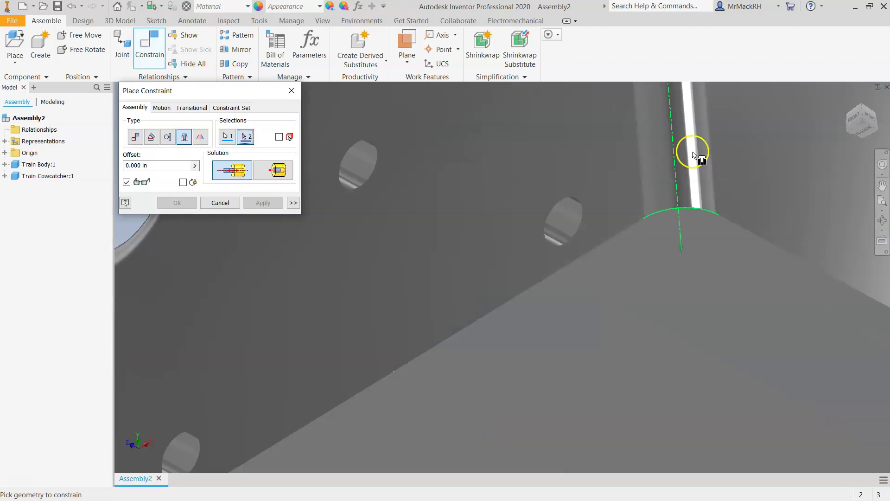
{"action": "left_click", "coordinate": [584, 208]}
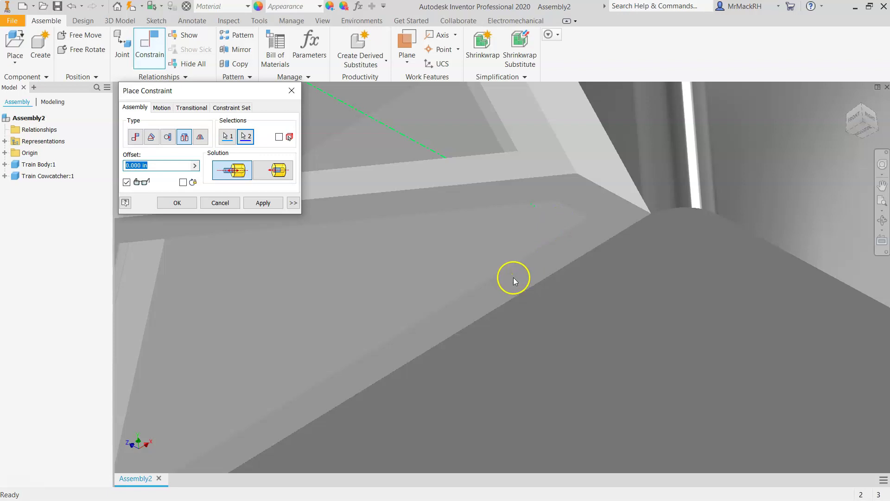
{"action": "scroll", "coordinate": [514, 277], "scroll_direction": "up", "scroll_amount": 5}
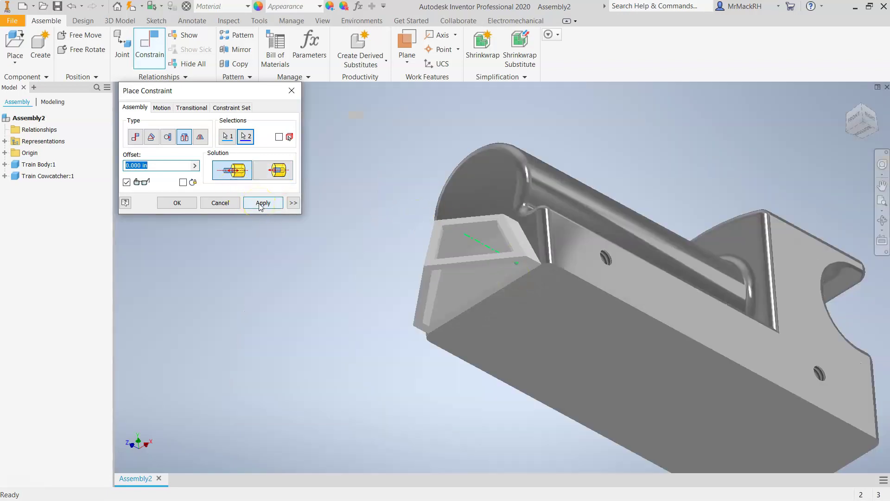
{"action": "left_click", "coordinate": [262, 203]}
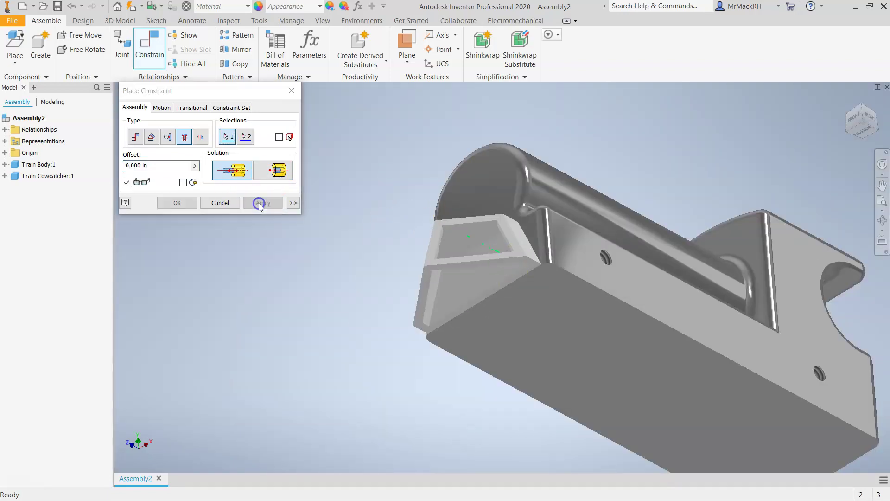
Finish placing constraints and swing the cowcatcher about its inserted peg to test its remaining freedom
{"action": "left_click", "coordinate": [868, 115]}
{"action": "left_click", "coordinate": [873, 129]}
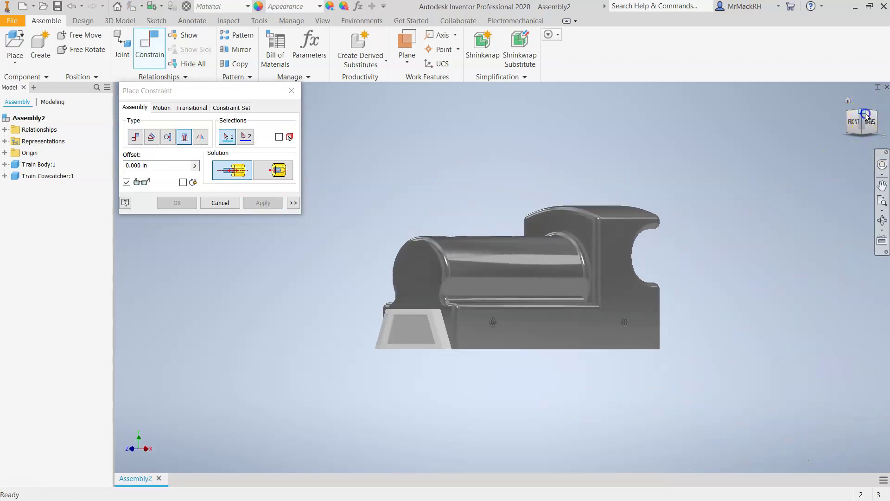
{"action": "right_click", "coordinate": [319, 284]}
{"action": "left_click", "coordinate": [222, 203]}
{"action": "left_click", "coordinate": [222, 204]}
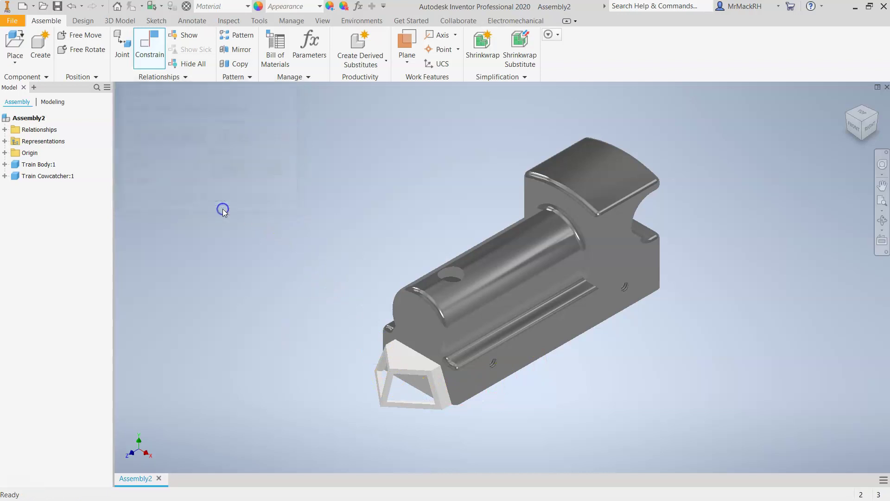
{"action": "left_click_drag", "start_coordinate": [370, 376], "coordinate": [412, 421]}
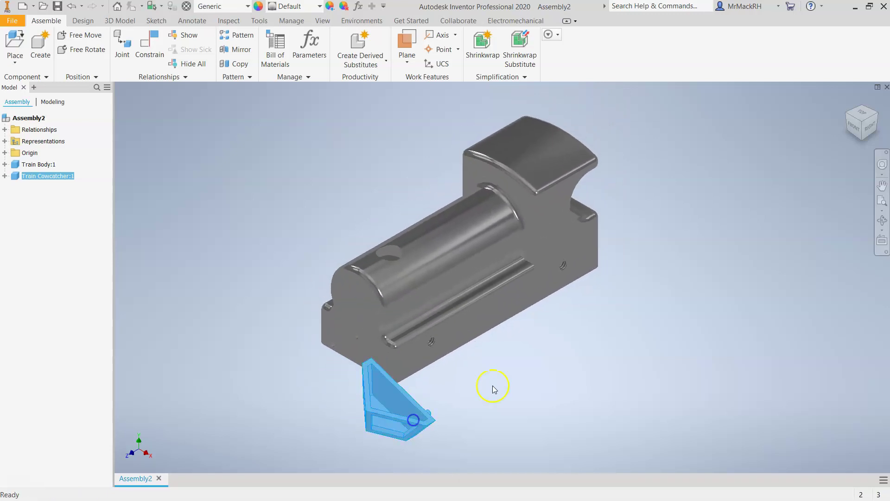
Try to ground the train body and test whether it can still be moved
{"action": "right_click", "coordinate": [558, 224]}
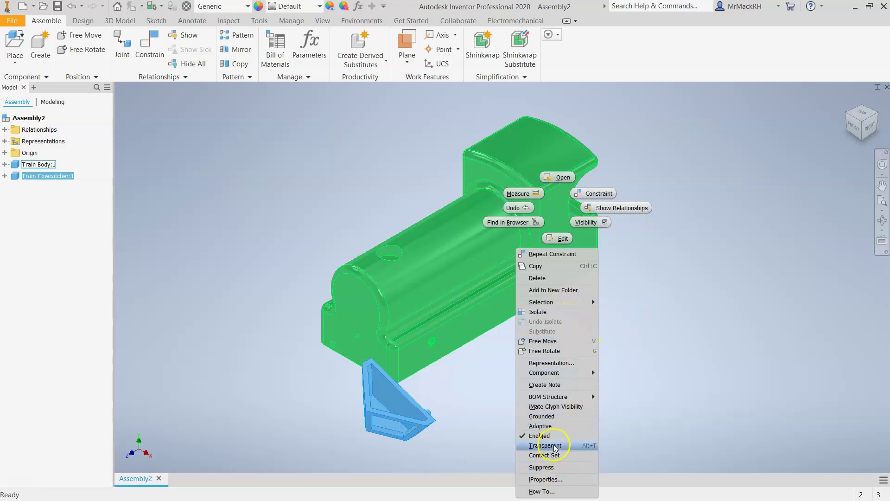
{"action": "left_click", "coordinate": [565, 416]}
{"action": "left_click", "coordinate": [536, 264]}
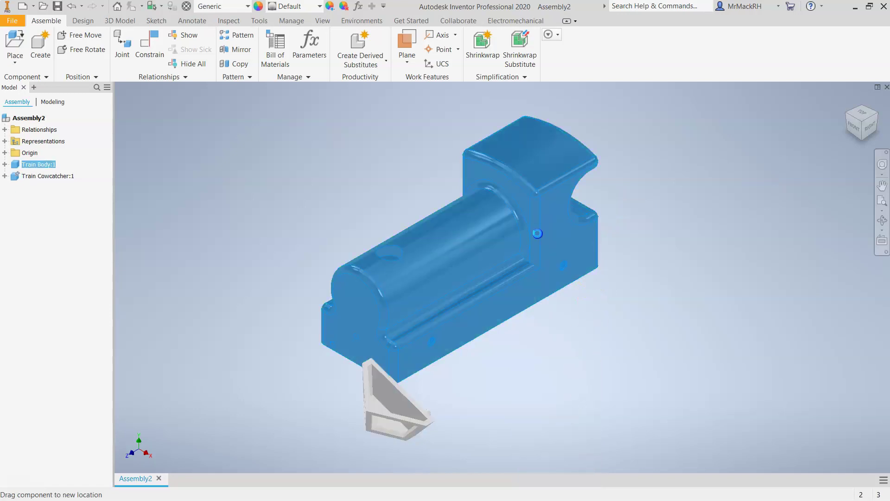
{"action": "mouse_move", "coordinate": [527, 247]}
{"action": "left_mouse_down"}
{"action": "mouse_move", "coordinate": [494, 224]}
{"action": "mouse_move", "coordinate": [517, 246]}
{"action": "left_mouse_up"}
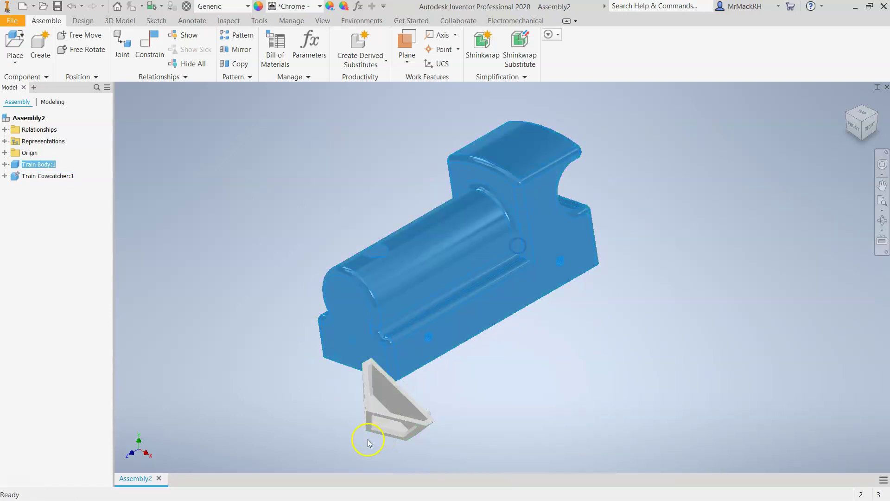
Undo the test moves, the grounding and the cowcatcher's Insert constraint
{"action": "left_click", "coordinate": [72, 5]}
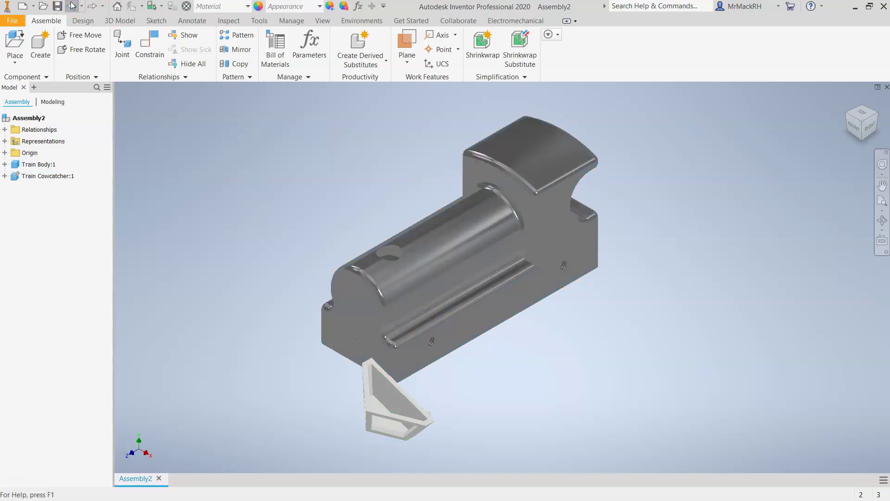
{"action": "left_click", "coordinate": [72, 6]}
{"action": "left_click", "coordinate": [72, 5]}
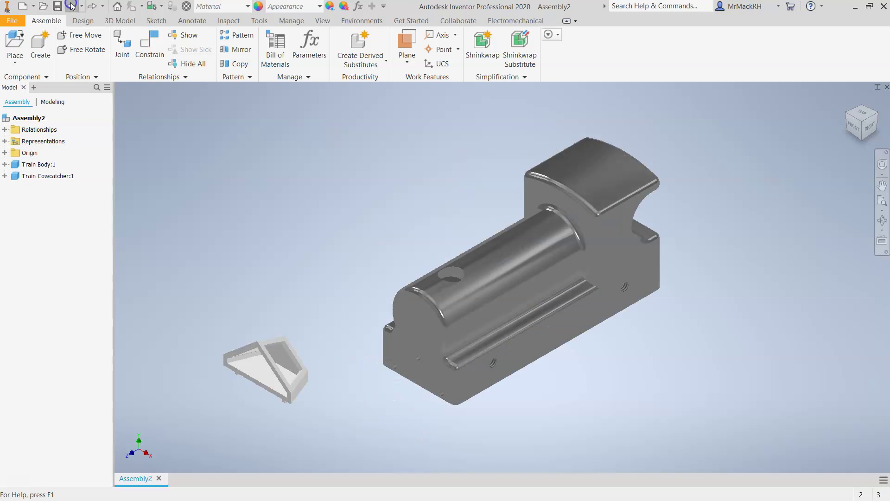
{"action": "left_click", "coordinate": [613, 247]}
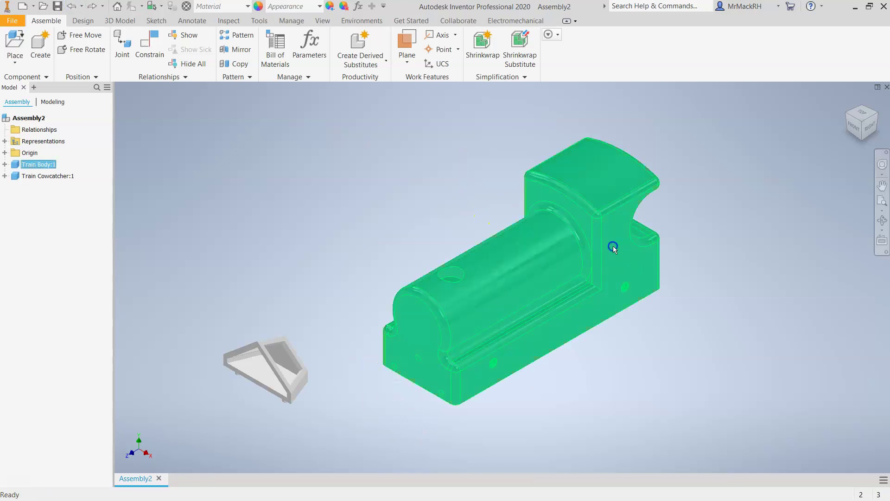
{"action": "double_click", "coordinate": [608, 242]}
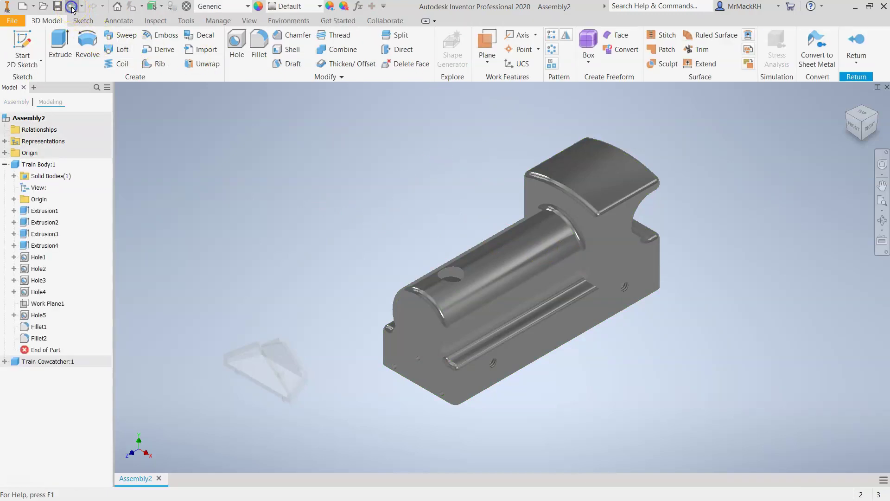
{"action": "left_click", "coordinate": [72, 8]}
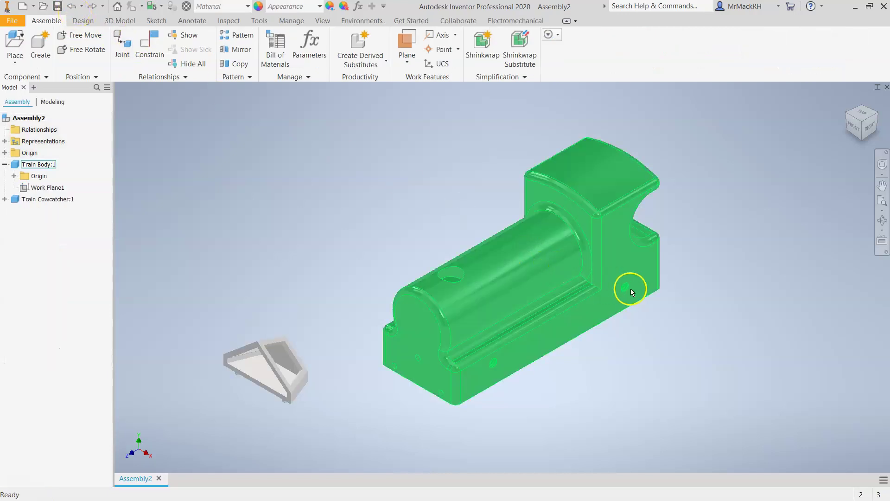
Ground the train body, test that it is fixed, and move the free cowcatcher slightly in front of it
{"action": "right_click", "coordinate": [586, 246]}
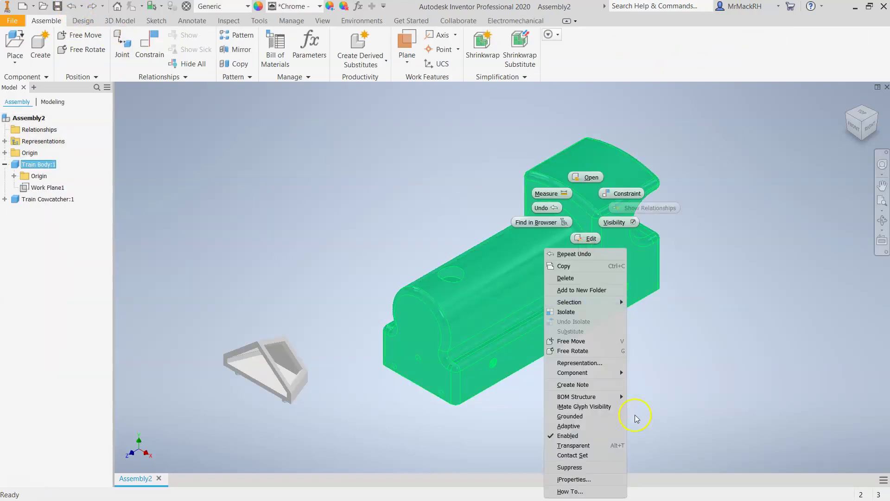
{"action": "left_click", "coordinate": [587, 416]}
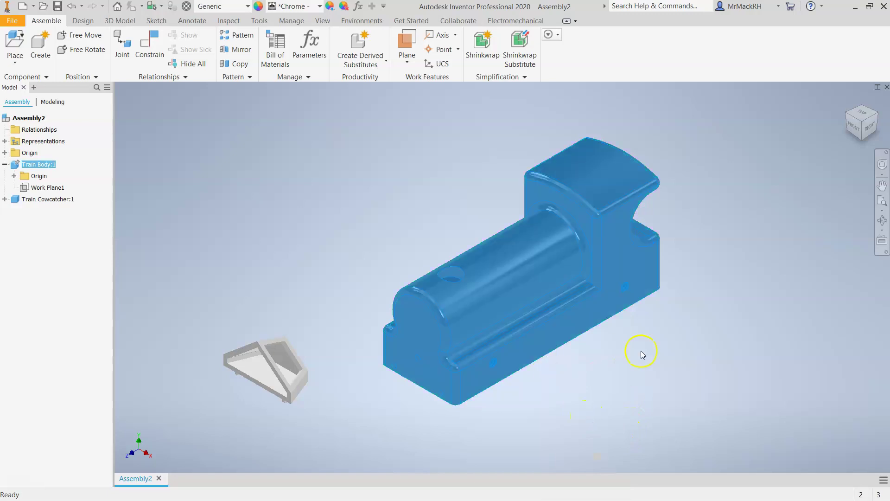
{"action": "left_click_drag", "start_coordinate": [522, 287], "coordinate": [487, 295]}
{"action": "left_click_drag", "start_coordinate": [519, 267], "coordinate": [536, 289]}
{"action": "left_click_drag", "start_coordinate": [287, 363], "coordinate": [293, 335]}
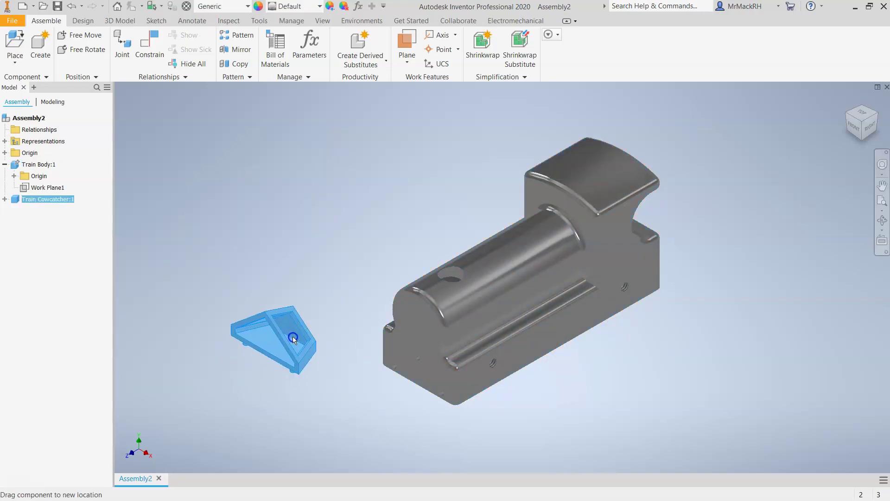
{"action": "right_click", "coordinate": [588, 265]}
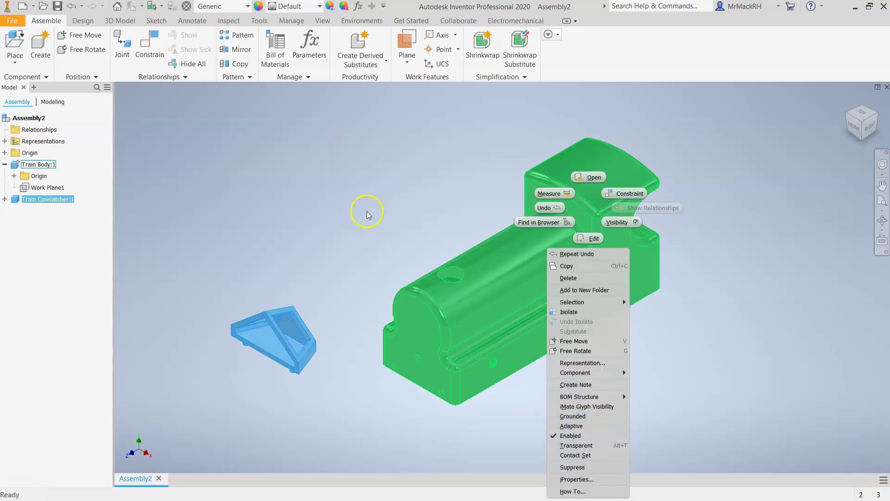
{"action": "left_click", "coordinate": [370, 146]}
{"action": "left_click", "coordinate": [562, 249]}
{"action": "left_click_drag", "start_coordinate": [562, 249], "coordinate": [564, 249]}
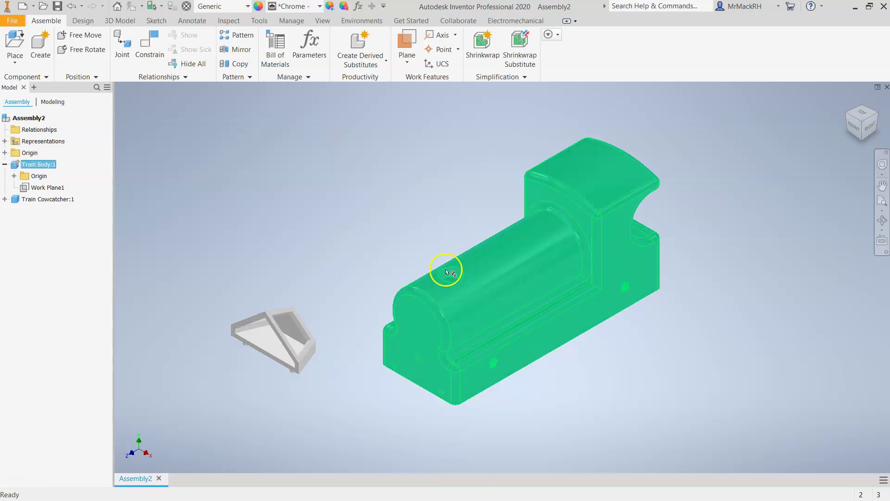
{"action": "left_click", "coordinate": [394, 230]}
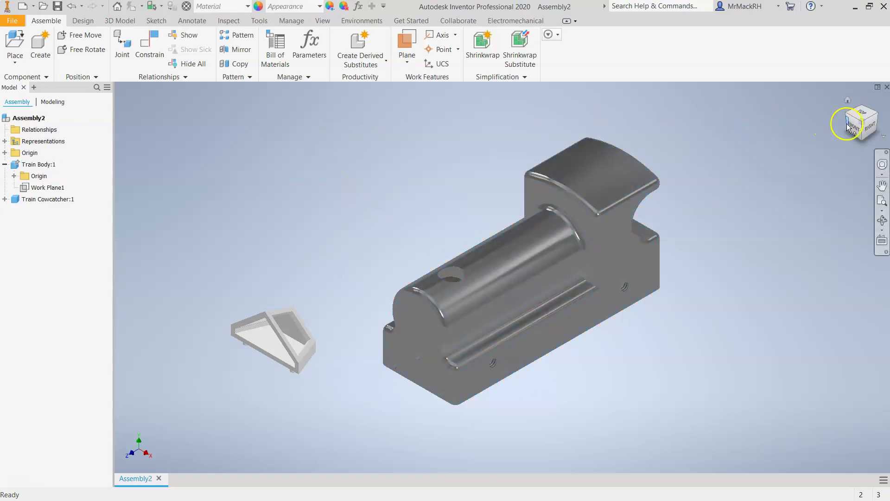
Start an Insert constraint and pick the base edge of a lower corner peg on the back of the cowcatcher
{"action": "mouse_move", "coordinate": [861, 124]}
{"action": "left_mouse_down"}
{"action": "mouse_move", "coordinate": [839, 465]}
{"action": "mouse_move", "coordinate": [795, 449]}
{"action": "mouse_move", "coordinate": [716, 87]}
{"action": "mouse_move", "coordinate": [487, 135]}
{"action": "mouse_move", "coordinate": [318, 183]}
{"action": "mouse_move", "coordinate": [280, 208]}
{"action": "mouse_move", "coordinate": [388, 254]}
{"action": "mouse_move", "coordinate": [391, 219]}
{"action": "left_mouse_up"}
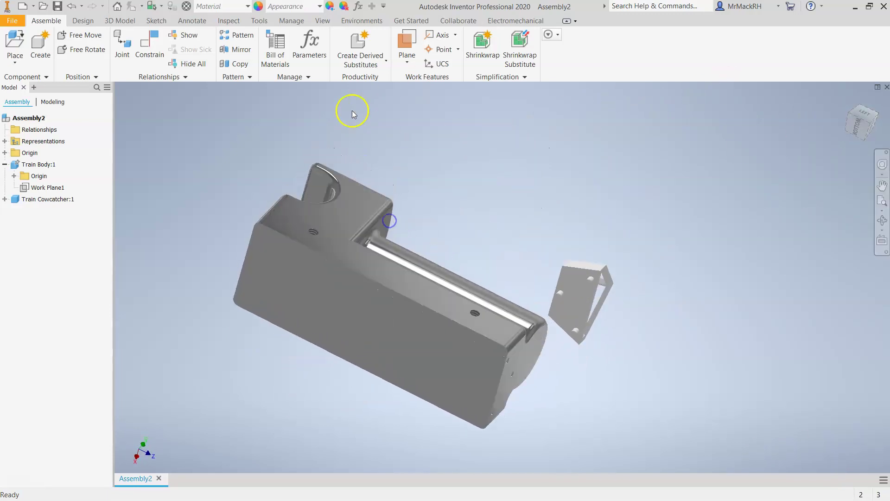
{"action": "left_click", "coordinate": [156, 51]}
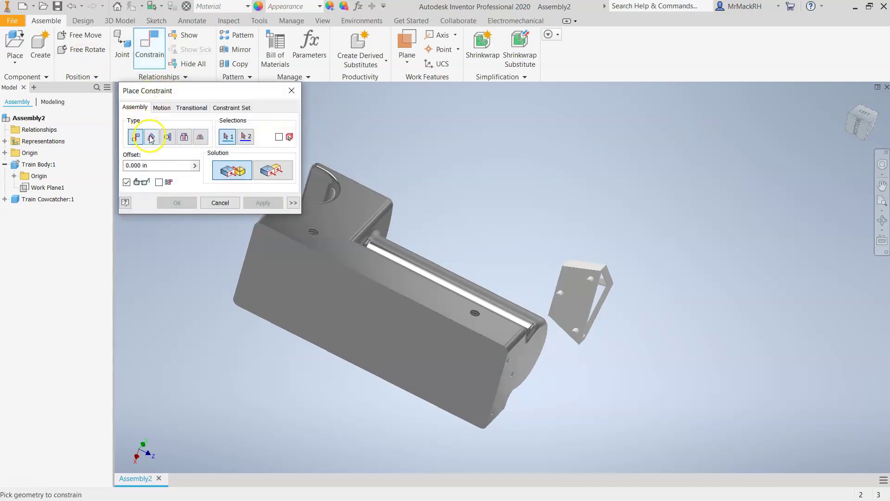
{"action": "left_click", "coordinate": [184, 138]}
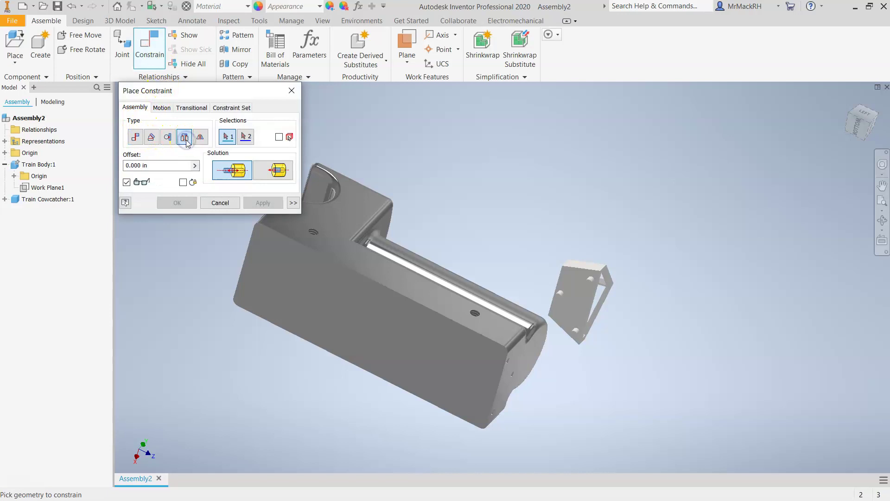
{"action": "mouse_move", "coordinate": [843, 142]}
{"action": "left_mouse_down"}
{"action": "mouse_move", "coordinate": [816, 133]}
{"action": "mouse_move", "coordinate": [769, 149]}
{"action": "mouse_move", "coordinate": [669, 134]}
{"action": "mouse_move", "coordinate": [720, 95]}
{"action": "left_mouse_up"}
{"action": "scroll", "coordinate": [510, 280], "scroll_direction": "down", "scroll_amount": 4}
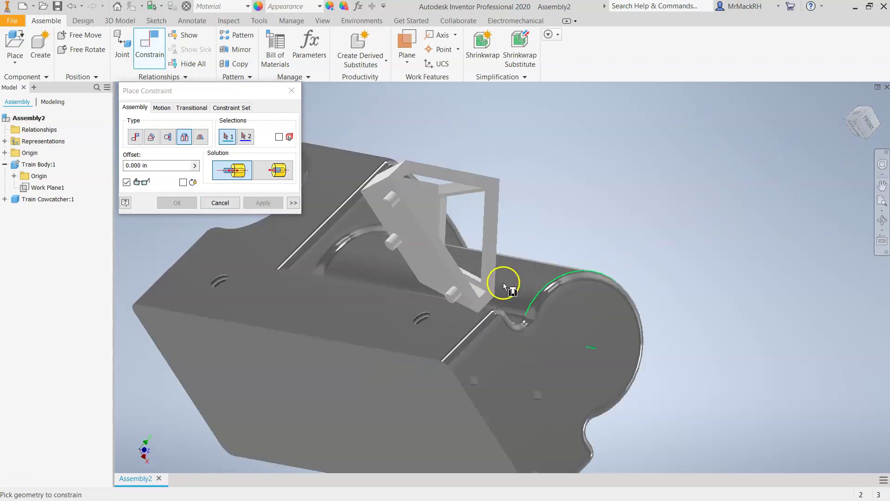
{"action": "scroll", "coordinate": [503, 282], "scroll_direction": "down", "scroll_amount": 3}
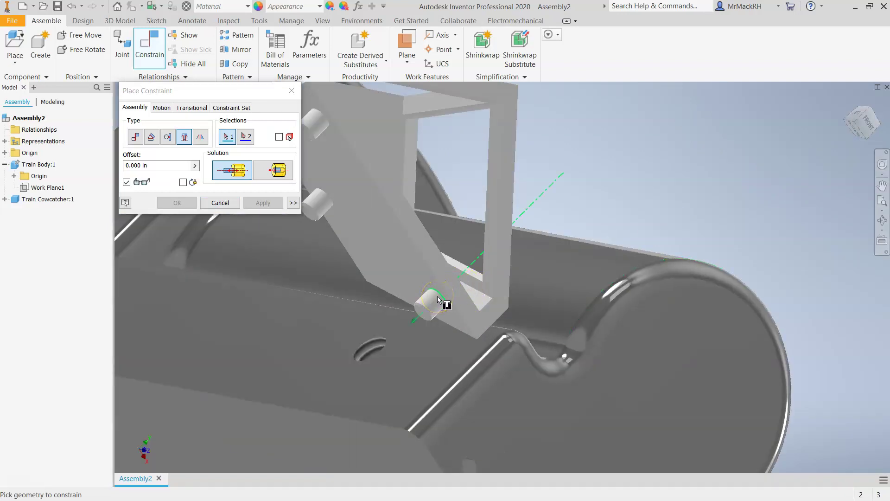
{"action": "mouse_move", "coordinate": [439, 297]}
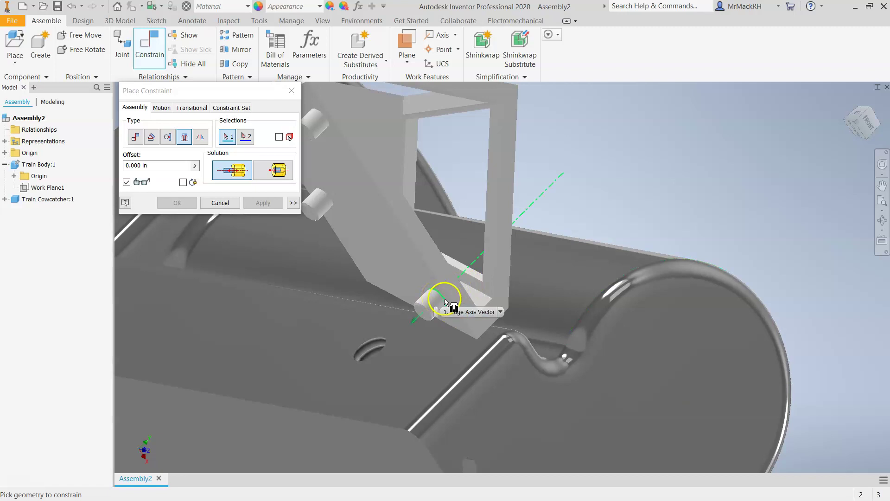
{"action": "scroll", "coordinate": [440, 296], "scroll_direction": "down", "scroll_amount": 2}
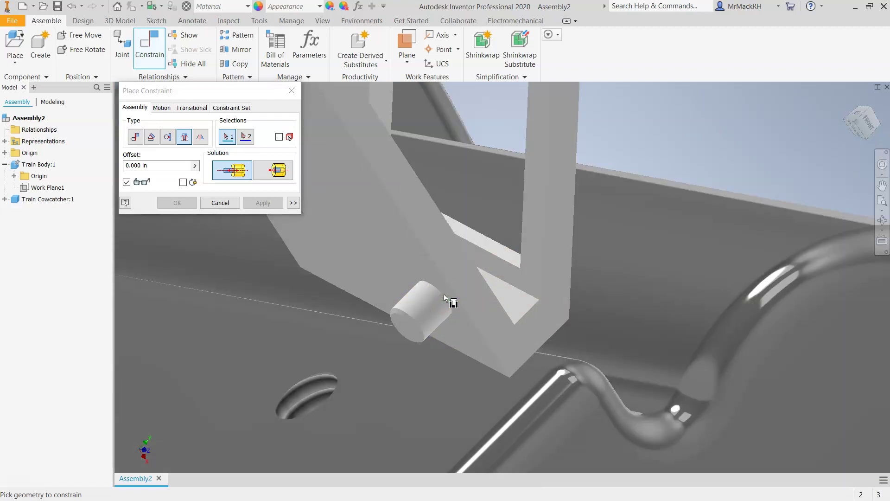
{"action": "left_click", "coordinate": [443, 302]}
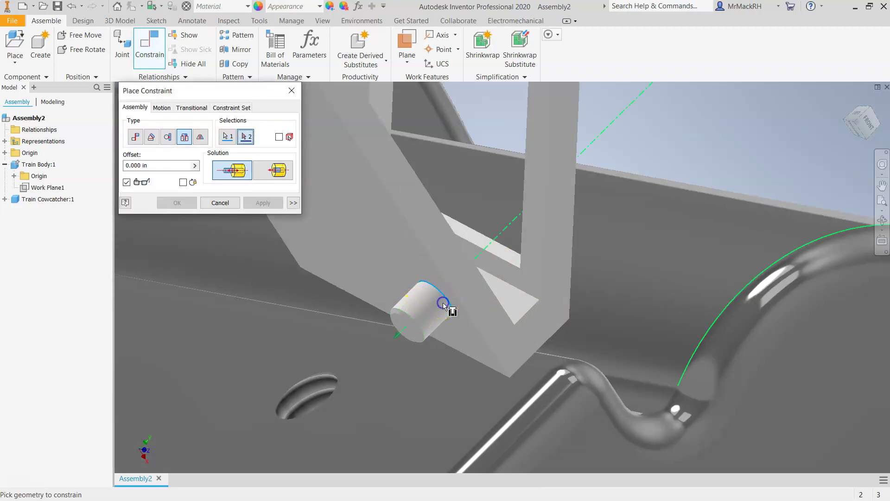
Insert the peg into the lower right-side hole of the train body's front face with 0.000 in offset, and finish placing constraints
{"action": "scroll", "coordinate": [439, 299], "scroll_direction": "up", "scroll_amount": 5}
{"action": "scroll", "coordinate": [498, 436], "scroll_direction": "down", "scroll_amount": 4}
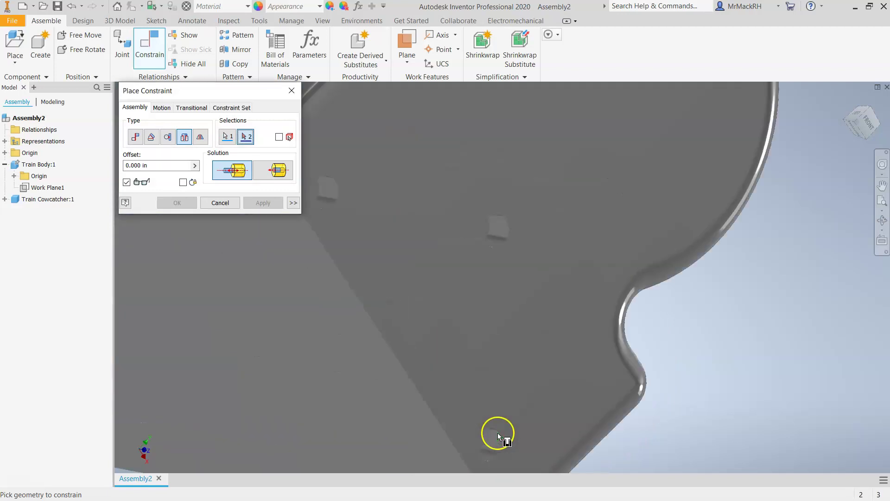
{"action": "left_click", "coordinate": [481, 452]}
{"action": "scroll", "coordinate": [480, 417], "scroll_direction": "up", "scroll_amount": 6}
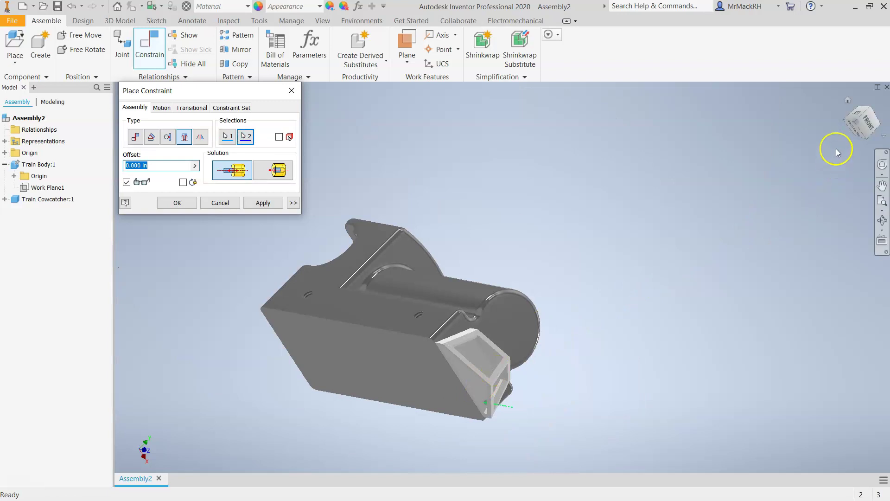
{"action": "left_click_drag", "start_coordinate": [869, 123], "coordinate": [695, 82]}
{"action": "scroll", "coordinate": [334, 362], "scroll_direction": "up", "scroll_amount": 2}
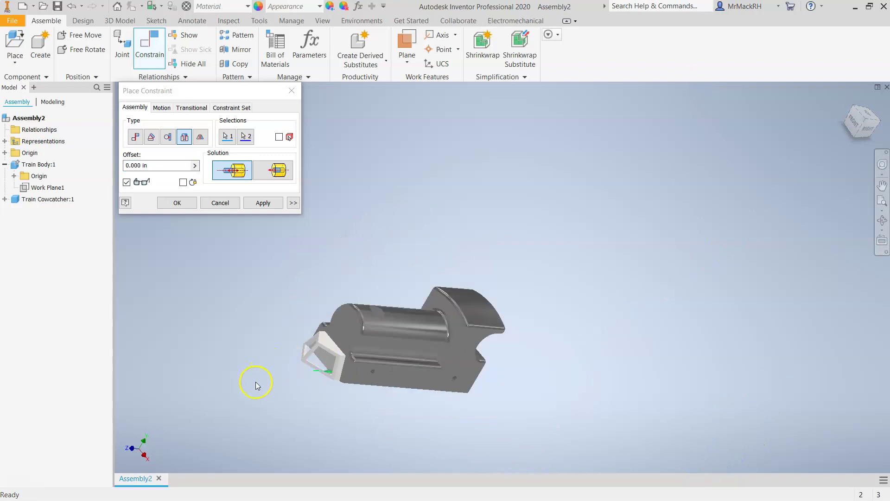
{"action": "scroll", "coordinate": [255, 382], "scroll_direction": "down", "scroll_amount": 2}
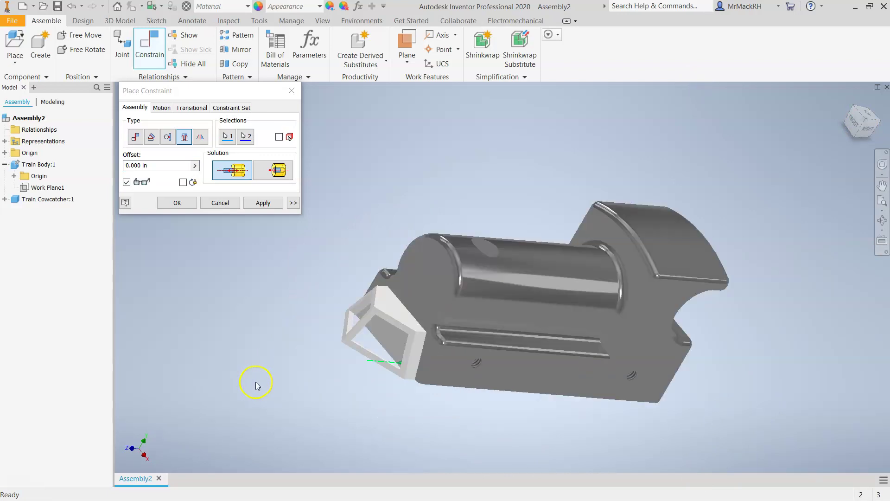
{"action": "left_click", "coordinate": [865, 122]}
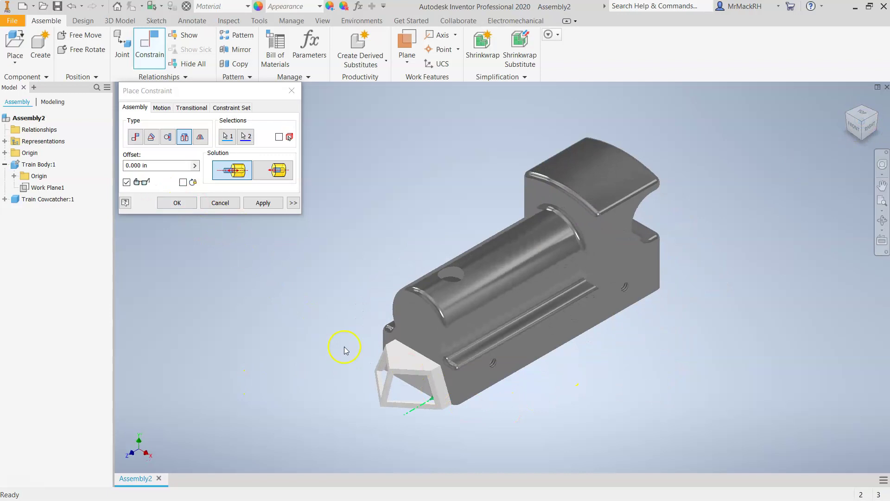
{"action": "scroll", "coordinate": [413, 452], "scroll_direction": "down", "scroll_amount": 3}
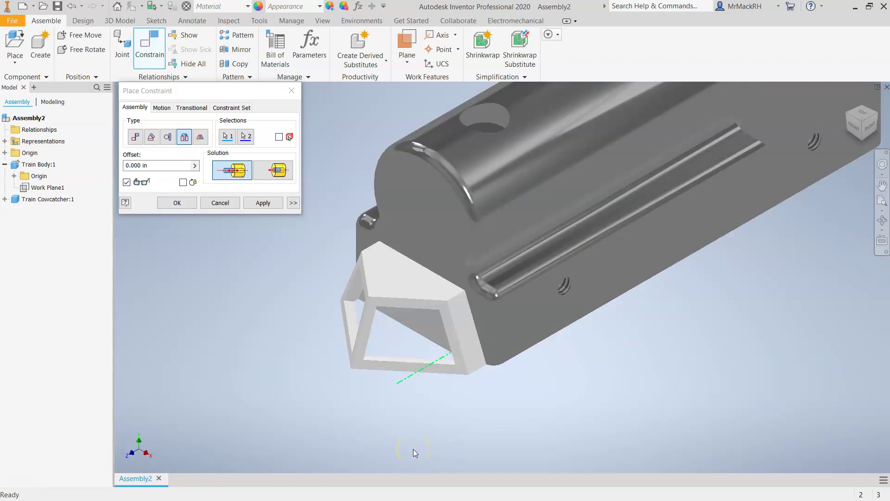
{"action": "left_click", "coordinate": [258, 204]}
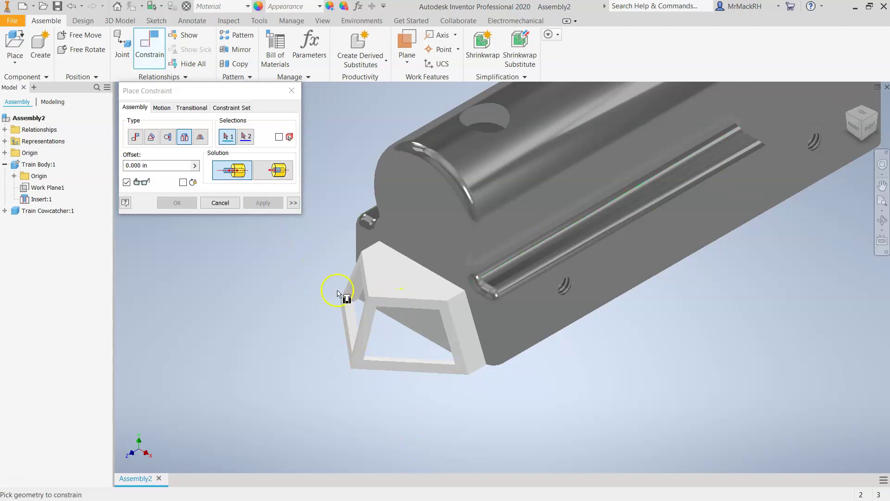
{"action": "left_click", "coordinate": [215, 204]}
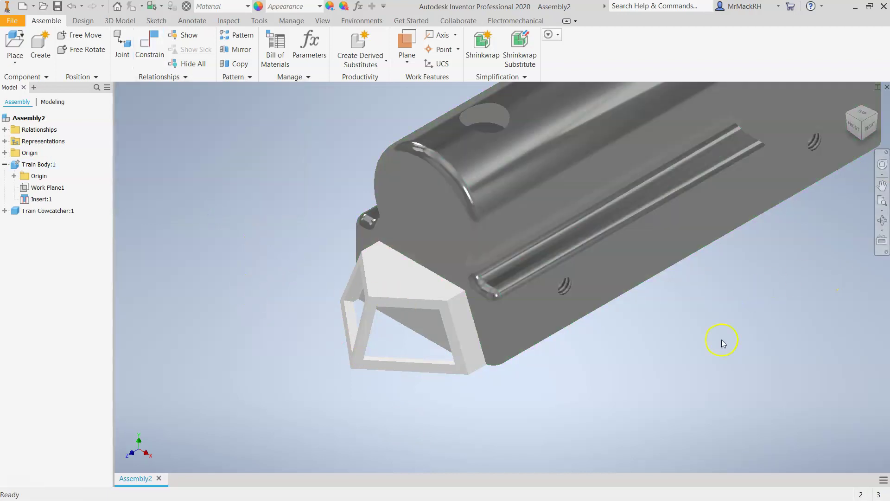
Swing the cowcatcher downward about its inserted peg to expose the other front-face holes of the train body
{"action": "scroll", "coordinate": [722, 343], "scroll_direction": "down", "scroll_amount": 5}
{"action": "scroll", "coordinate": [533, 357], "scroll_direction": "up", "scroll_amount": 4}
{"action": "left_click_drag", "start_coordinate": [530, 354], "coordinate": [439, 389]}
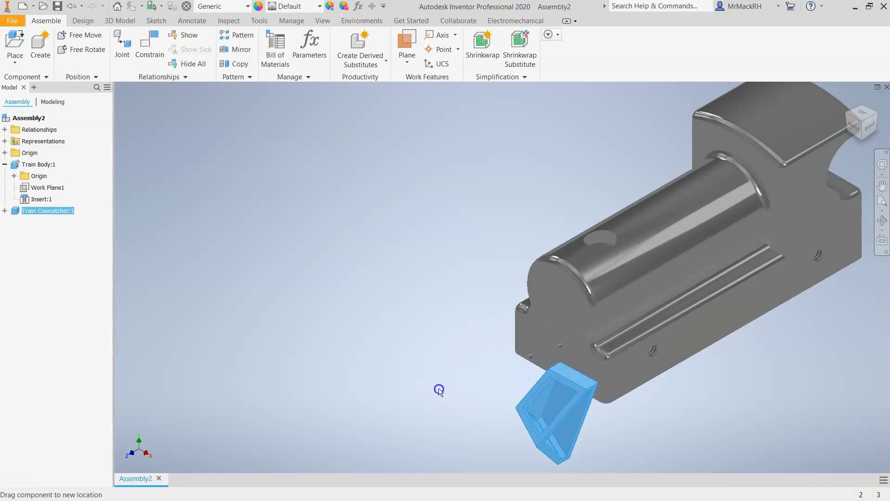
Start a Mate constraint and pick the center point at the base of the cowcatcher's opposite lower peg
{"action": "left_click", "coordinate": [861, 126]}
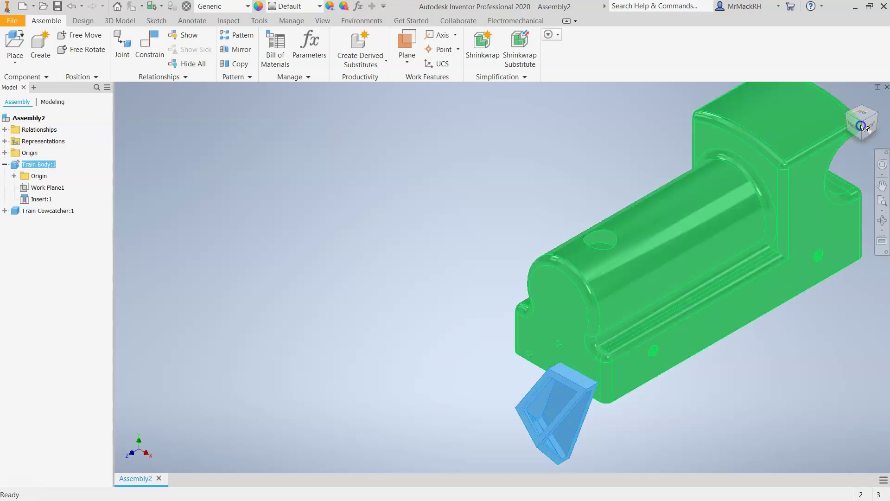
{"action": "left_click", "coordinate": [816, 126]}
{"action": "scroll", "coordinate": [350, 207], "scroll_direction": "up", "scroll_amount": 3}
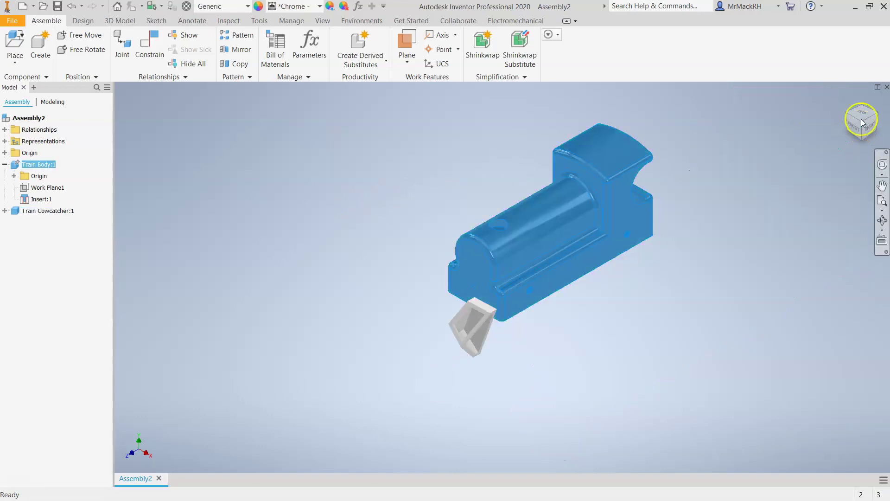
{"action": "left_click", "coordinate": [876, 117]}
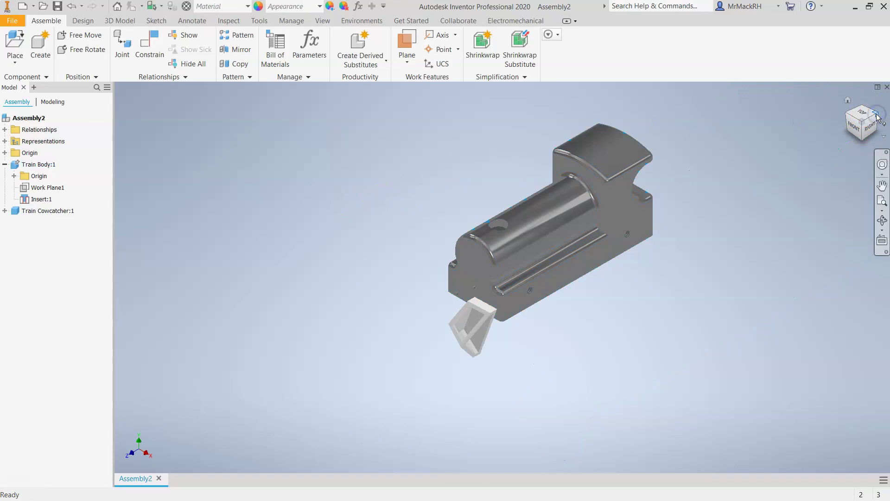
{"action": "scroll", "coordinate": [445, 352], "scroll_direction": "down", "scroll_amount": 6}
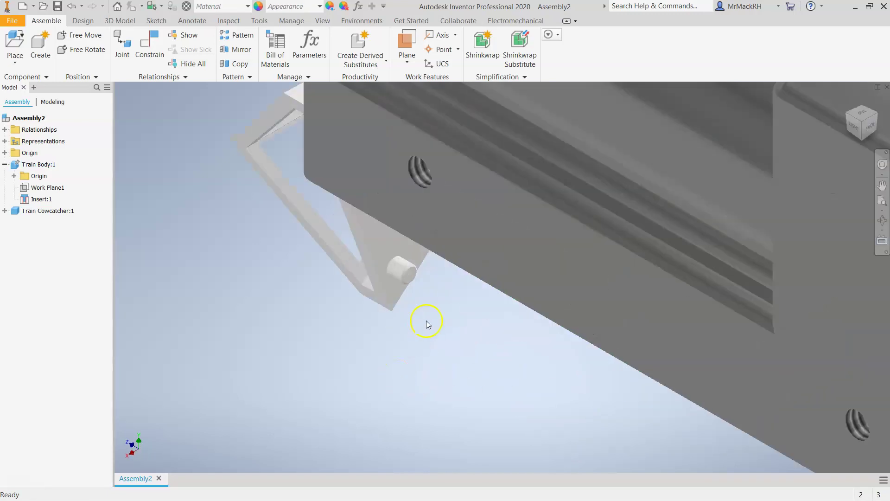
{"action": "left_click", "coordinate": [156, 54]}
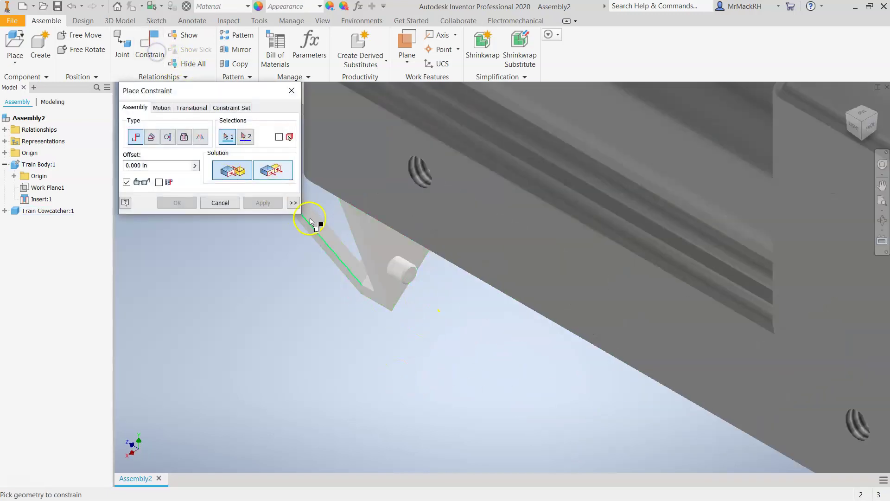
{"action": "left_click", "coordinate": [391, 273]}
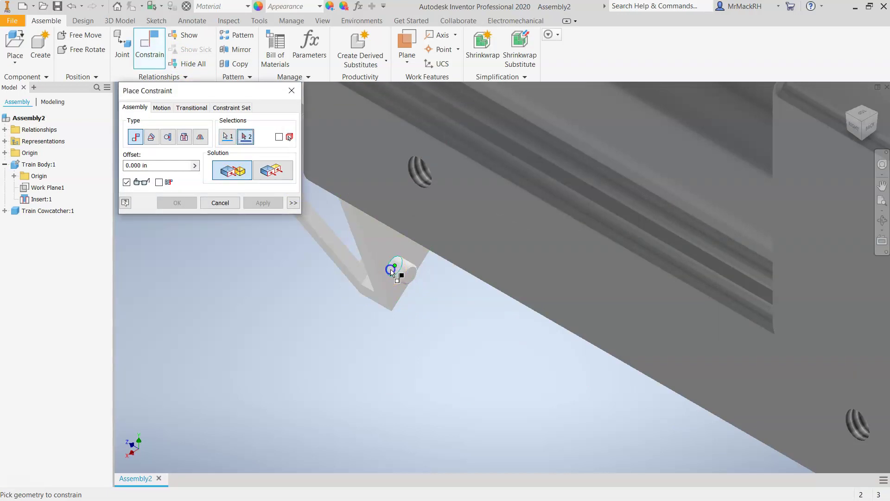
{"action": "scroll", "coordinate": [390, 272], "scroll_direction": "down", "scroll_amount": 6}
Mate the peg to the other lower hole in the train body's front face with 0.000 in offset, and finish placing constraints
{"action": "left_click", "coordinate": [863, 120]}
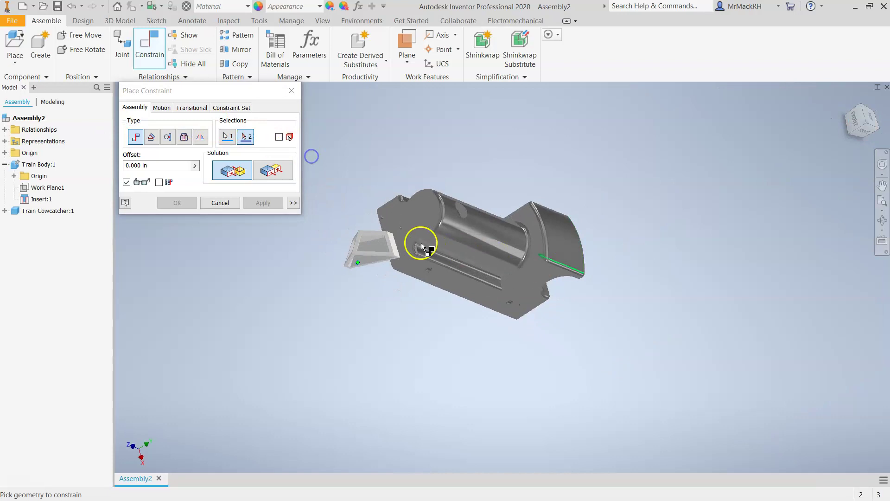
{"action": "scroll", "coordinate": [371, 219], "scroll_direction": "up", "scroll_amount": 5}
{"action": "scroll", "coordinate": [371, 219], "scroll_direction": "up", "scroll_amount": 3}
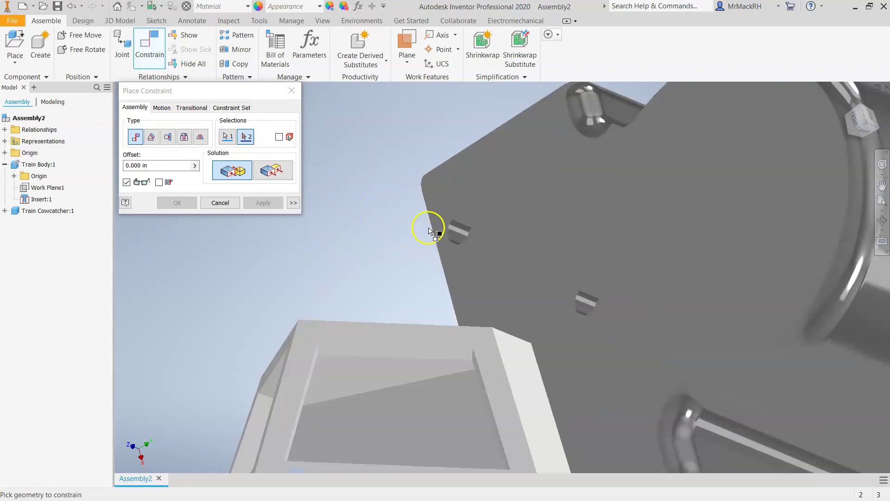
{"action": "left_click", "coordinate": [465, 241]}
{"action": "left_click", "coordinate": [263, 203]}
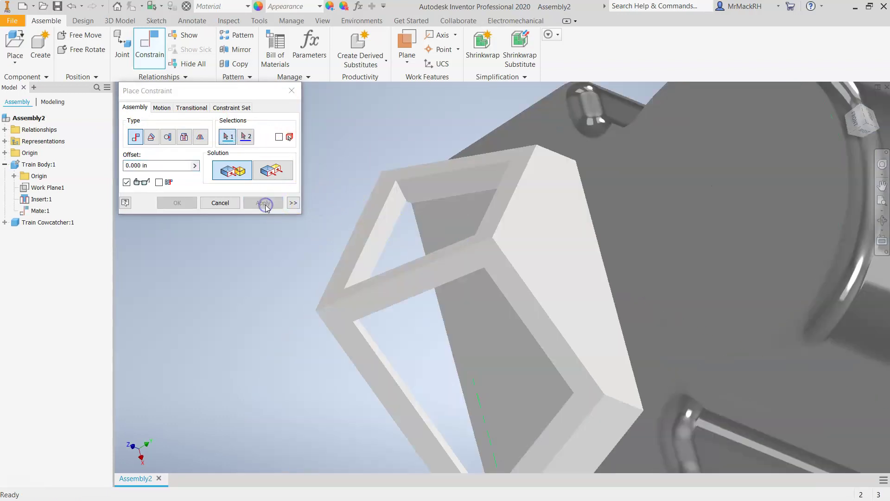
{"action": "scroll", "coordinate": [215, 300], "scroll_direction": "down", "scroll_amount": 3}
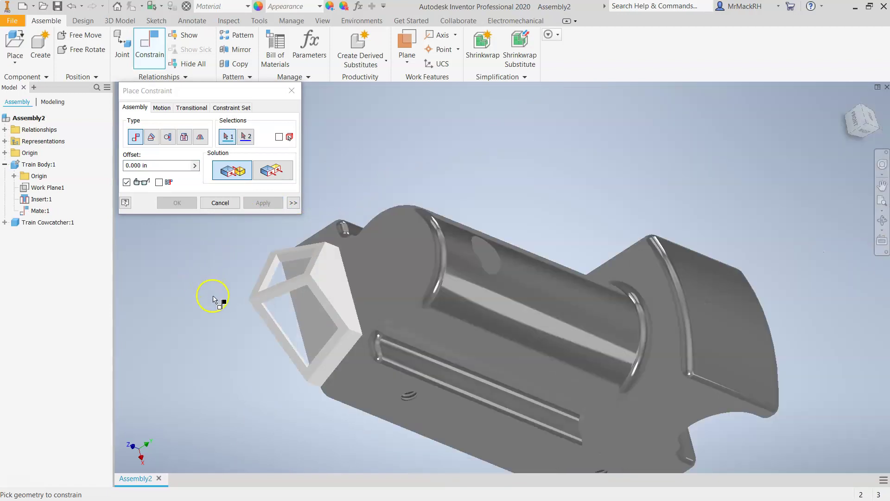
{"action": "left_click", "coordinate": [215, 203]}
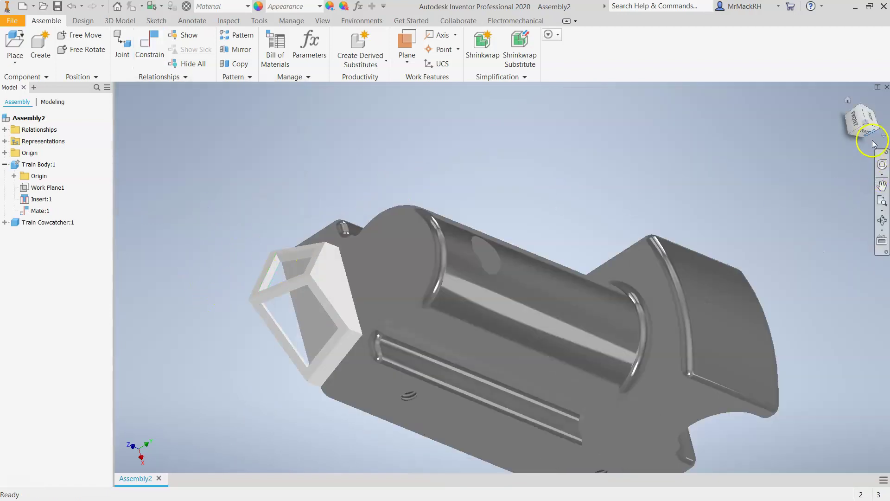
Examine the cowcatcher's alignment with the train body from the front, side, underside and home views
{"action": "left_click", "coordinate": [868, 122]}
{"action": "mouse_move", "coordinate": [868, 121]}
{"action": "left_mouse_down"}
{"action": "mouse_move", "coordinate": [857, 443]}
{"action": "mouse_move", "coordinate": [140, 134]}
{"action": "mouse_move", "coordinate": [173, 171]}
{"action": "mouse_move", "coordinate": [242, 202]}
{"action": "left_mouse_up"}
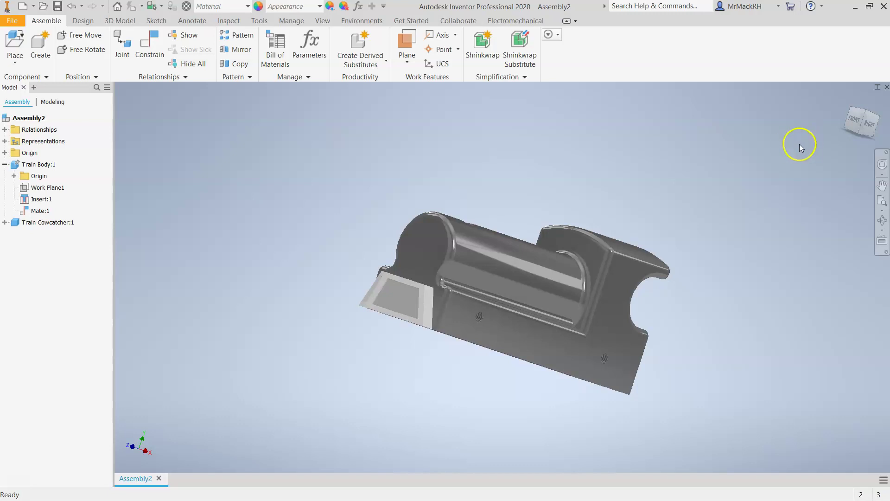
{"action": "left_click", "coordinate": [449, 272]}
{"action": "left_click", "coordinate": [740, 174]}
{"action": "left_click_drag", "start_coordinate": [859, 120], "coordinate": [865, 124]}
{"action": "left_click", "coordinate": [865, 124]}
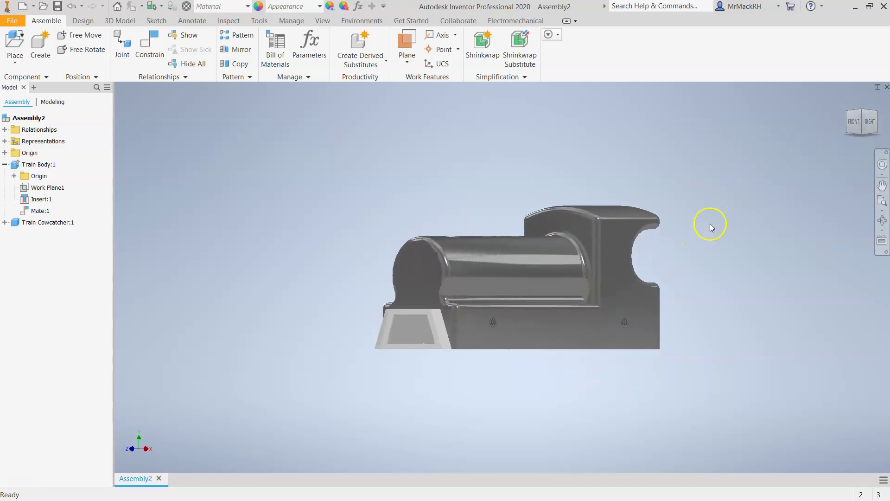
{"action": "left_click", "coordinate": [864, 135]}
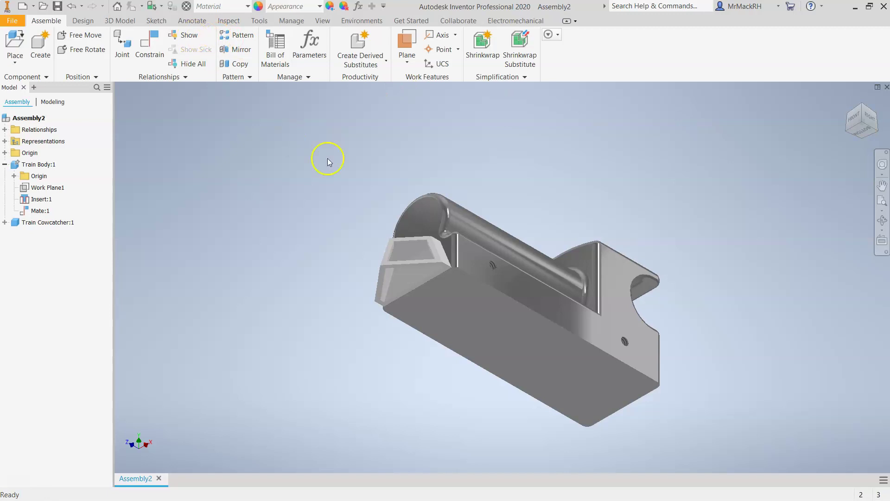
{"action": "left_click", "coordinate": [860, 117]}
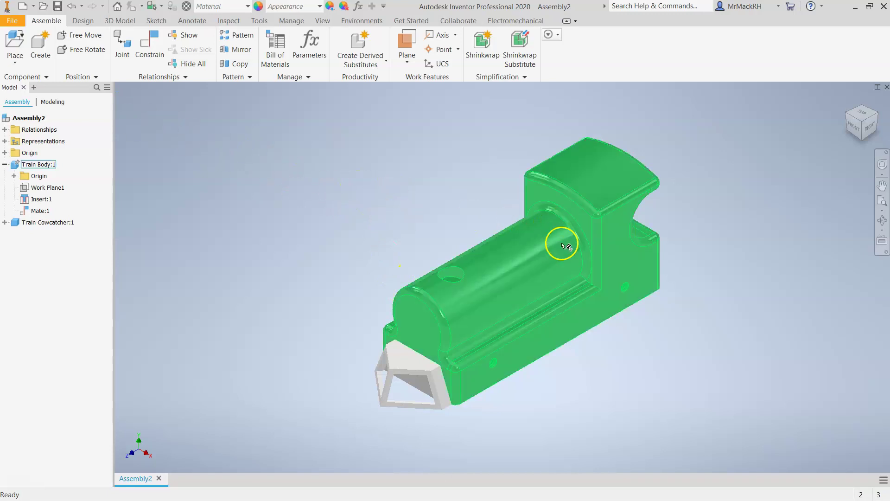
Open the train body for in-place editing and open Sketch5 under Hole1 to access the peg hole layout
{"action": "left_click", "coordinate": [537, 270]}
{"action": "double_click", "coordinate": [538, 270]}
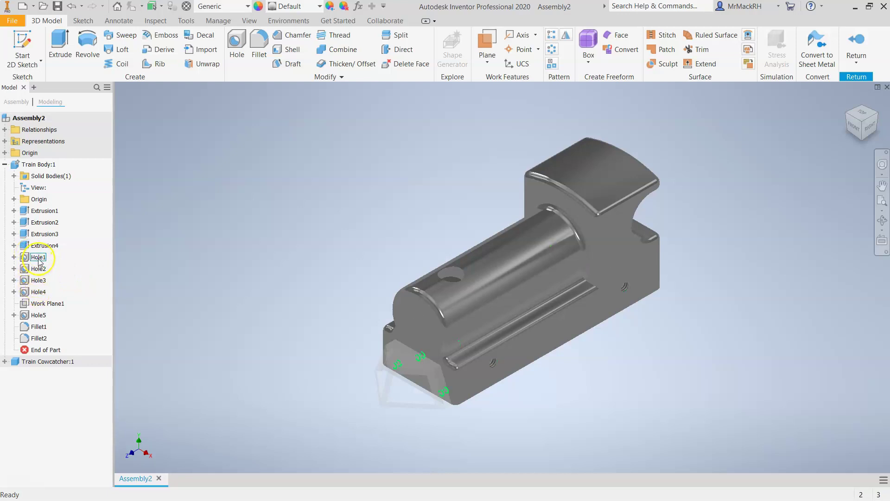
{"action": "left_click", "coordinate": [14, 257]}
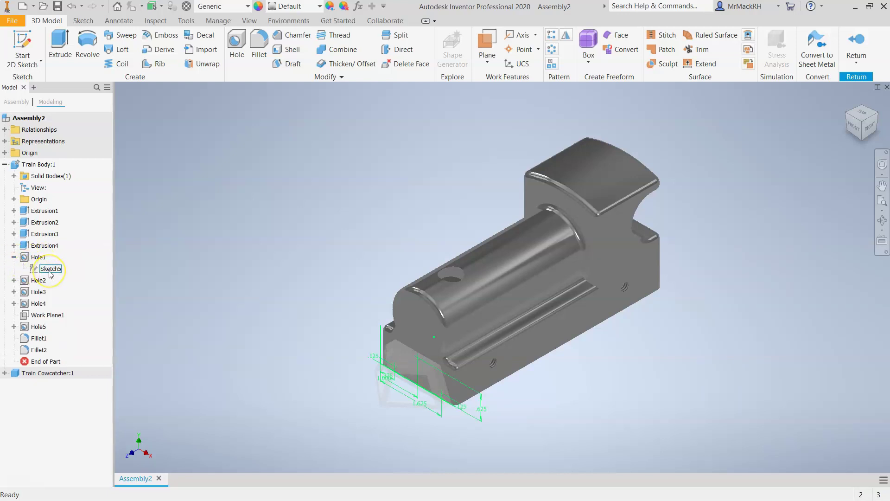
{"action": "double_click", "coordinate": [34, 269]}
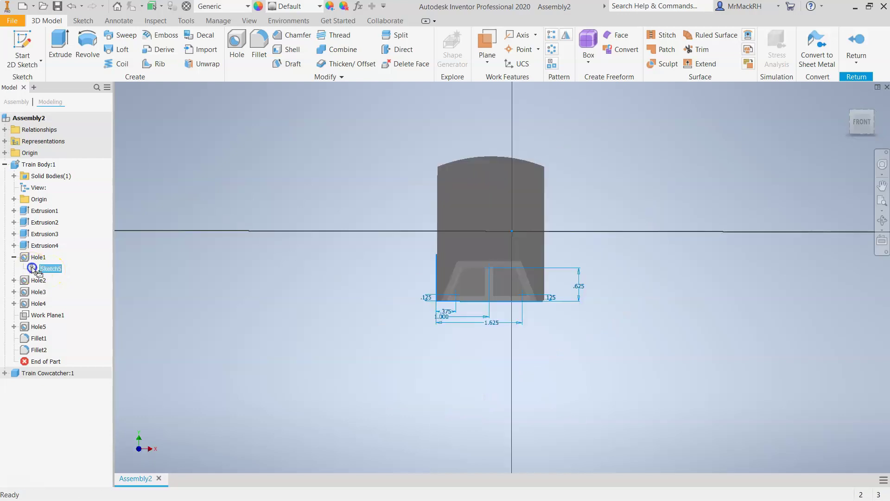
Examine the peg hole position dimensions in Sketch5, finish the sketch, and return to the assembly
{"action": "scroll", "coordinate": [548, 307], "scroll_direction": "up", "scroll_amount": 5}
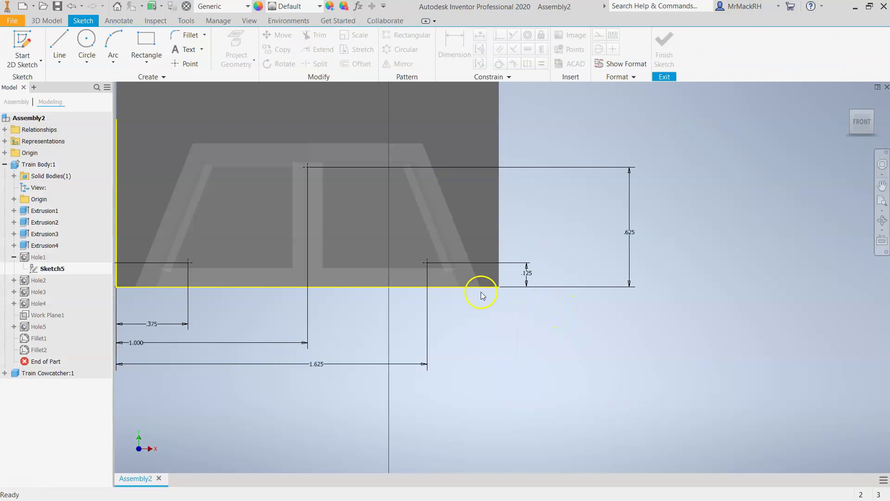
{"action": "scroll", "coordinate": [440, 260], "scroll_direction": "down", "scroll_amount": 3}
{"action": "scroll", "coordinate": [274, 279], "scroll_direction": "up", "scroll_amount": 4}
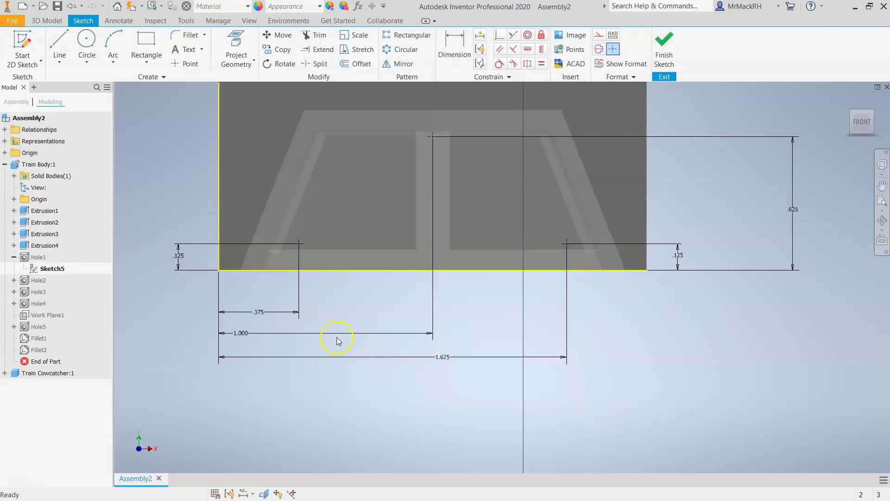
{"action": "scroll", "coordinate": [447, 361], "scroll_direction": "up", "scroll_amount": 3}
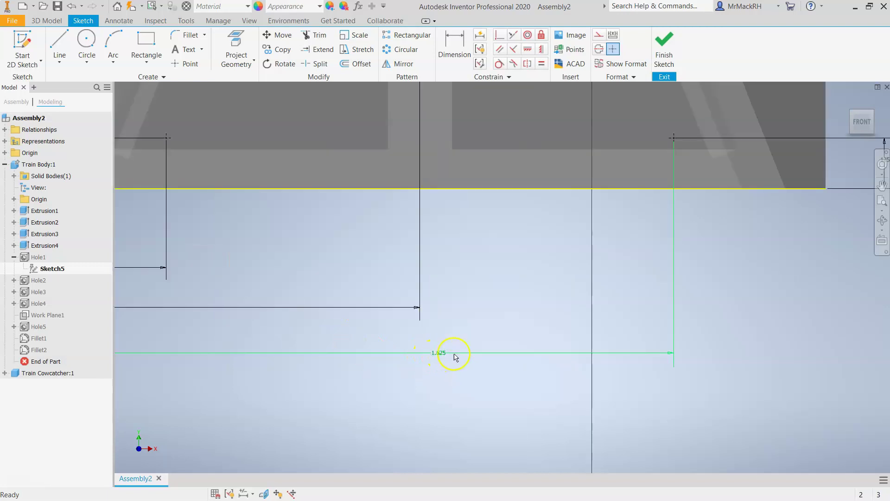
{"action": "scroll", "coordinate": [456, 357], "scroll_direction": "down", "scroll_amount": 3}
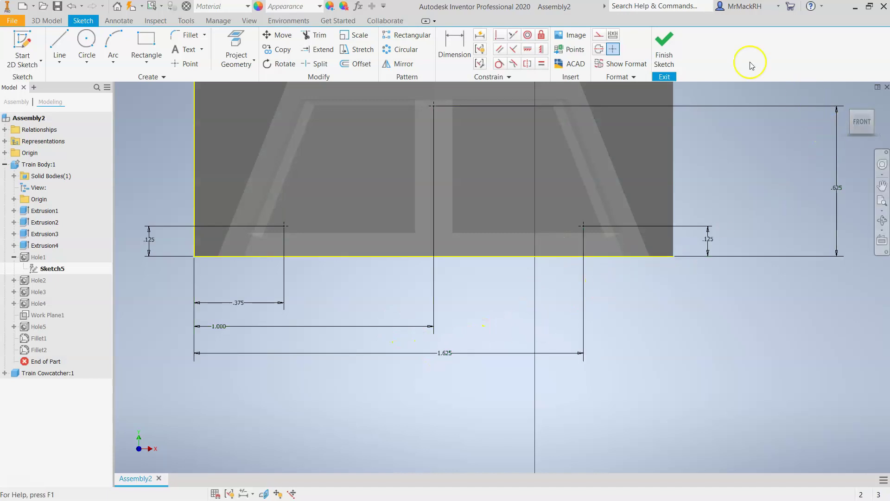
{"action": "left_click", "coordinate": [662, 54]}
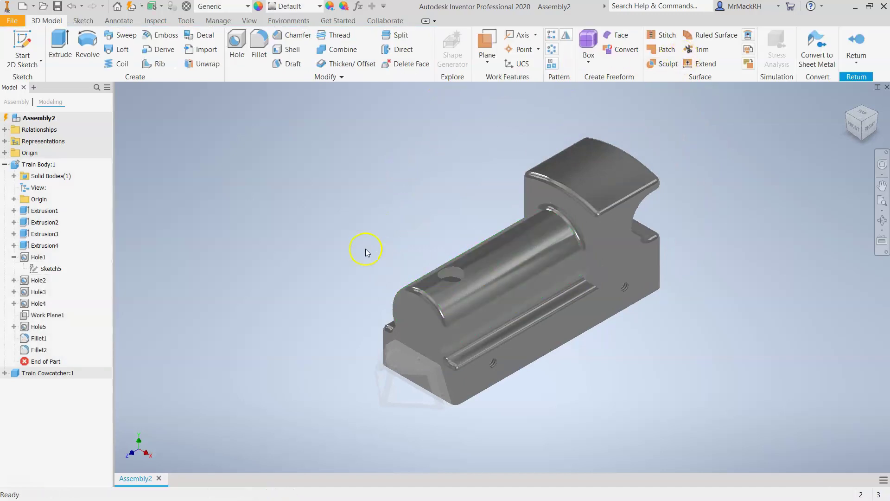
{"action": "left_click", "coordinate": [861, 37]}
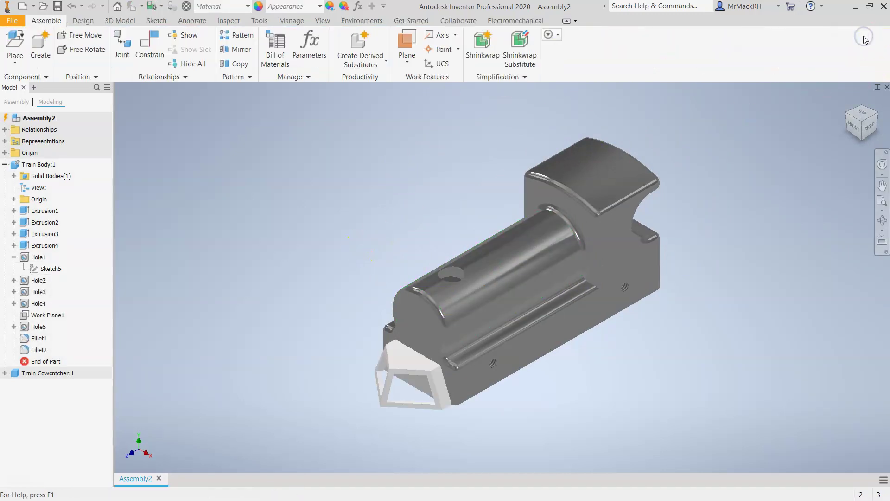
{"action": "left_click", "coordinate": [867, 134]}
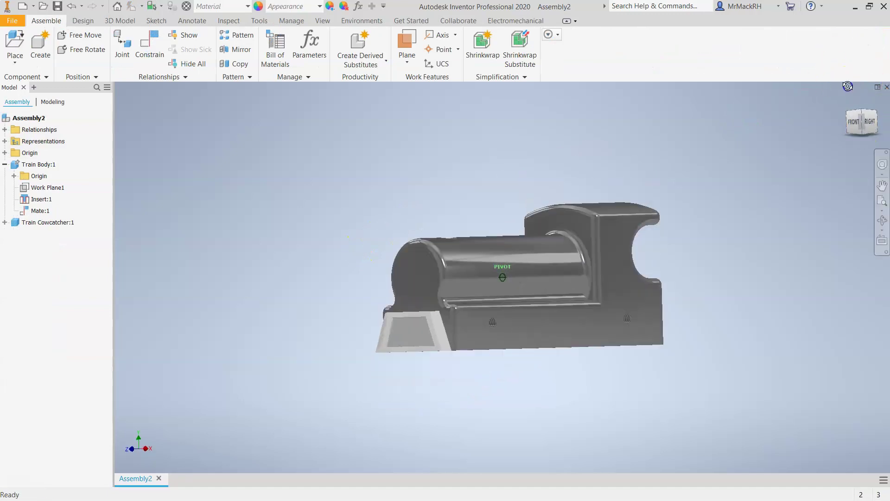
{"action": "scroll", "coordinate": [416, 291], "scroll_direction": "up", "scroll_amount": 5}
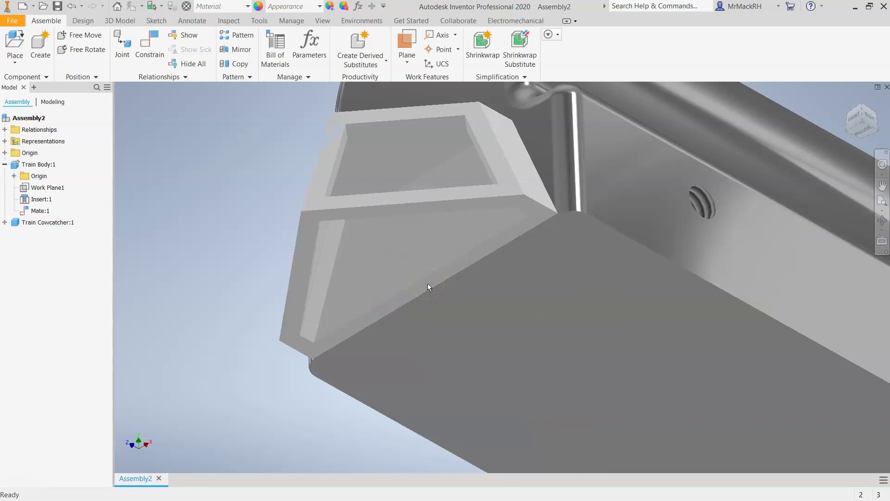
{"action": "mouse_move", "coordinate": [428, 284]}
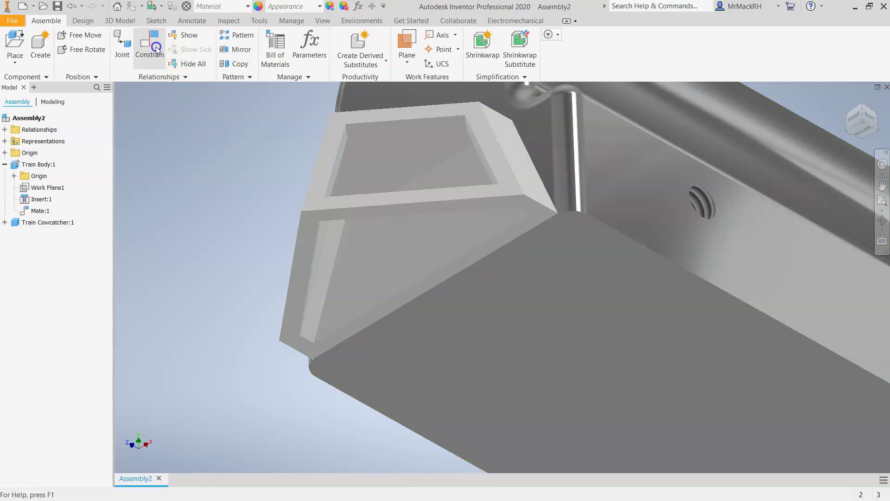
{"action": "left_click", "coordinate": [156, 49]}
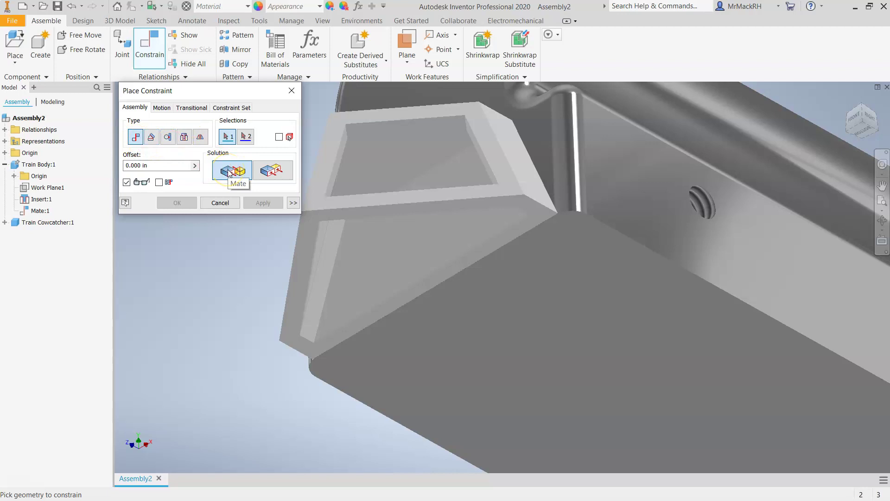
{"action": "left_click", "coordinate": [277, 180]}
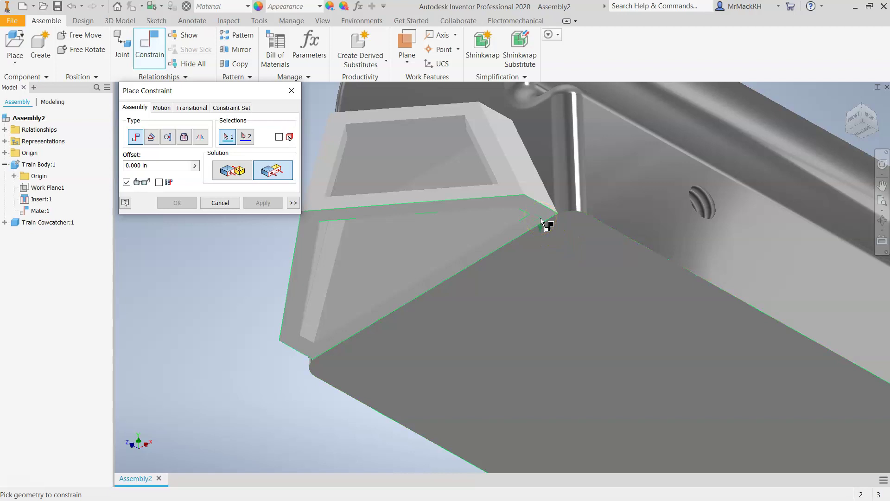
{"action": "left_click", "coordinate": [555, 234]}
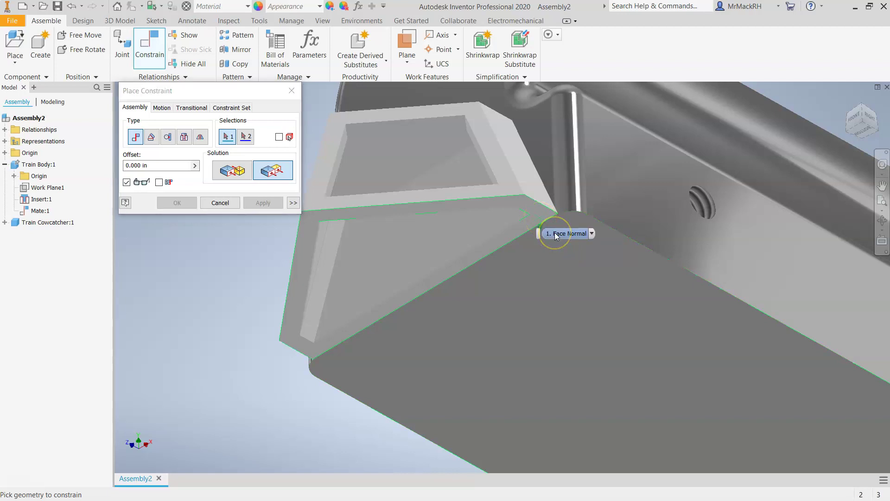
{"action": "left_click", "coordinate": [209, 205]}
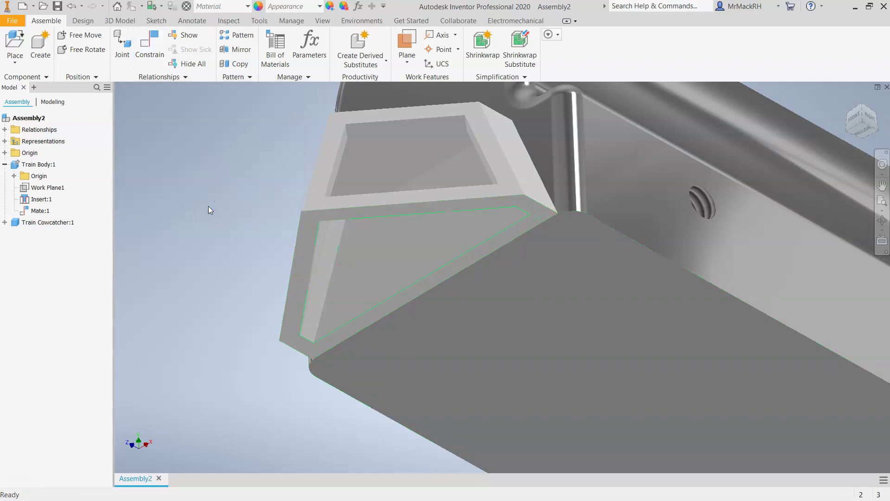
Change the cowcatcher's appearance to Glossy - Gold from the Inventor Material Library
{"action": "scroll", "coordinate": [318, 283], "scroll_direction": "down", "scroll_amount": 5}
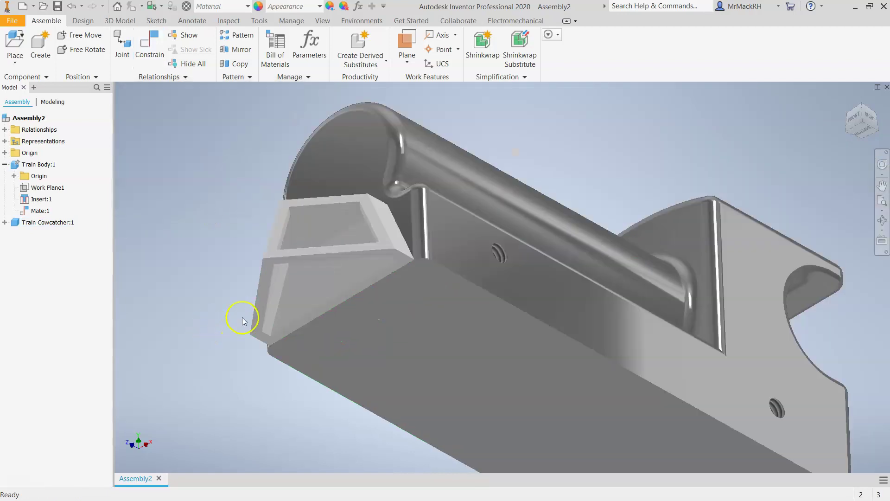
{"action": "left_click", "coordinate": [871, 125]}
{"action": "mouse_move", "coordinate": [779, 171]}
{"action": "middle_mouse_down", "text": "shift"}
{"action": "mouse_move", "coordinate": [827, 218]}
{"action": "mouse_move", "coordinate": [224, 221]}
{"action": "mouse_move", "coordinate": [791, 258]}
{"action": "mouse_move", "coordinate": [619, 283]}
{"action": "mouse_move", "coordinate": [783, 250]}
{"action": "middle_mouse_up", "text": "shift"}
{"action": "scroll", "coordinate": [658, 120], "scroll_direction": "down", "scroll_amount": 3}
{"action": "left_click_drag", "start_coordinate": [861, 123], "coordinate": [864, 124]}
{"action": "left_click", "coordinate": [864, 125]}
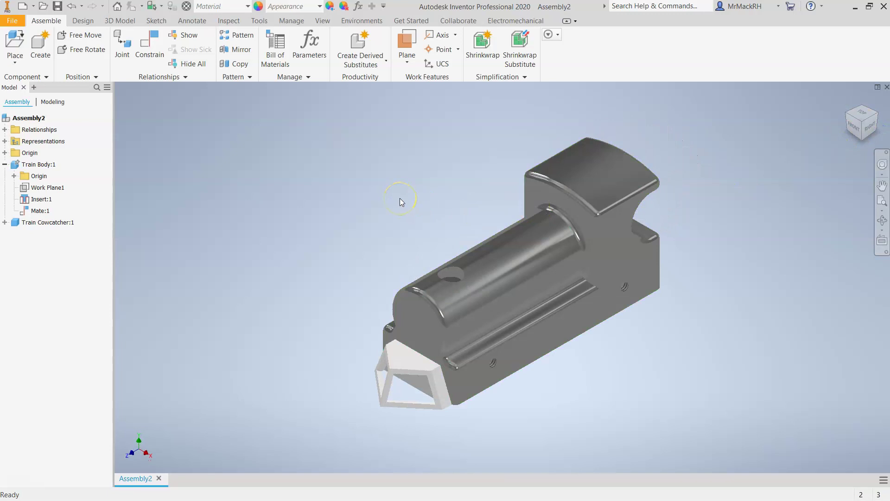
{"action": "right_click", "coordinate": [402, 368]}
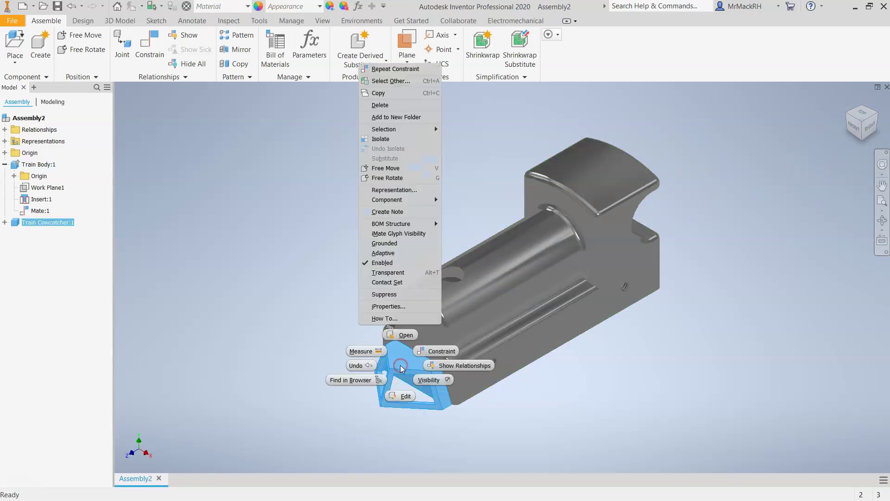
{"action": "left_click", "coordinate": [246, 302]}
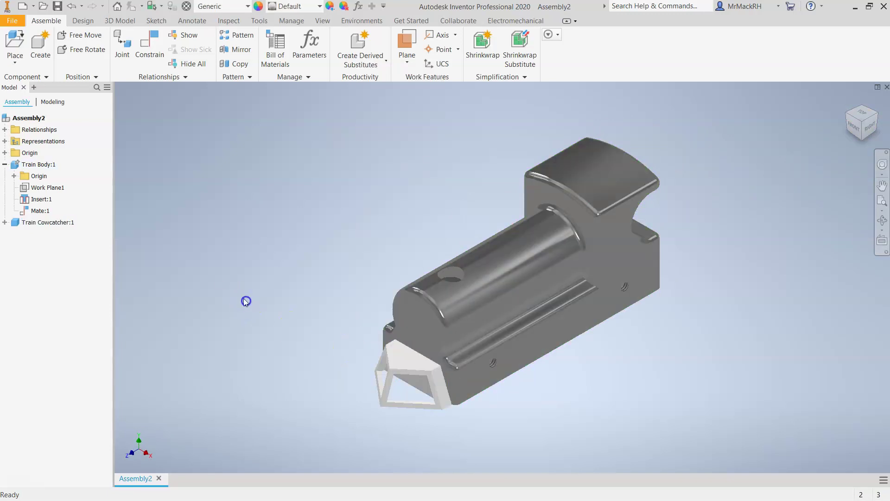
{"action": "left_click", "coordinate": [321, 6]}
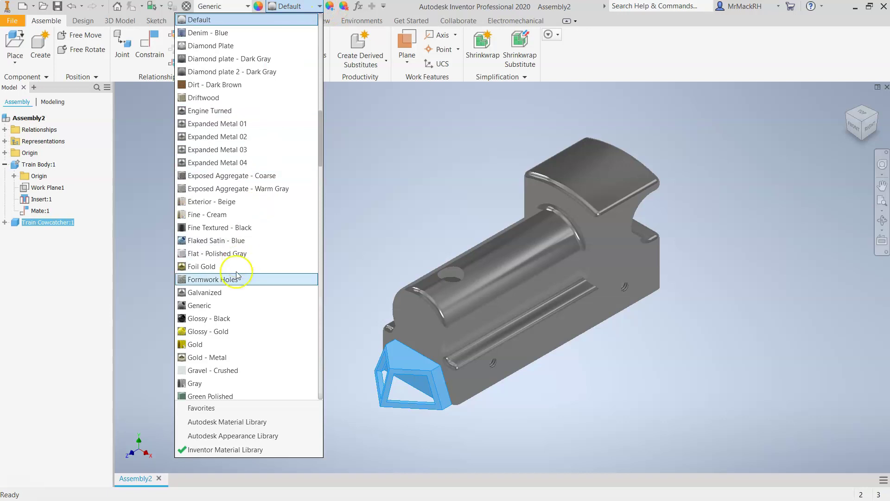
{"action": "left_click", "coordinate": [225, 331]}
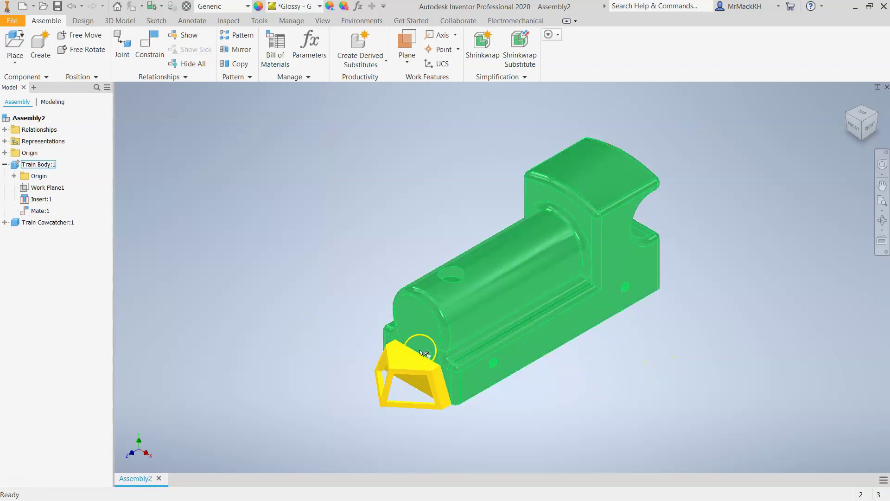
Place one Train Smokestack component in the open space beside the train body and finish placement
{"action": "mouse_move", "coordinate": [855, 117]}
{"action": "left_mouse_down"}
{"action": "mouse_move", "coordinate": [852, 467]}
{"action": "mouse_move", "coordinate": [676, 405]}
{"action": "mouse_move", "coordinate": [814, 447]}
{"action": "mouse_move", "coordinate": [881, 353]}
{"action": "mouse_move", "coordinate": [875, 178]}
{"action": "mouse_move", "coordinate": [149, 157]}
{"action": "mouse_move", "coordinate": [207, 145]}
{"action": "mouse_move", "coordinate": [860, 124]}
{"action": "mouse_move", "coordinate": [144, 161]}
{"action": "mouse_move", "coordinate": [173, 191]}
{"action": "left_mouse_up"}
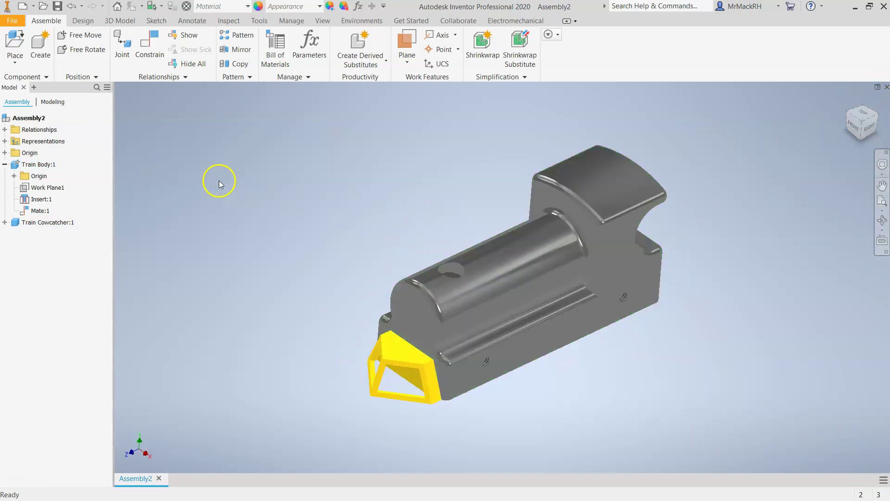
{"action": "left_click", "coordinate": [20, 38]}
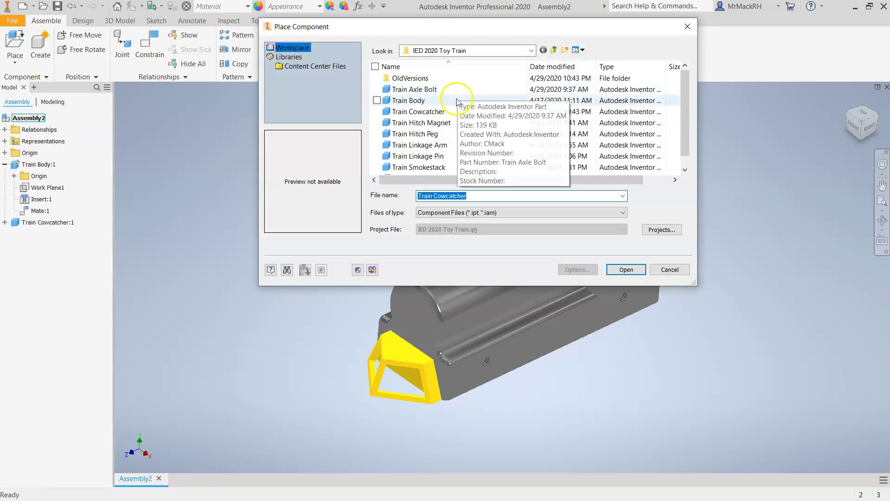
{"action": "left_click", "coordinate": [434, 167]}
{"action": "left_click", "coordinate": [575, 270]}
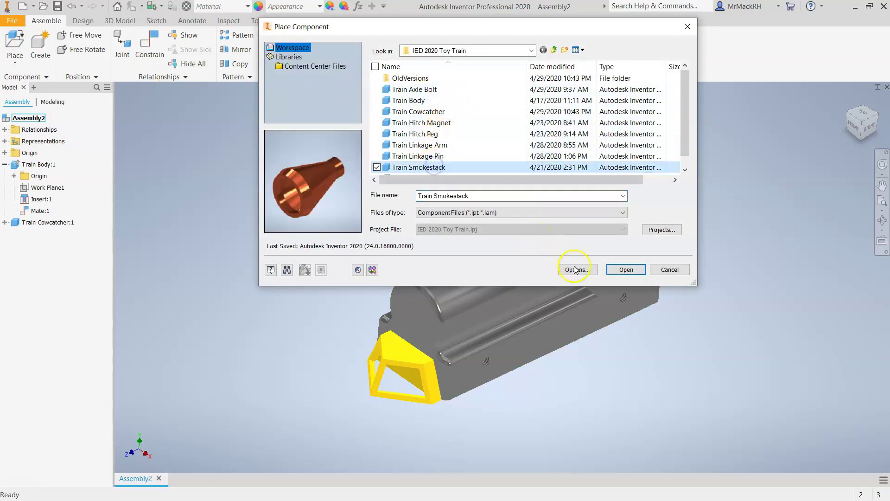
{"action": "left_click", "coordinate": [624, 272]}
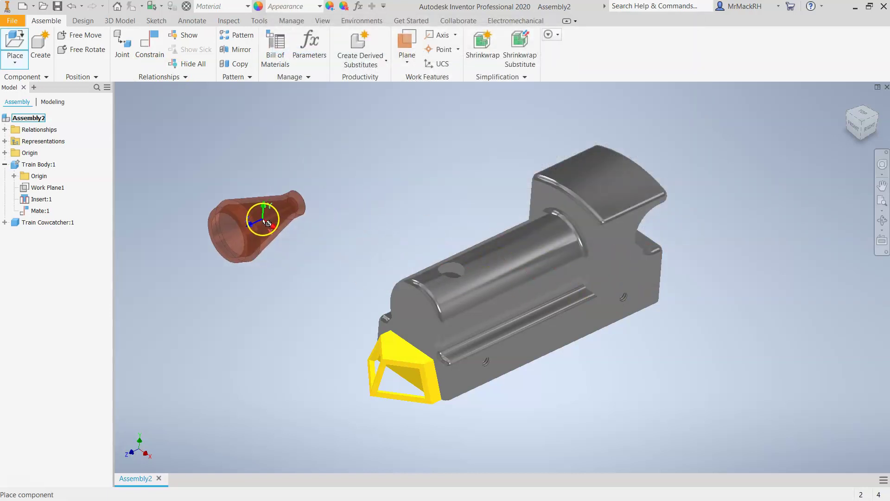
{"action": "right_click", "coordinate": [262, 219]}
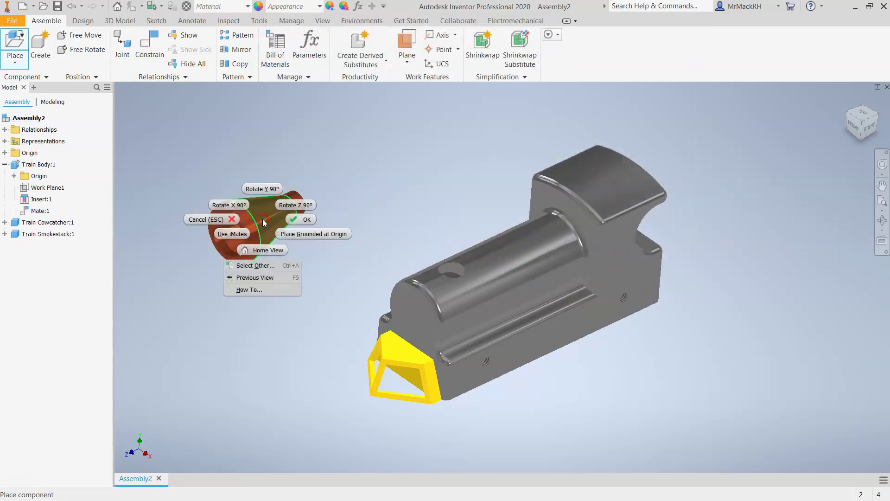
{"action": "left_click", "coordinate": [298, 221]}
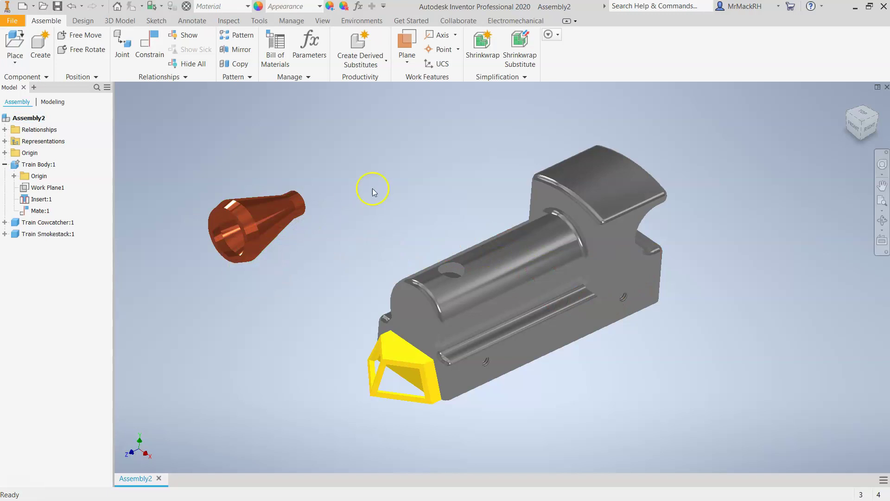
Start an Insert constraint with 0.000 in offset and pick the circular edge of the smokestack hole on top of the train body
{"action": "left_click", "coordinate": [153, 56]}
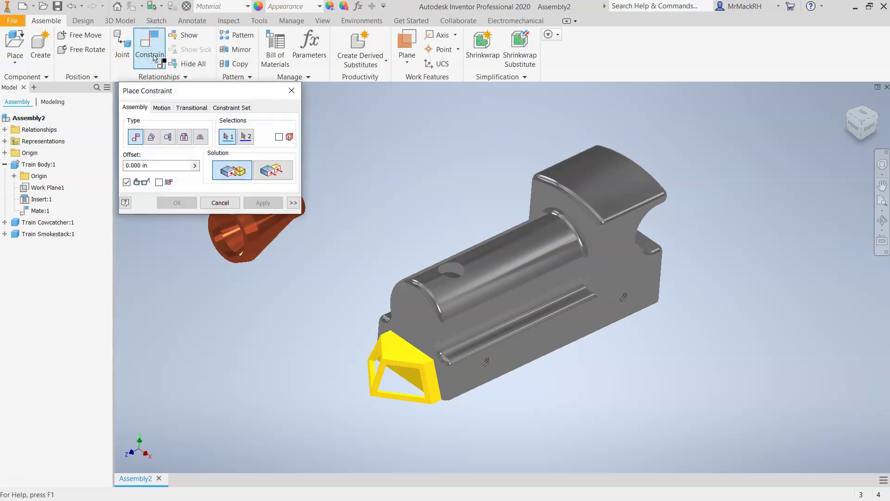
{"action": "left_click", "coordinate": [184, 137]}
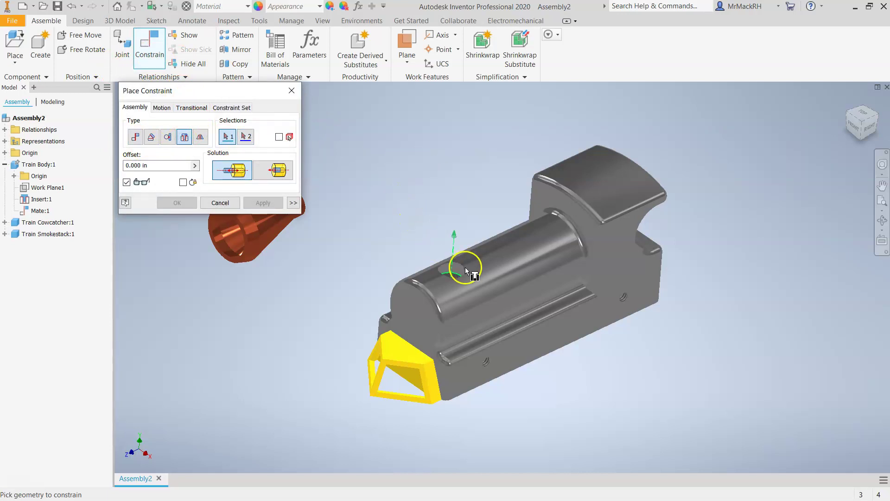
{"action": "scroll", "coordinate": [367, 253], "scroll_direction": "up", "scroll_amount": 3}
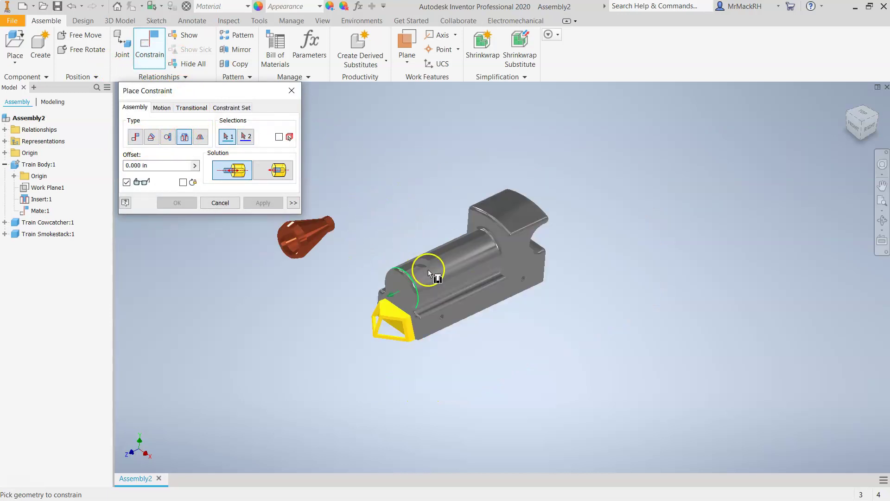
{"action": "scroll", "coordinate": [428, 269], "scroll_direction": "down", "scroll_amount": 3}
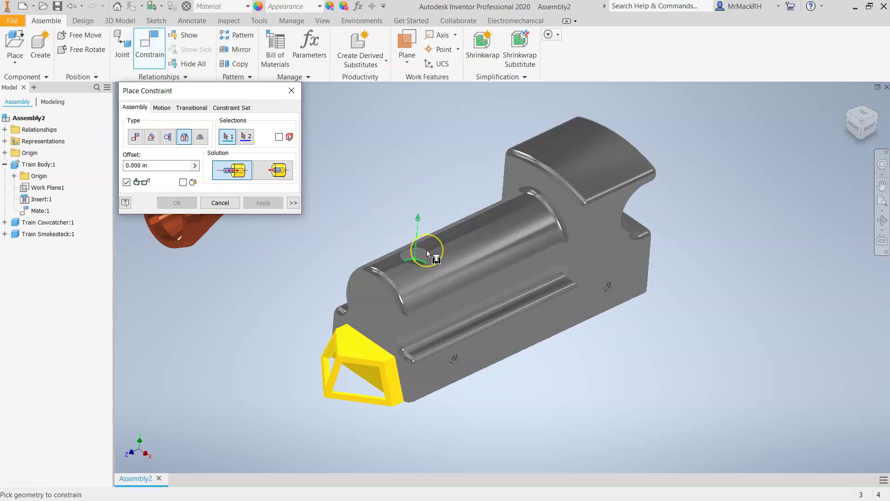
{"action": "left_click", "coordinate": [426, 261]}
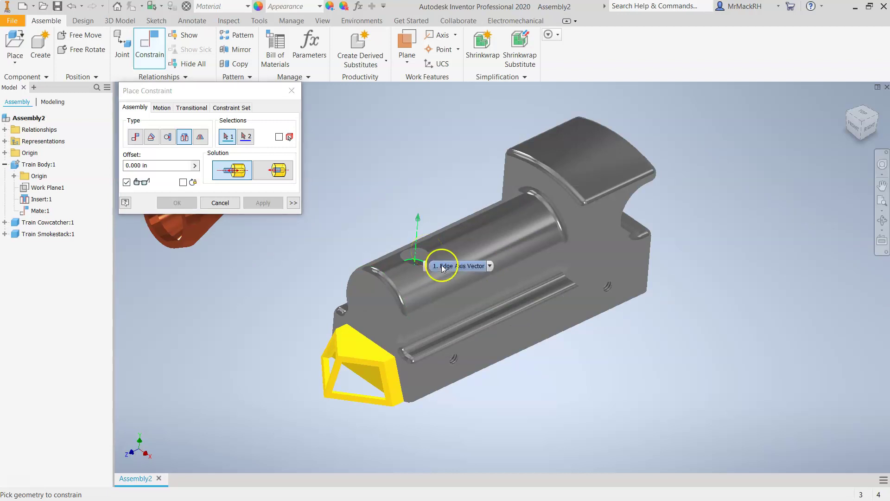
{"action": "left_click", "coordinate": [418, 264]}
Pick the circular edge at the smokestack's narrow end, apply the Insert constraint to the train body hole, and close the constraint dialog
{"action": "scroll", "coordinate": [368, 239], "scroll_direction": "down", "scroll_amount": 3}
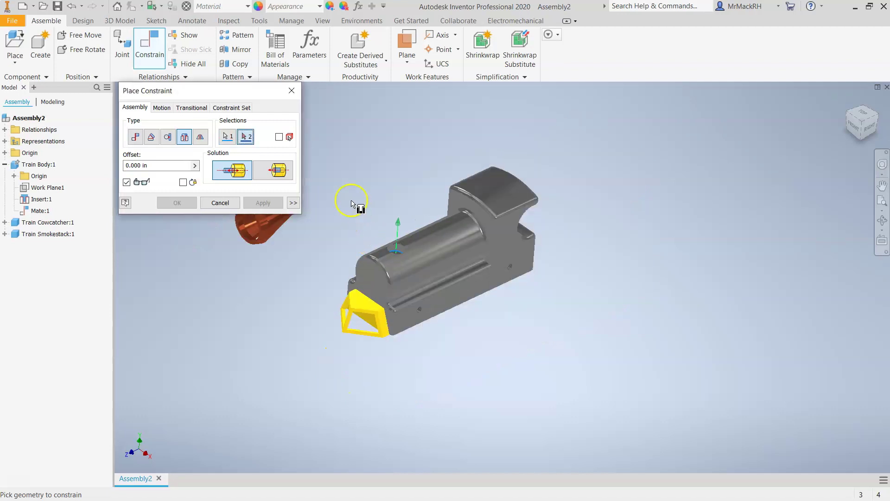
{"action": "scroll", "coordinate": [245, 225], "scroll_direction": "down", "scroll_amount": 3}
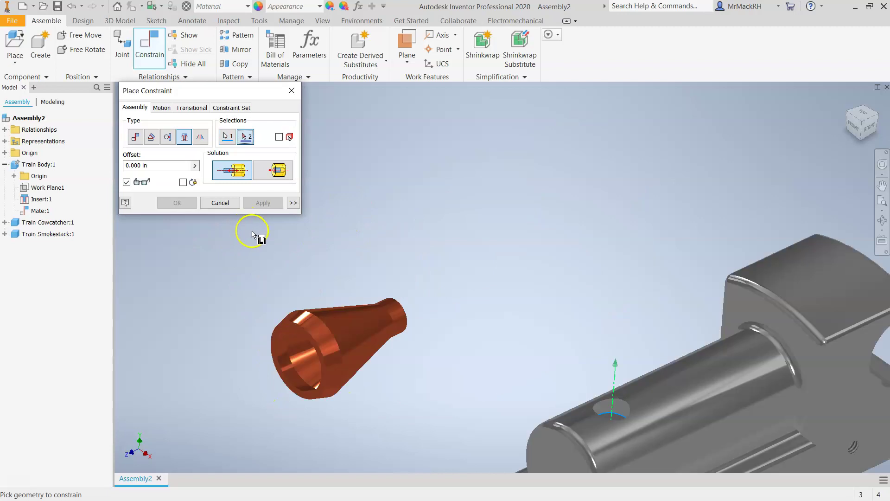
{"action": "middle_click_drag", "start_coordinate": [691, 252], "coordinate": [447, 295], "text": "shift"}
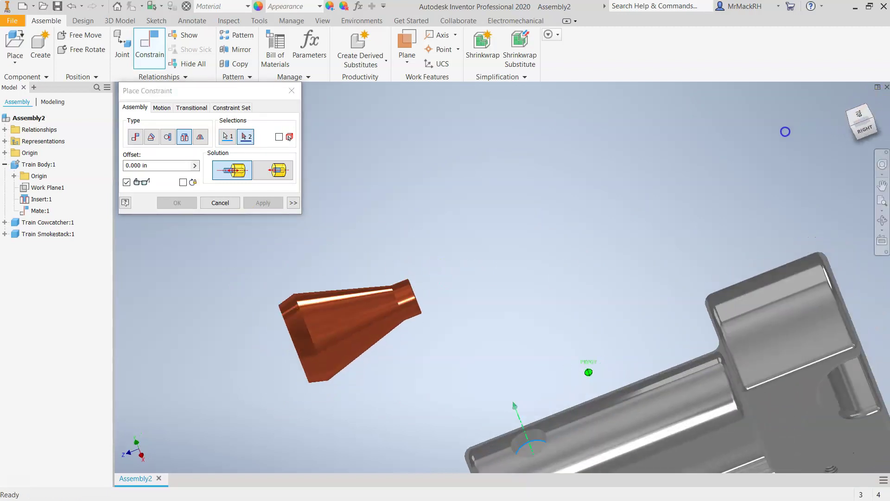
{"action": "scroll", "coordinate": [434, 296], "scroll_direction": "down", "scroll_amount": 3}
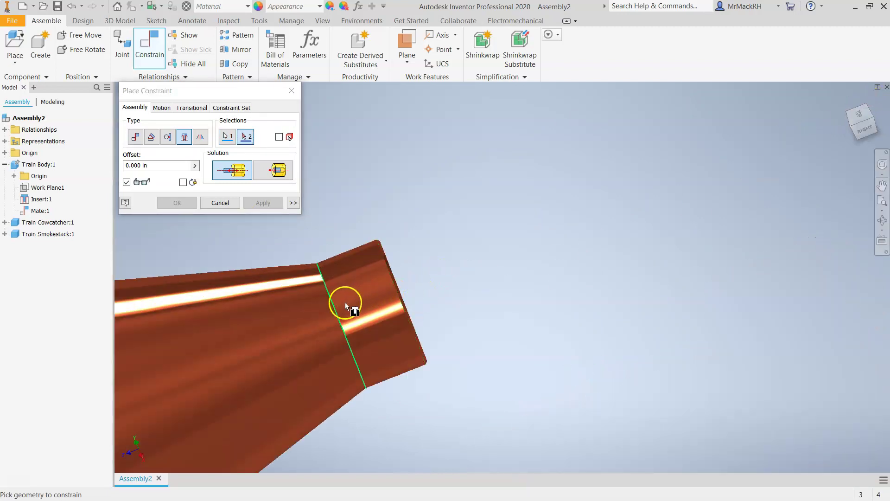
{"action": "left_click", "coordinate": [400, 299]}
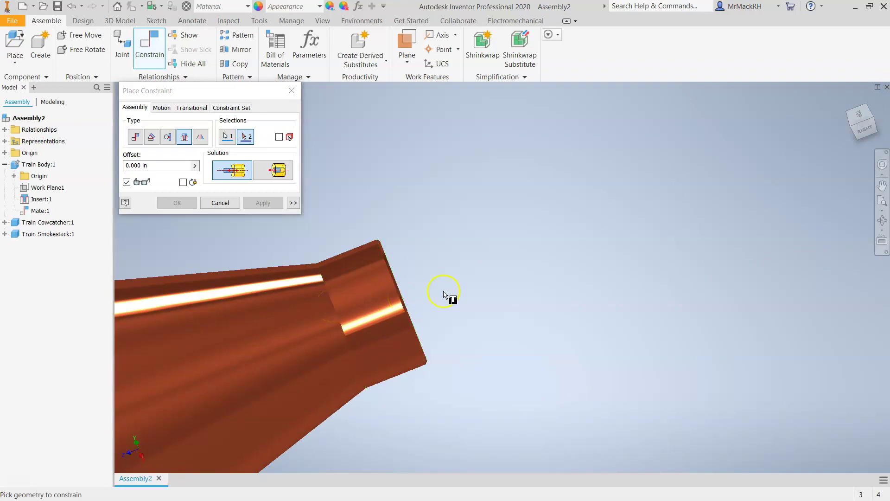
{"action": "left_click_drag", "start_coordinate": [843, 119], "coordinate": [810, 127]}
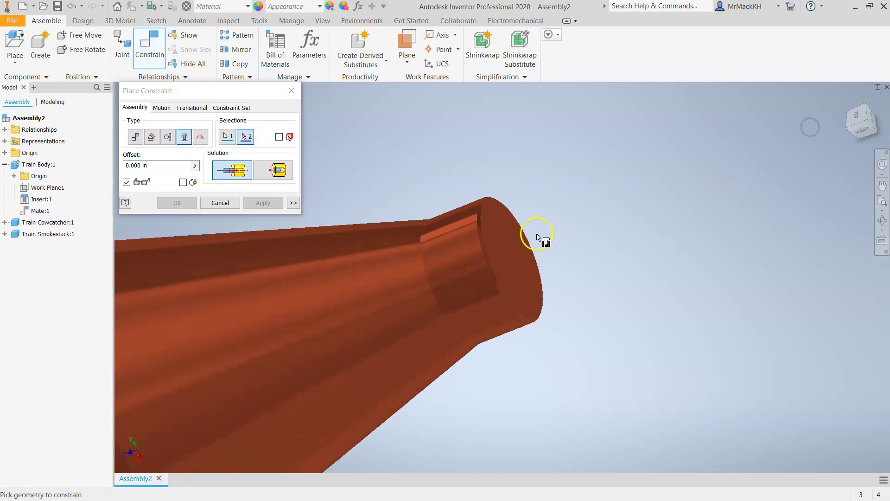
{"action": "scroll", "coordinate": [505, 253], "scroll_direction": "up", "scroll_amount": 2}
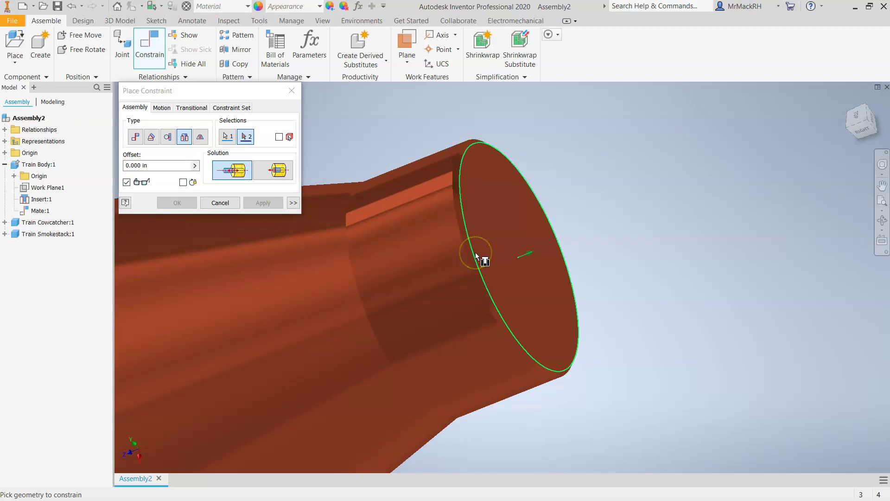
{"action": "left_click", "coordinate": [491, 266]}
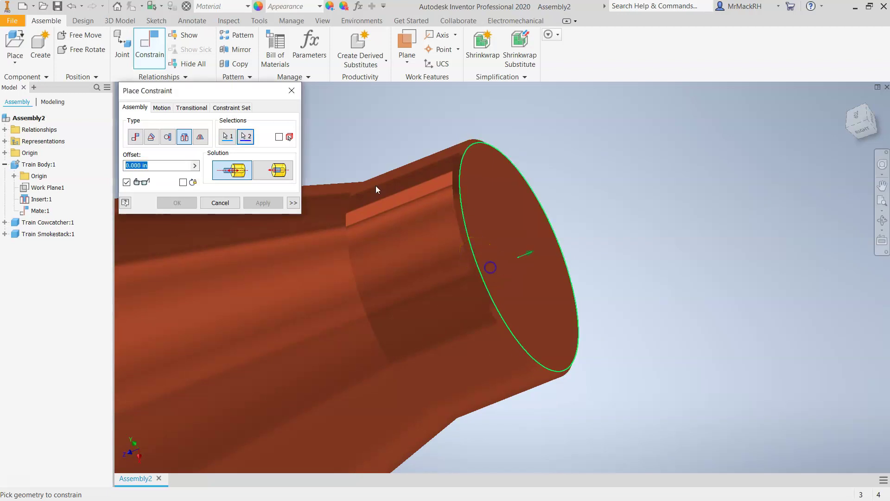
{"action": "left_click", "coordinate": [402, 227]}
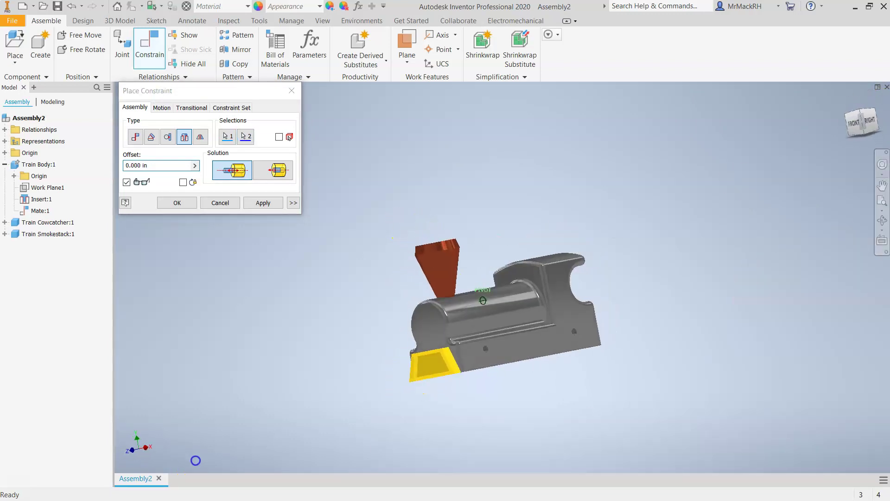
{"action": "left_click", "coordinate": [256, 203]}
{"action": "middle_click_drag", "start_coordinate": [820, 147], "coordinate": [717, 191], "text": "shift"}
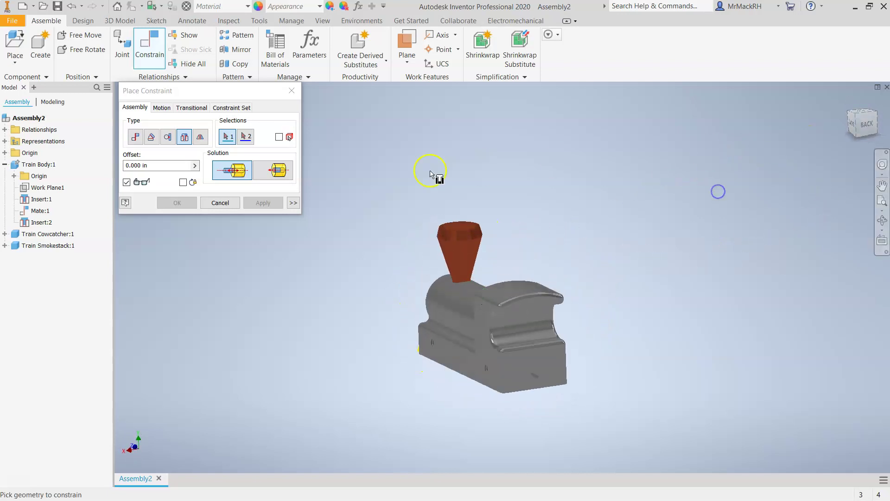
{"action": "left_click", "coordinate": [210, 204]}
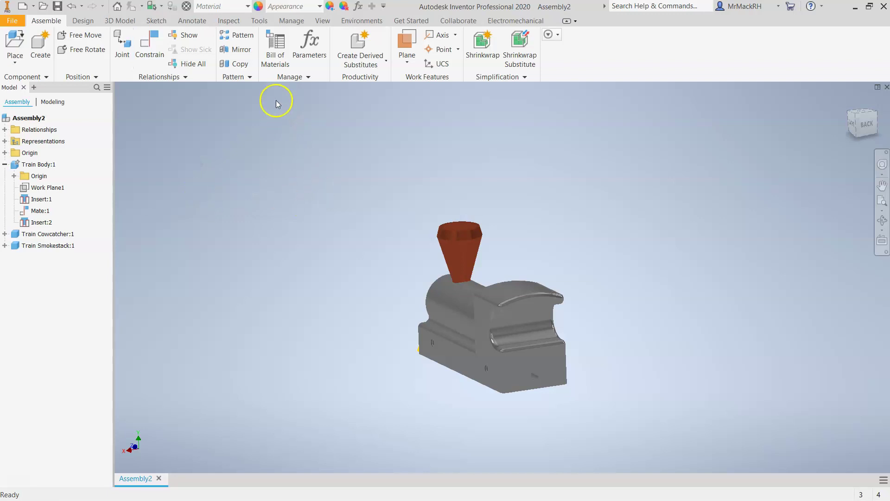
Place one Train Hitch Magnet component in the open space beside the train and finish placement
{"action": "left_click", "coordinate": [15, 49]}
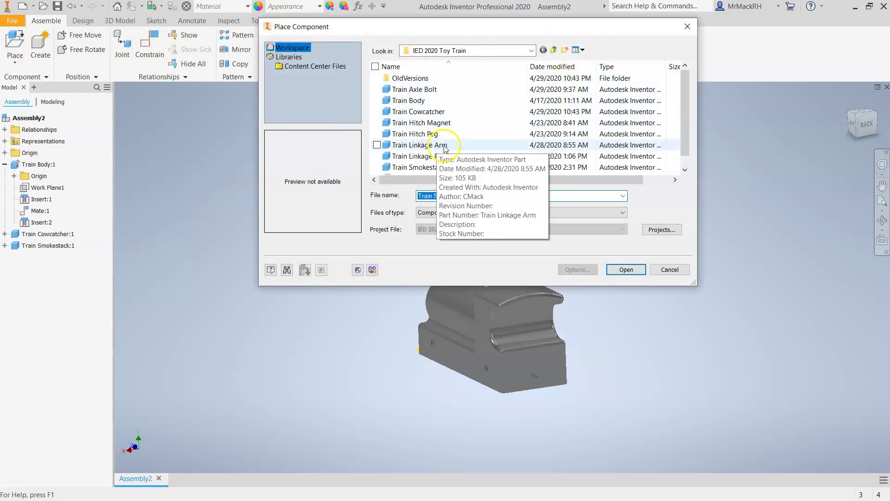
{"action": "left_click", "coordinate": [453, 129]}
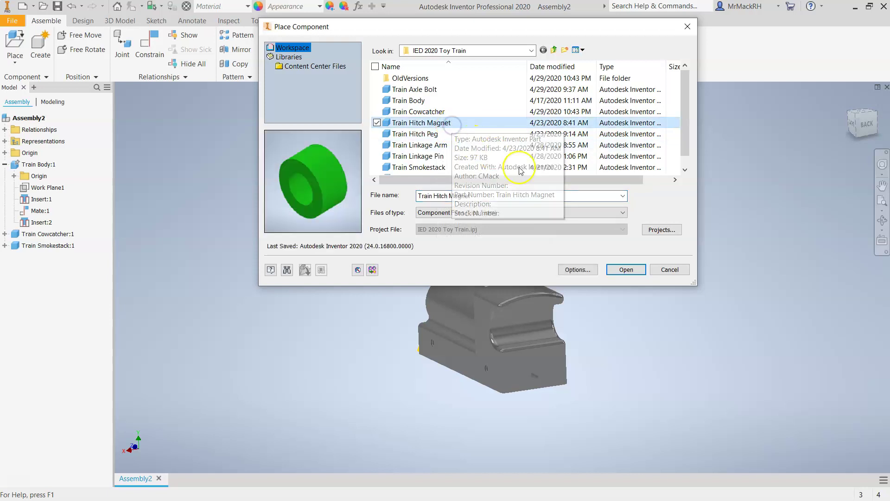
{"action": "left_click", "coordinate": [626, 270]}
{"action": "left_click", "coordinate": [277, 184]}
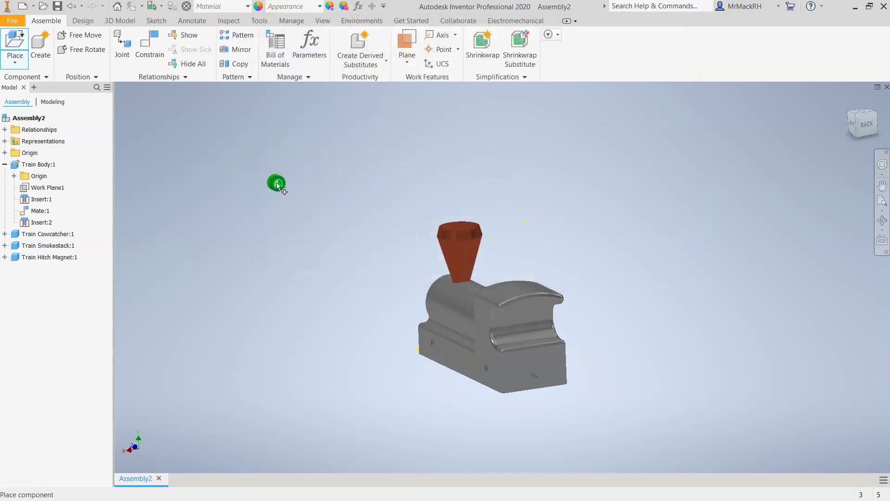
{"action": "right_click", "coordinate": [335, 198]}
{"action": "left_click", "coordinate": [379, 207]}
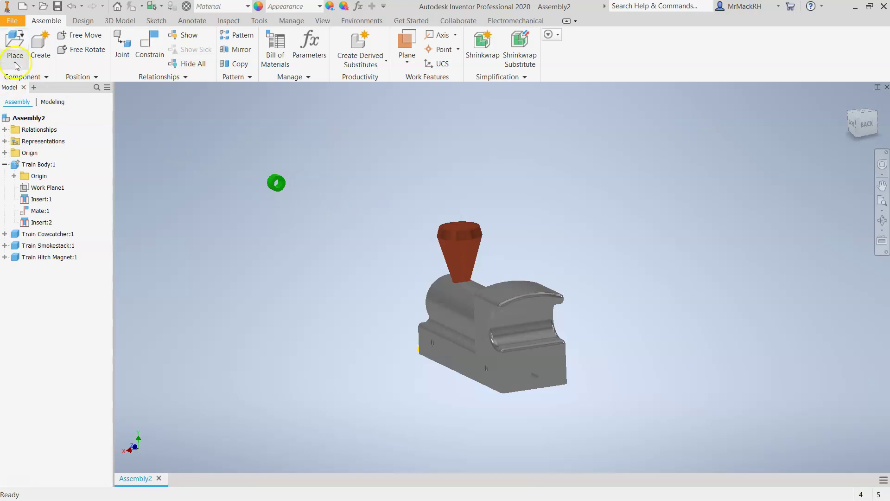
Place one Train Hitch Peg component in the open space near the hitch magnet and finish placement
{"action": "left_click", "coordinate": [16, 45]}
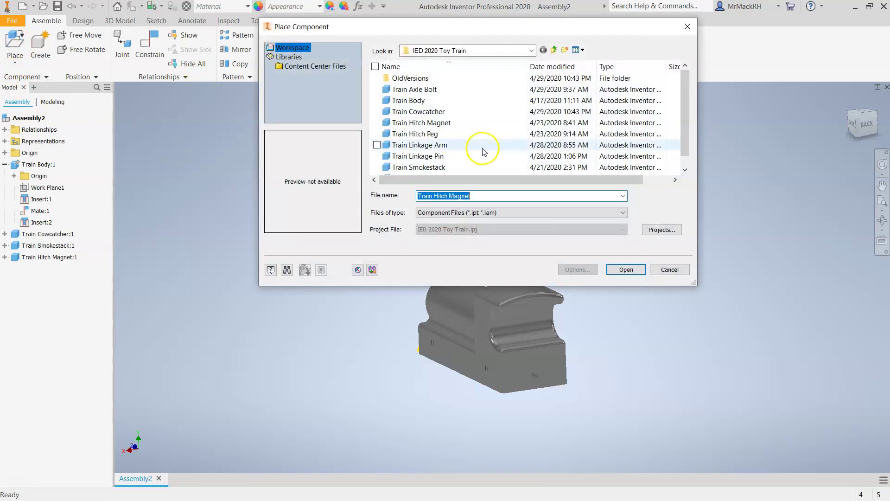
{"action": "left_click", "coordinate": [444, 137]}
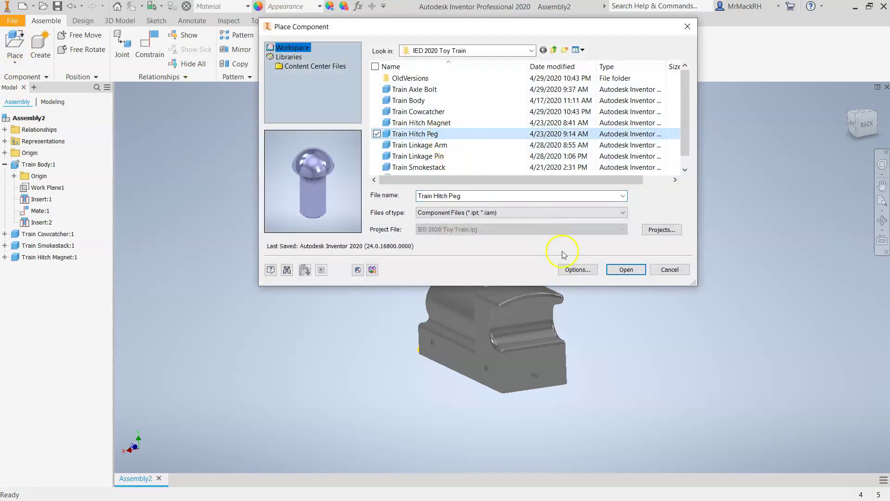
{"action": "left_click", "coordinate": [626, 270]}
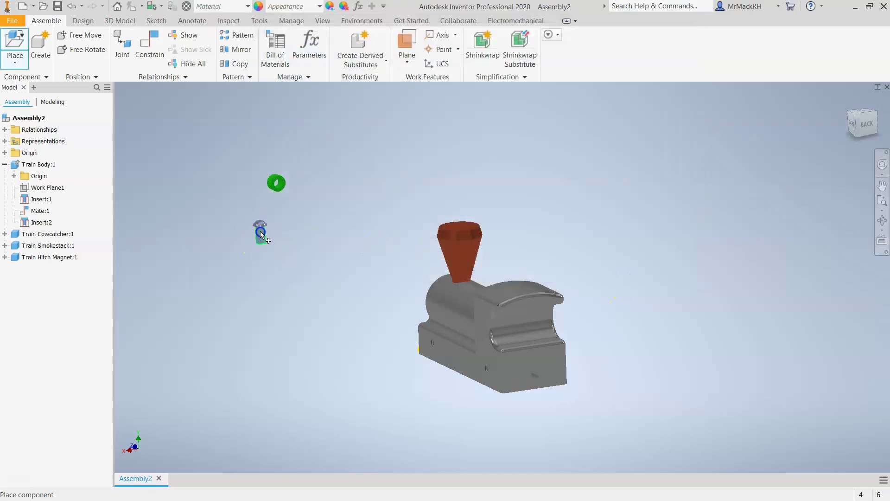
{"action": "right_click", "coordinate": [260, 231]}
{"action": "left_click", "coordinate": [288, 233]}
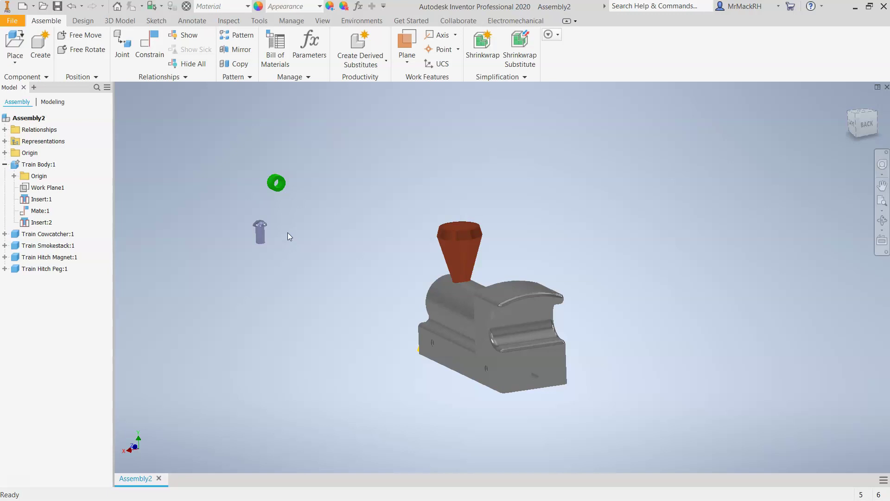
Start an Insert constraint with 0.000 in offset and pick the circular edge where the hitch peg's shaft meets the underside of its head
{"action": "scroll", "coordinate": [514, 398], "scroll_direction": "up", "scroll_amount": 4}
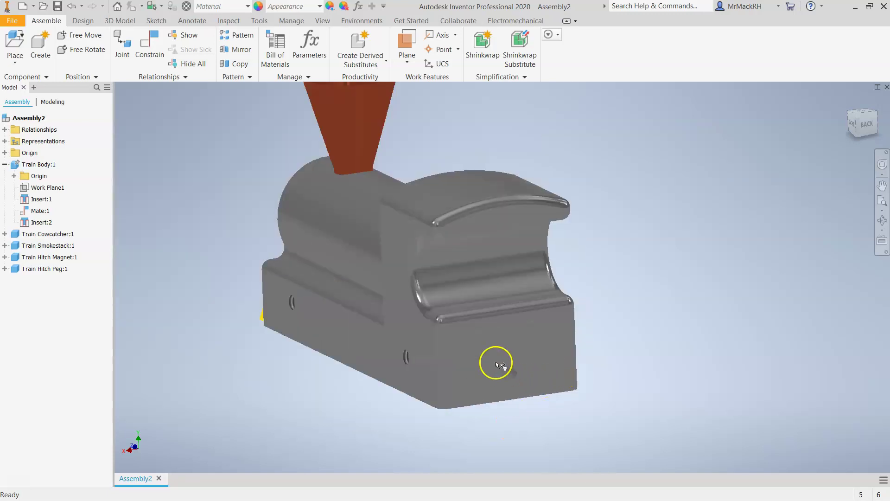
{"action": "scroll", "coordinate": [496, 364], "scroll_direction": "down", "scroll_amount": 4}
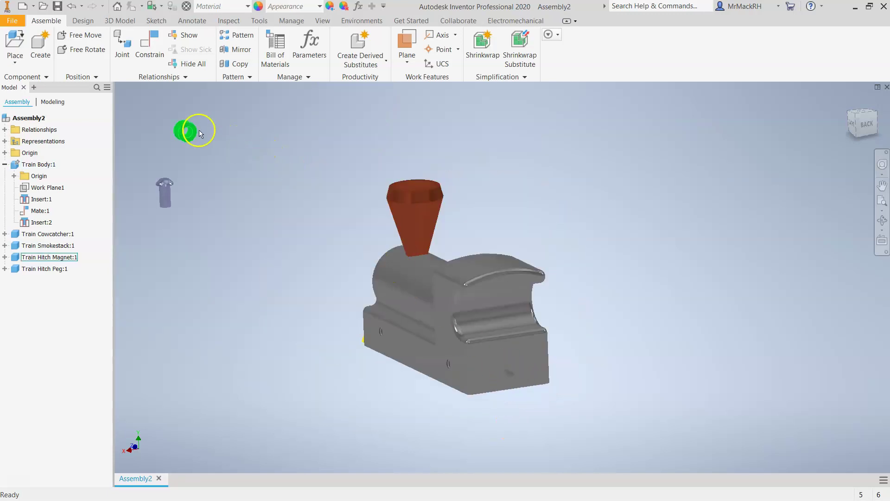
{"action": "left_click", "coordinate": [416, 331]}
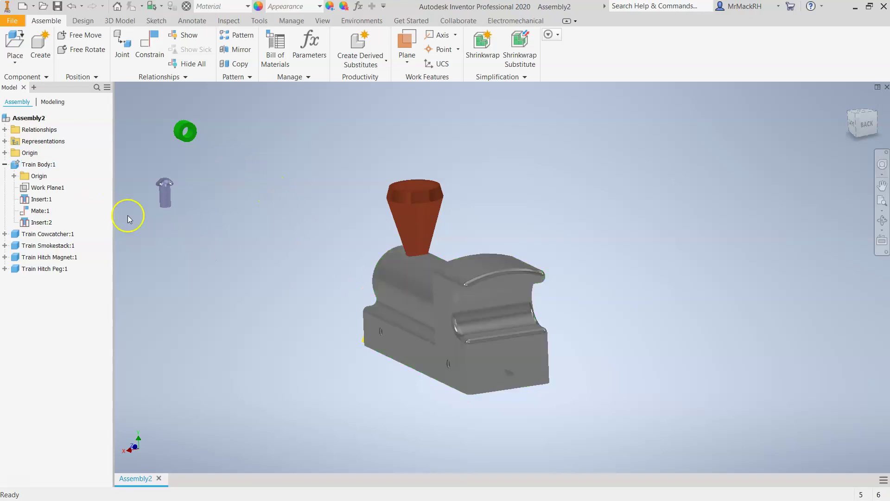
{"action": "scroll", "coordinate": [149, 217], "scroll_direction": "down", "scroll_amount": 2}
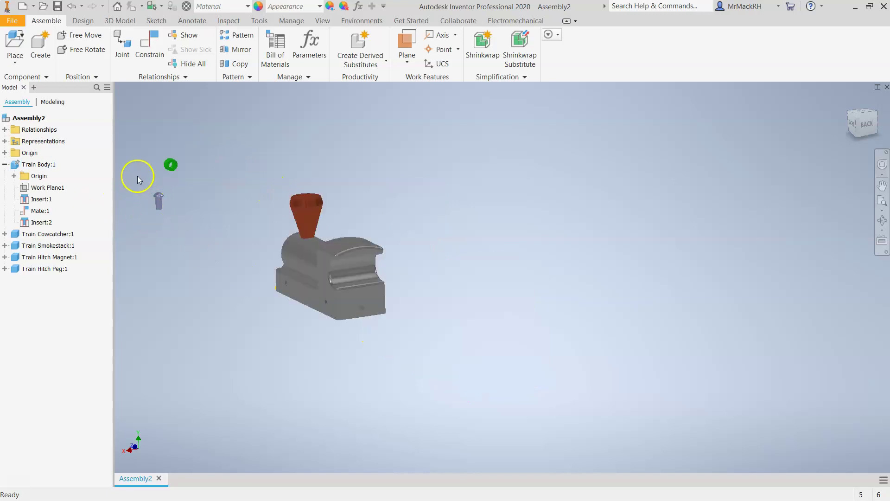
{"action": "scroll", "coordinate": [137, 176], "scroll_direction": "up", "scroll_amount": 2}
{"action": "scroll", "coordinate": [138, 175], "scroll_direction": "up", "scroll_amount": 2}
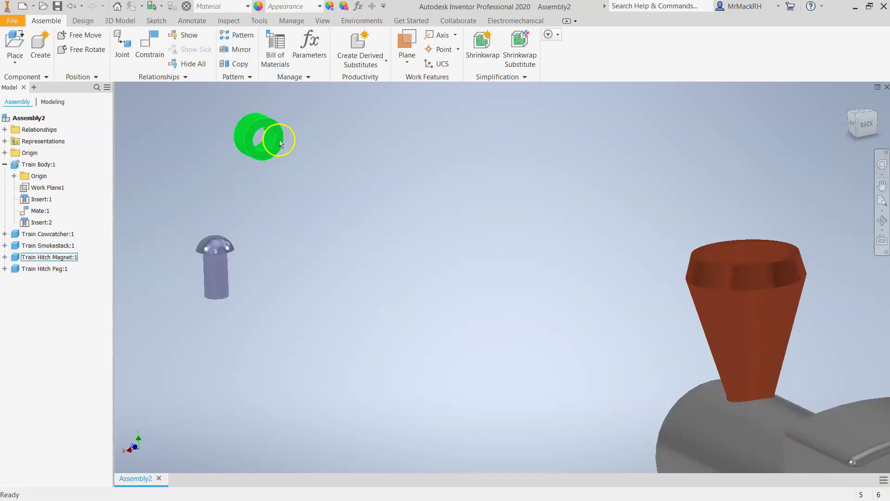
{"action": "left_click", "coordinate": [155, 50]}
{"action": "left_click", "coordinate": [185, 142]}
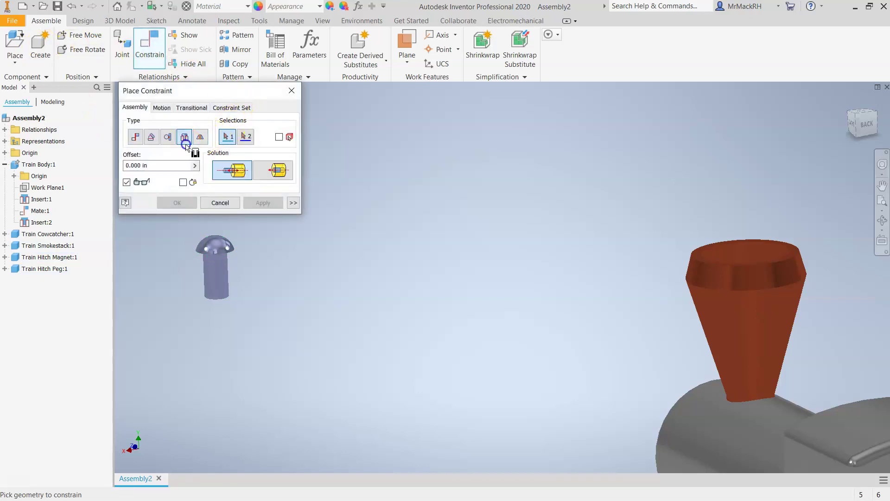
{"action": "left_click", "coordinate": [864, 123]}
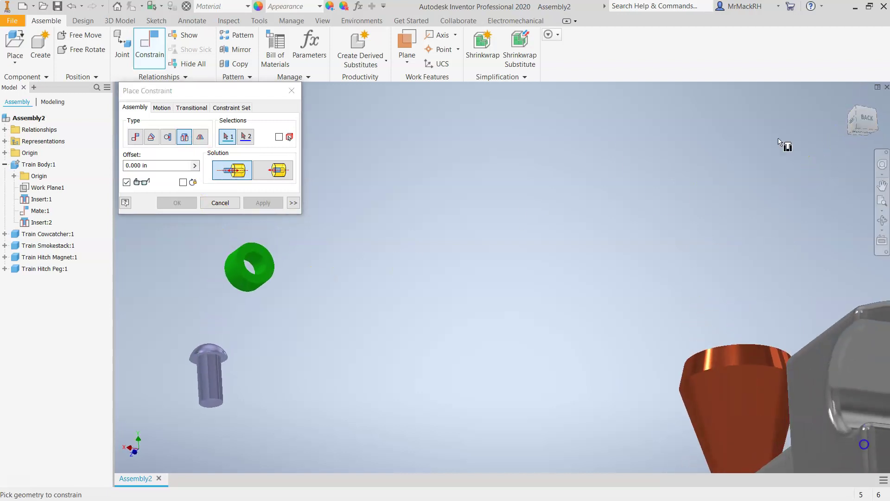
{"action": "scroll", "coordinate": [177, 370], "scroll_direction": "up", "scroll_amount": 5}
{"action": "scroll", "coordinate": [177, 369], "scroll_direction": "up", "scroll_amount": 3}
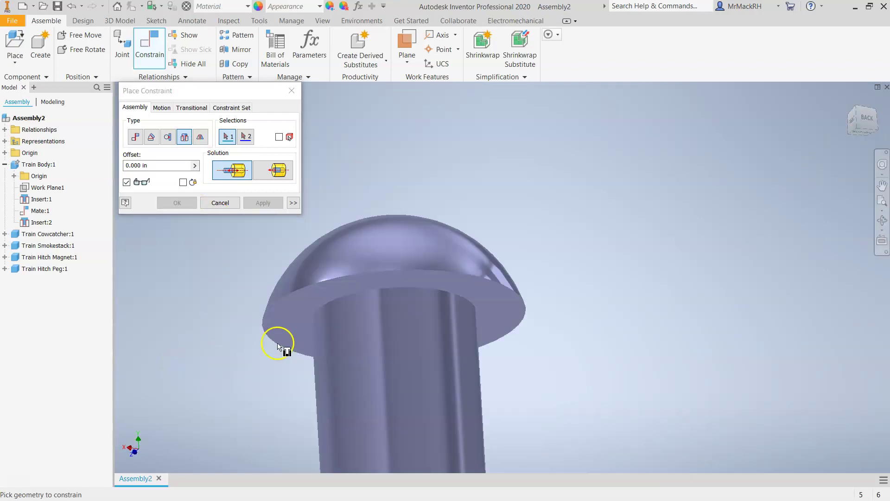
{"action": "left_click", "coordinate": [379, 291]}
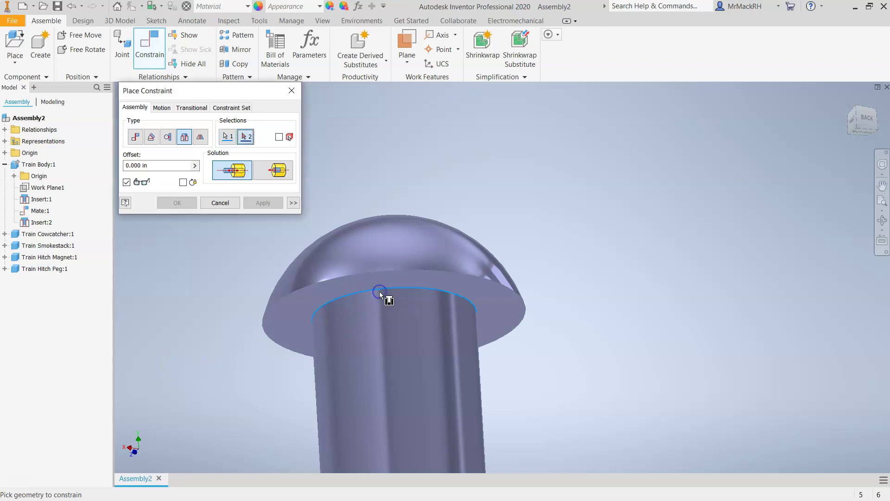
Pick the circular edge of the hitch magnet's center hole and apply the Insert constraint to seat the peg in the magnet
{"action": "scroll", "coordinate": [379, 291], "scroll_direction": "down", "scroll_amount": 3}
{"action": "scroll", "coordinate": [497, 159], "scroll_direction": "up", "scroll_amount": 4}
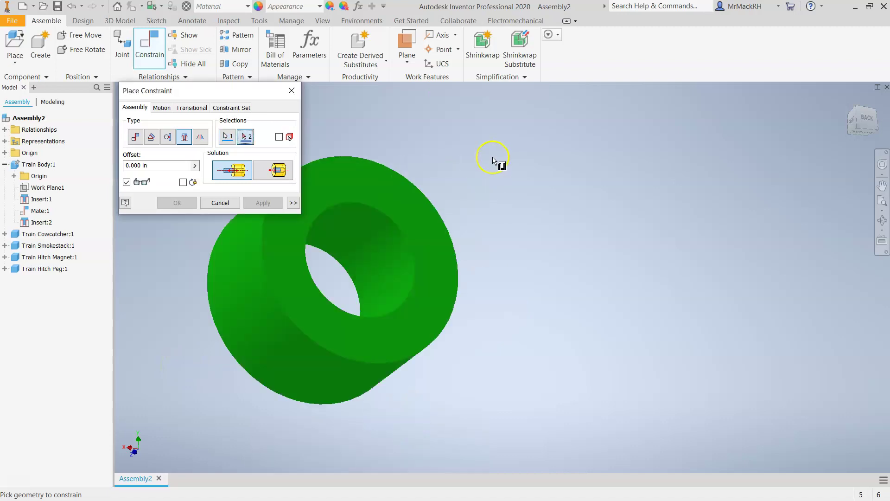
{"action": "left_click", "coordinate": [391, 223]}
{"action": "left_click", "coordinate": [263, 203]}
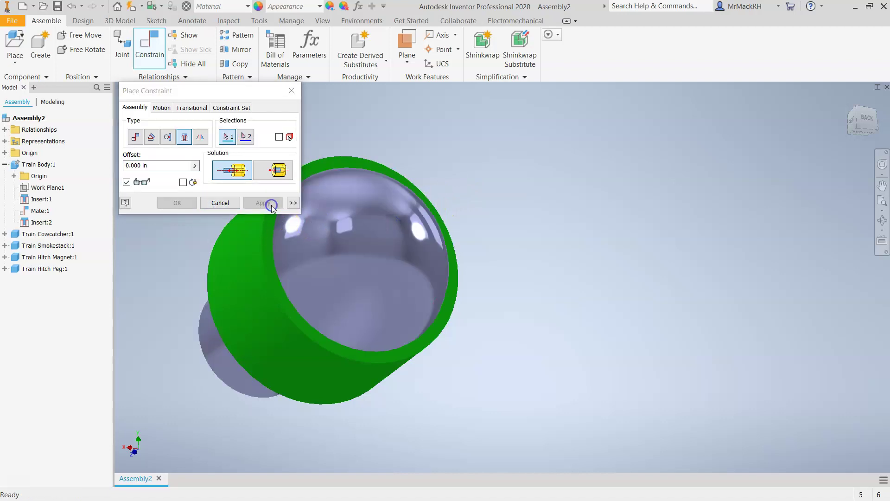
Pick the circular edge where the hitch peg's shaft meets the hitch magnet's face as the first Insert constraint selection
{"action": "scroll", "coordinate": [273, 259], "scroll_direction": "down", "scroll_amount": 3}
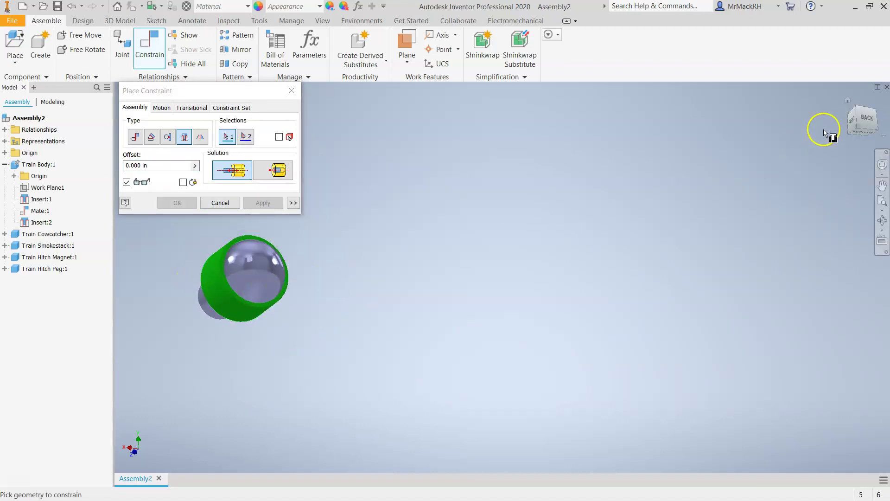
{"action": "left_click_drag", "start_coordinate": [850, 116], "coordinate": [887, 122]}
{"action": "scroll", "coordinate": [493, 268], "scroll_direction": "down", "scroll_amount": 3}
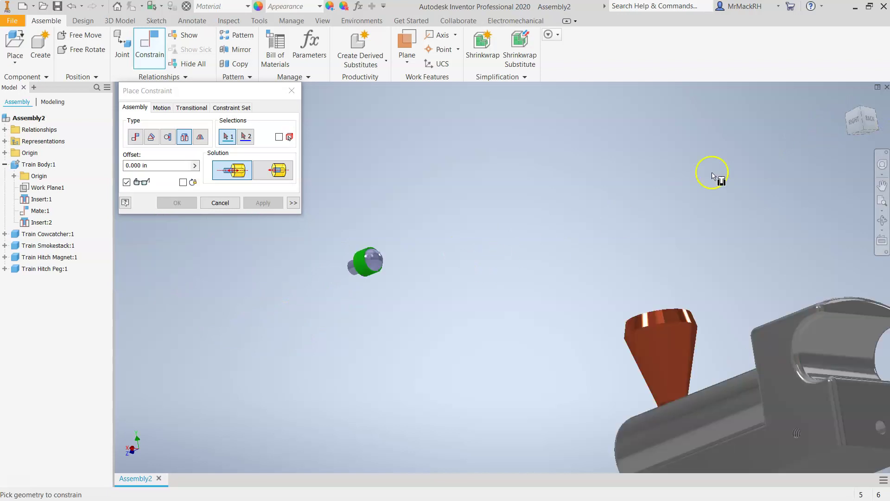
{"action": "left_click", "coordinate": [852, 123]}
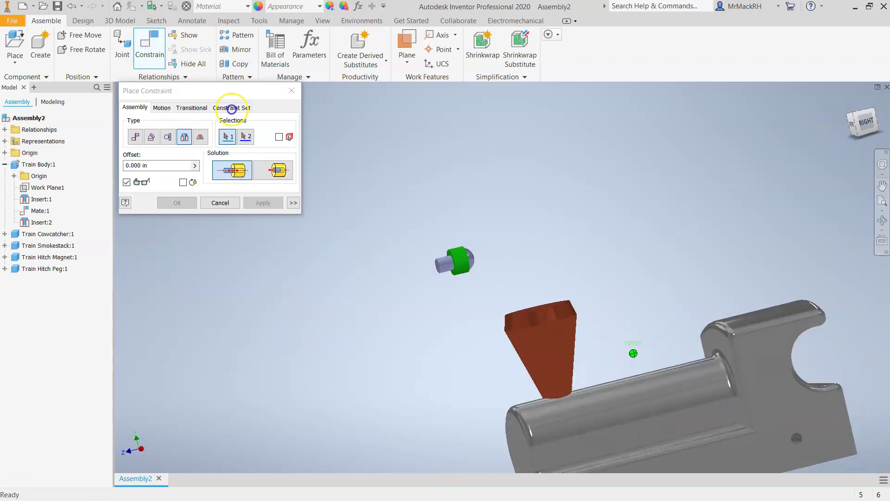
{"action": "scroll", "coordinate": [598, 262], "scroll_direction": "down", "scroll_amount": 5}
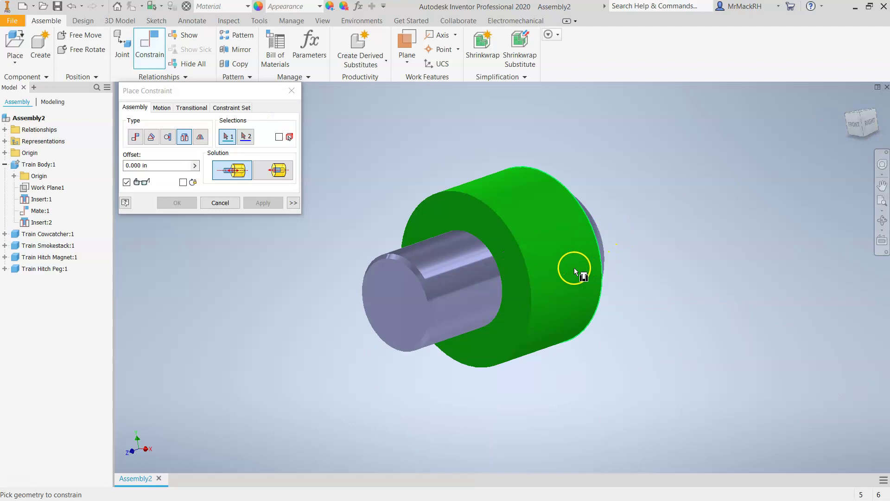
{"action": "left_click", "coordinate": [490, 261]}
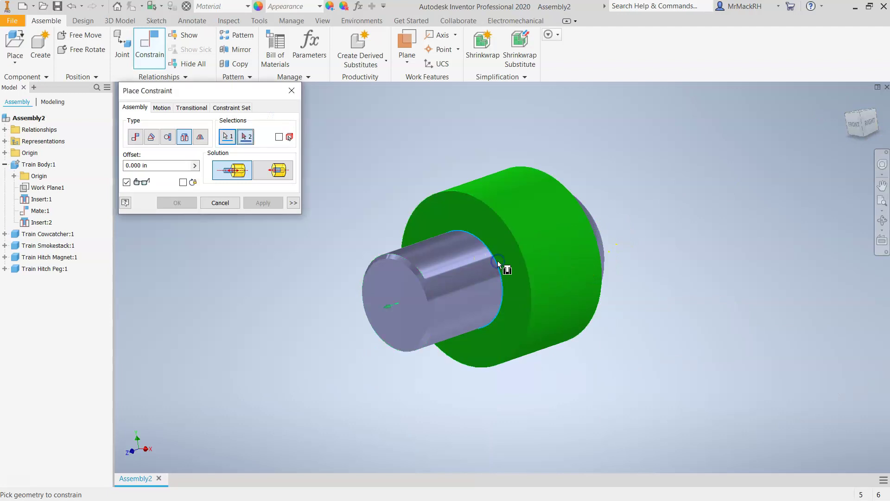
Pick the hitch hole's circular edge on the train body's rear face, apply the Insert constraint, and finish constraining
{"action": "scroll", "coordinate": [509, 260], "scroll_direction": "up", "scroll_amount": 5}
{"action": "left_click", "coordinate": [863, 123]}
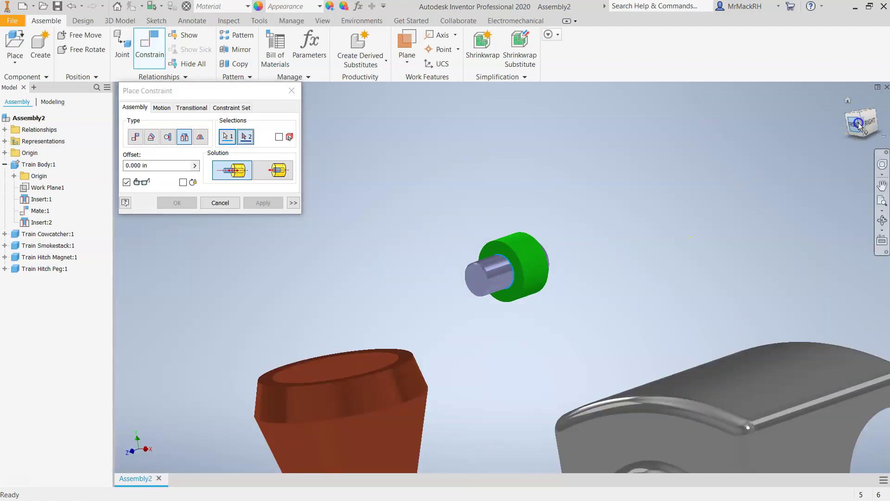
{"action": "left_click_drag", "start_coordinate": [763, 125], "coordinate": [535, 153]}
{"action": "scroll", "coordinate": [776, 277], "scroll_direction": "up", "scroll_amount": 5}
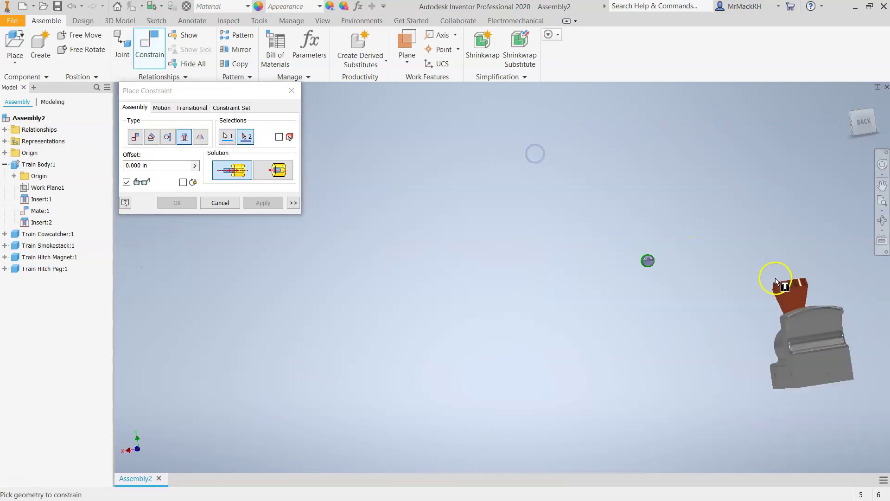
{"action": "scroll", "coordinate": [839, 396], "scroll_direction": "down", "scroll_amount": 5}
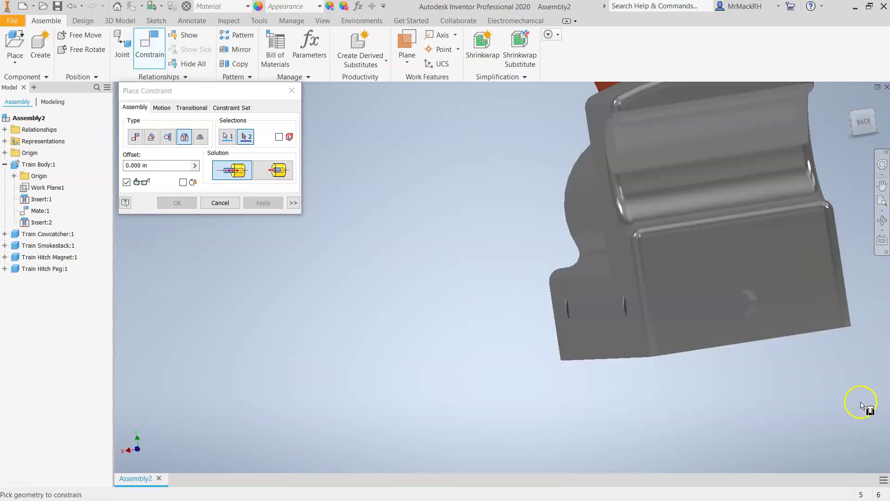
{"action": "left_click", "coordinate": [756, 306]}
{"action": "scroll", "coordinate": [499, 357], "scroll_direction": "up", "scroll_amount": 5}
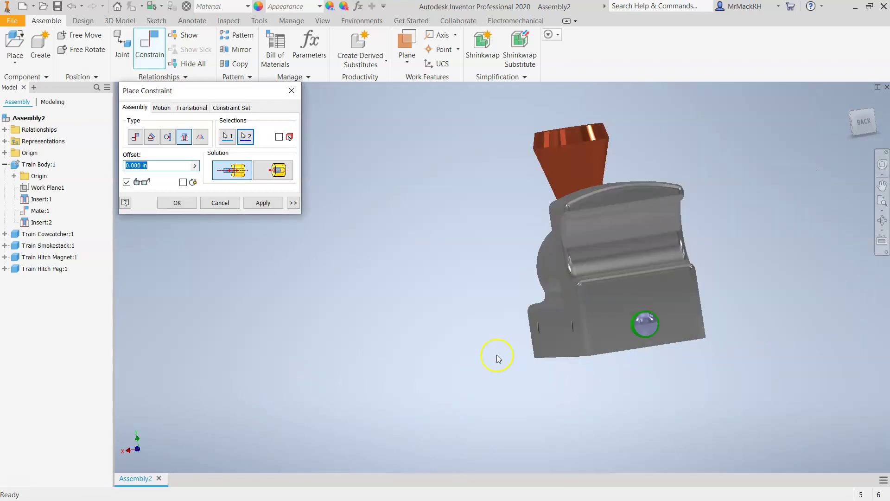
{"action": "left_click", "coordinate": [852, 113]}
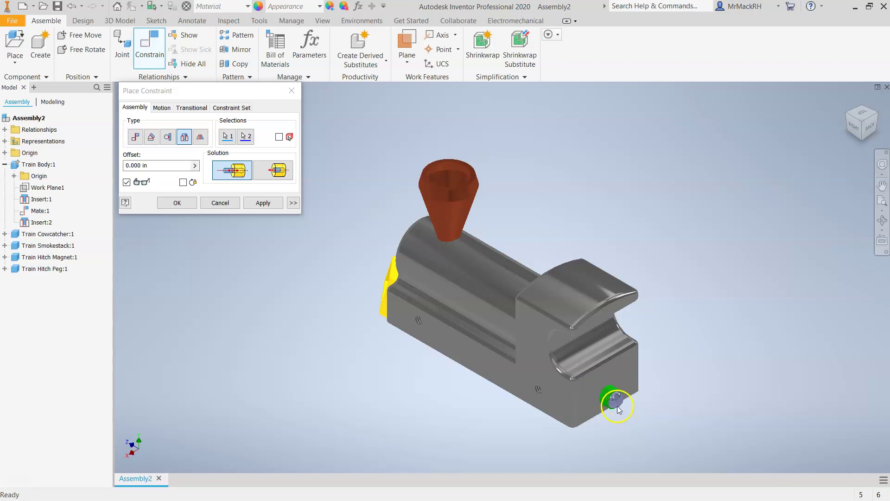
{"action": "left_click", "coordinate": [272, 204]}
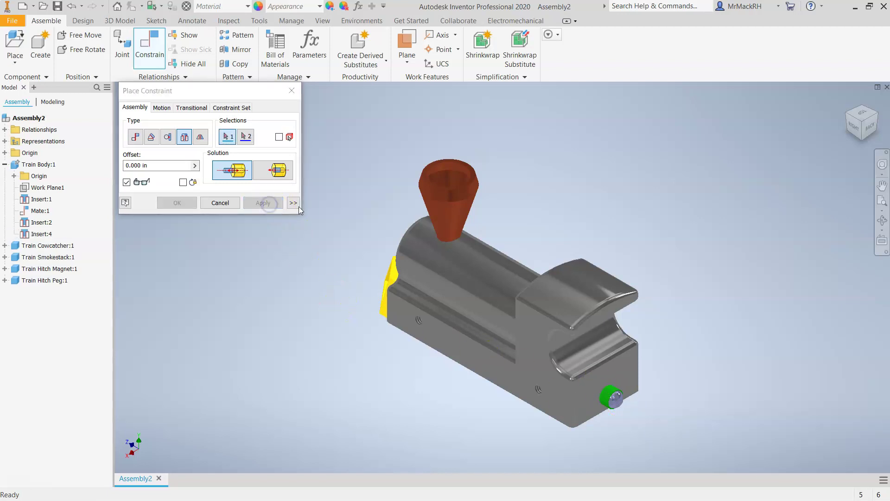
{"action": "left_click_drag", "start_coordinate": [867, 126], "coordinate": [471, 445]}
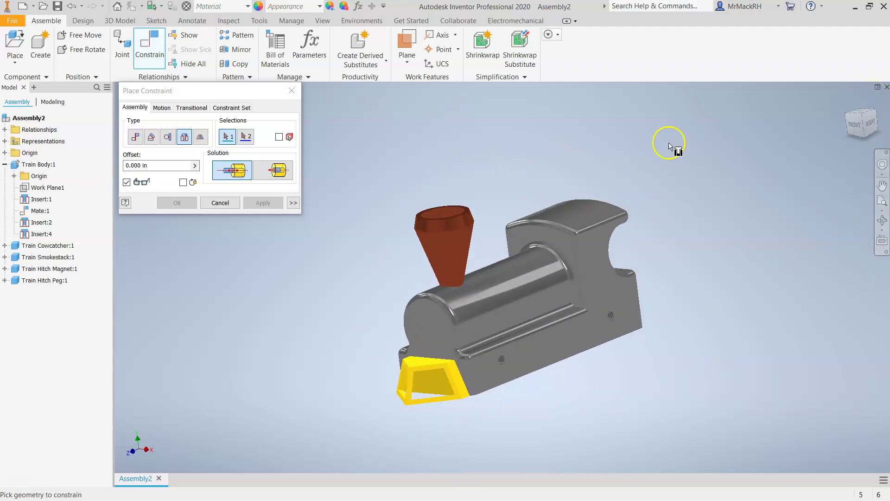
{"action": "left_click", "coordinate": [219, 203]}
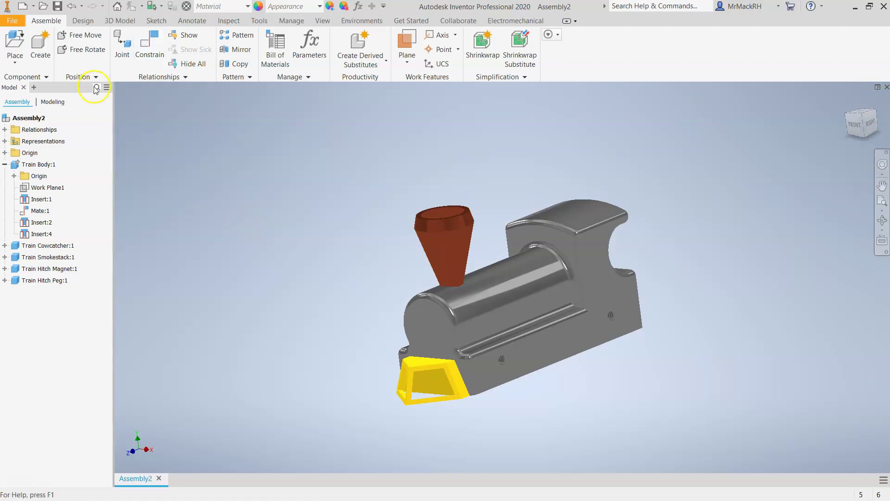
Place four Train Wheel components in the open space above the train and finish placement
{"action": "left_click", "coordinate": [19, 47]}
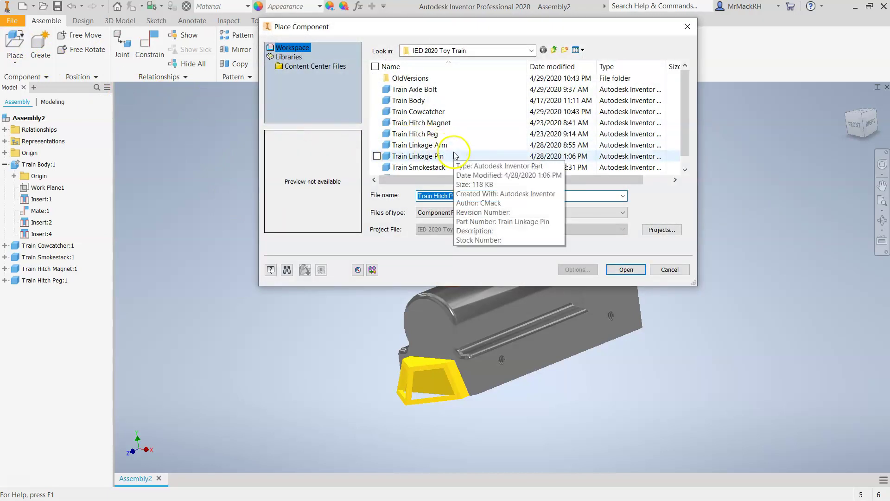
{"action": "scroll", "coordinate": [452, 116], "scroll_direction": "down", "scroll_amount": 1}
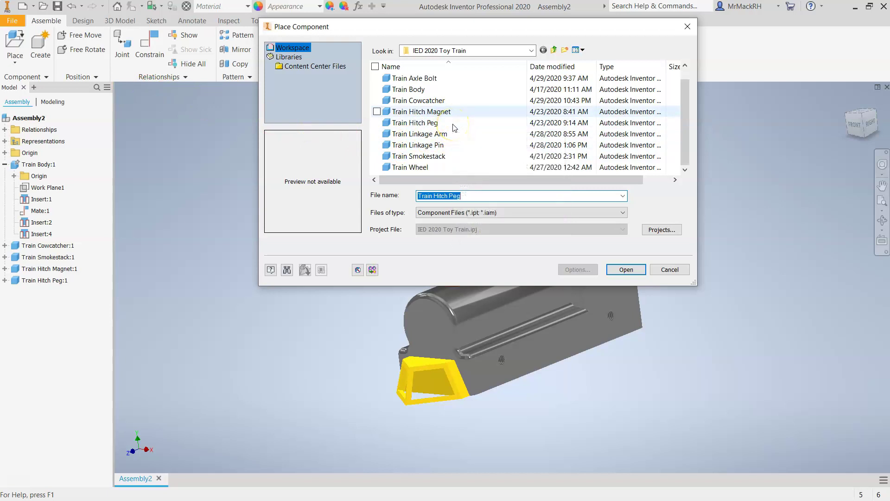
{"action": "left_click", "coordinate": [448, 168]}
{"action": "left_click", "coordinate": [621, 269]}
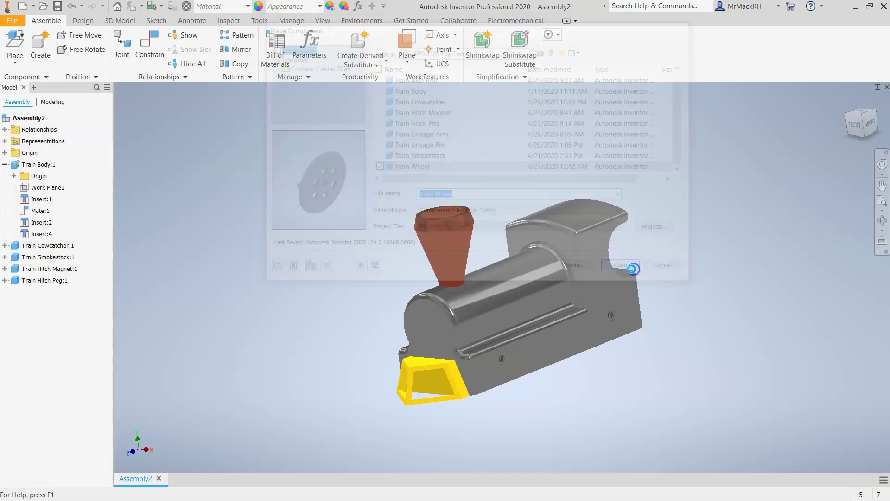
{"action": "scroll", "coordinate": [242, 239], "scroll_direction": "down", "scroll_amount": 2}
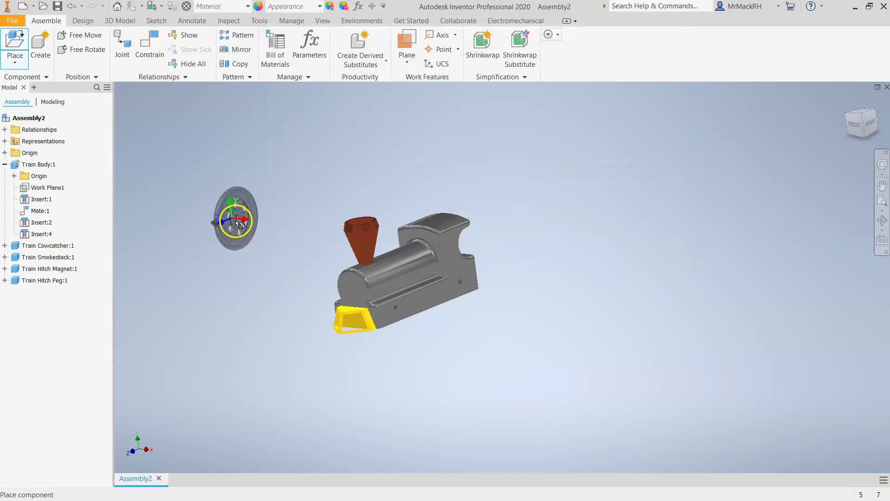
{"action": "left_click", "coordinate": [227, 212]}
{"action": "left_click", "coordinate": [295, 167]}
{"action": "left_click", "coordinate": [385, 148]}
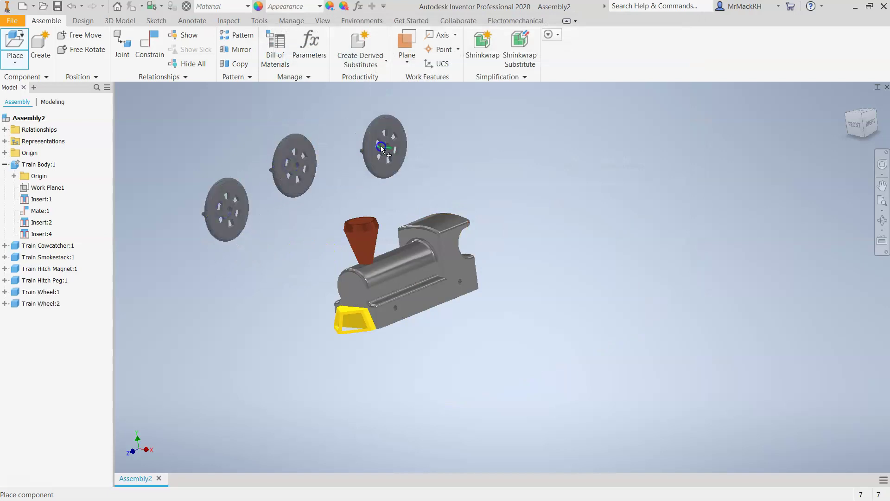
{"action": "left_click", "coordinate": [508, 160]}
{"action": "right_click", "coordinate": [506, 159]}
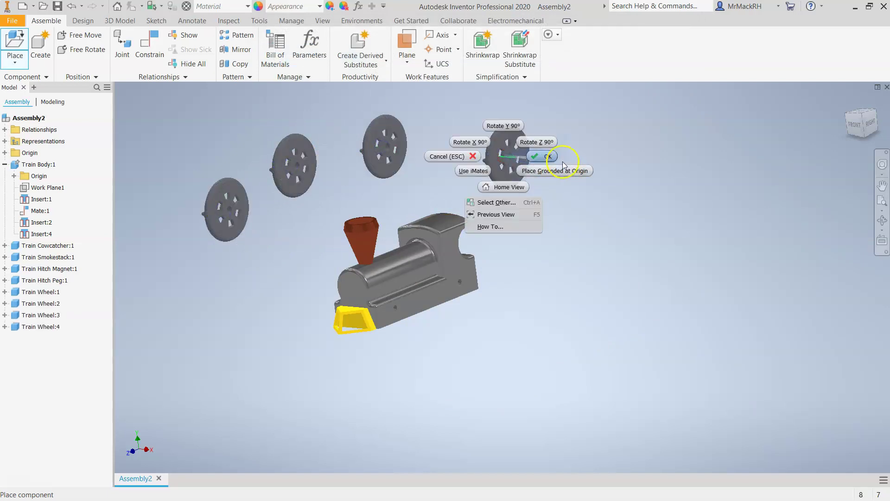
{"action": "left_click", "coordinate": [544, 164]}
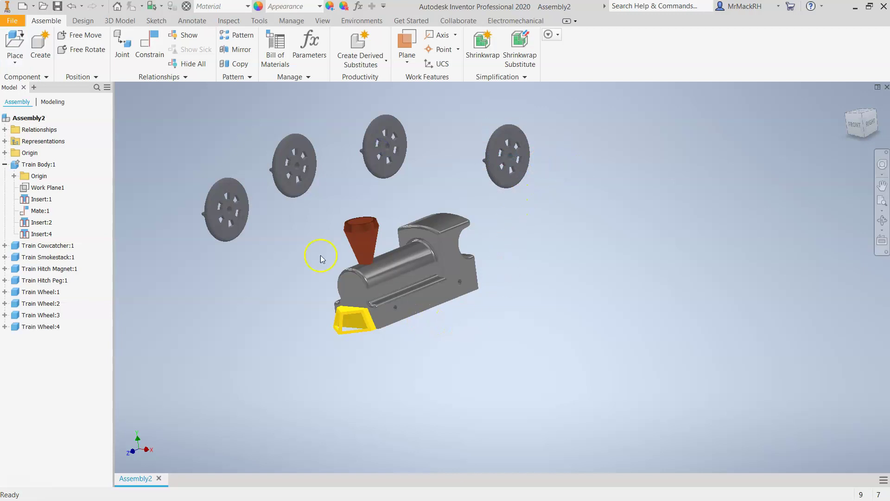
Place four Train Axle Bolt components in the open space below the train and finish placement
{"action": "right_click", "coordinate": [166, 143]}
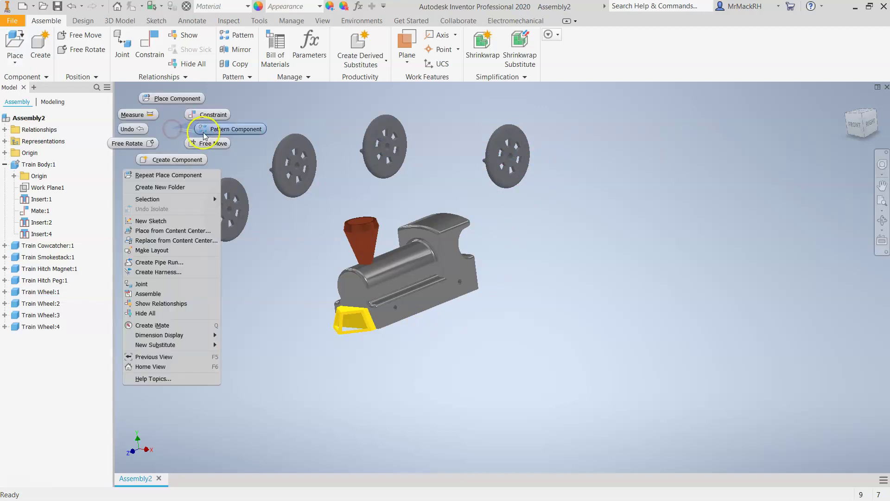
{"action": "left_click", "coordinate": [17, 41]}
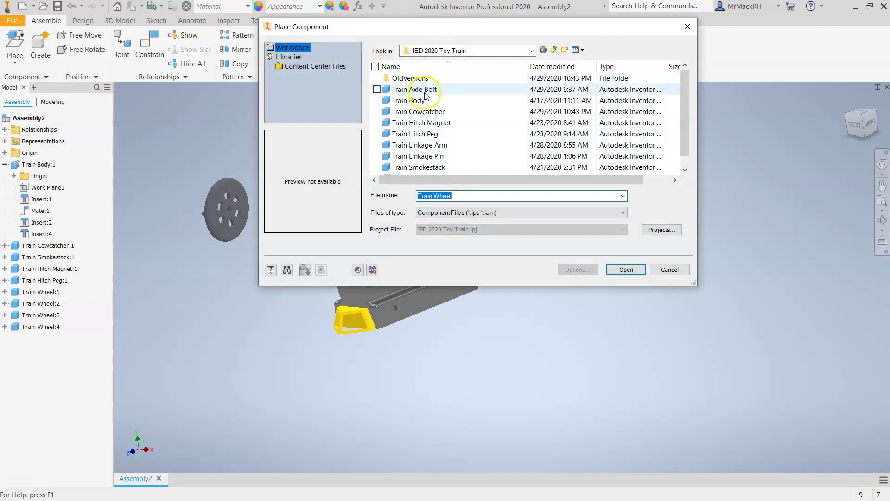
{"action": "left_click", "coordinate": [424, 91]}
{"action": "left_click", "coordinate": [614, 273]}
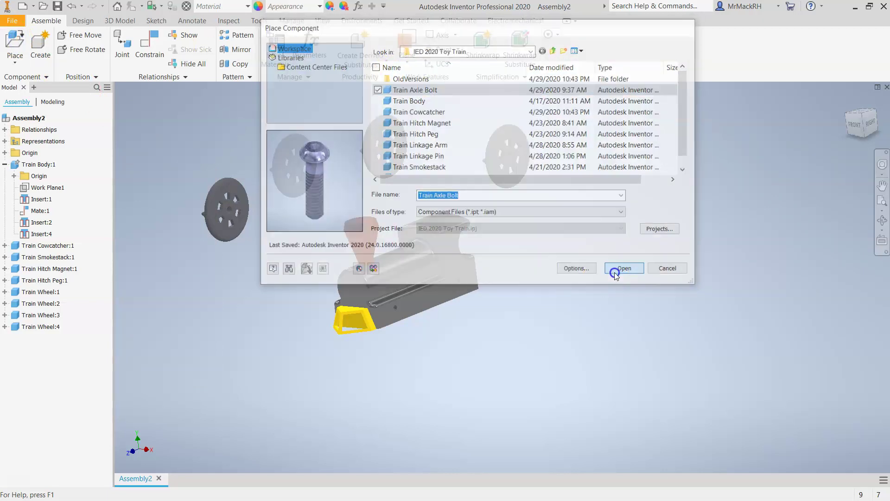
{"action": "left_click", "coordinate": [324, 398]}
{"action": "left_click", "coordinate": [404, 390]}
{"action": "left_click", "coordinate": [462, 382]}
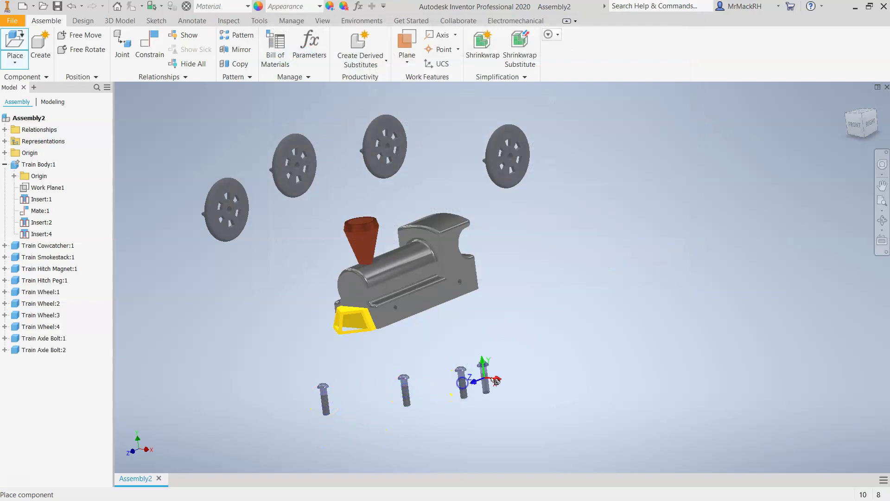
{"action": "left_click", "coordinate": [540, 378]}
{"action": "right_click", "coordinate": [540, 378]}
{"action": "left_click", "coordinate": [559, 378]}
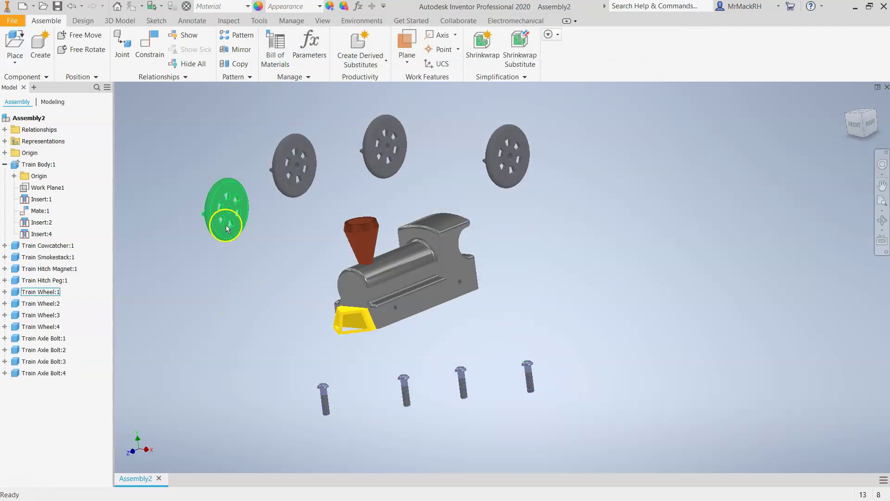
Start an Insert constraint and pick the circular edge under the head of the axle bolt nearest the train body
{"action": "left_click", "coordinate": [849, 120]}
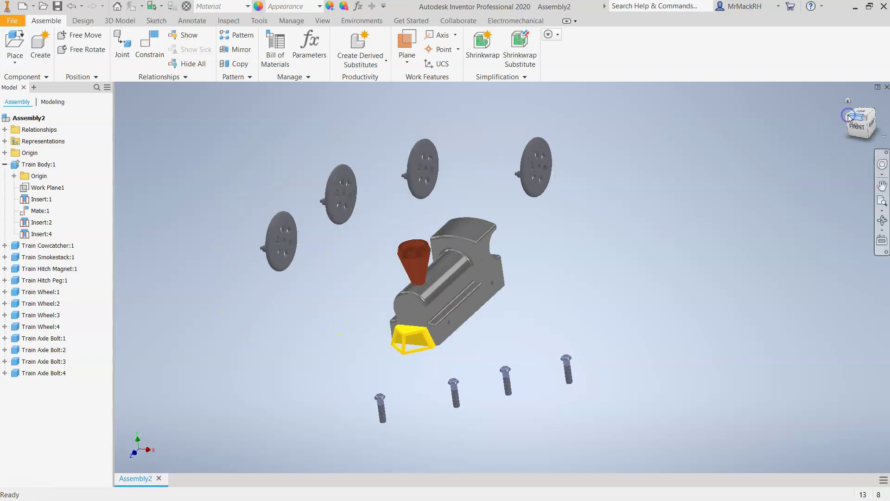
{"action": "left_click", "coordinate": [851, 125]}
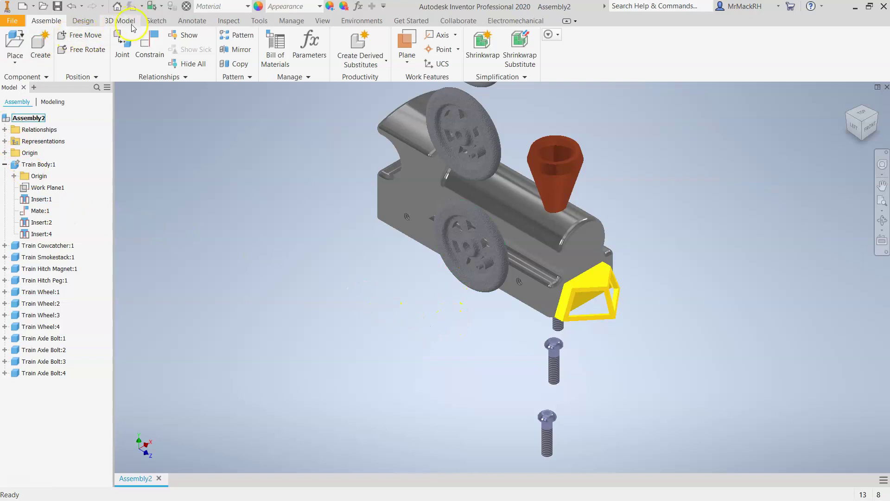
{"action": "left_click", "coordinate": [149, 44]}
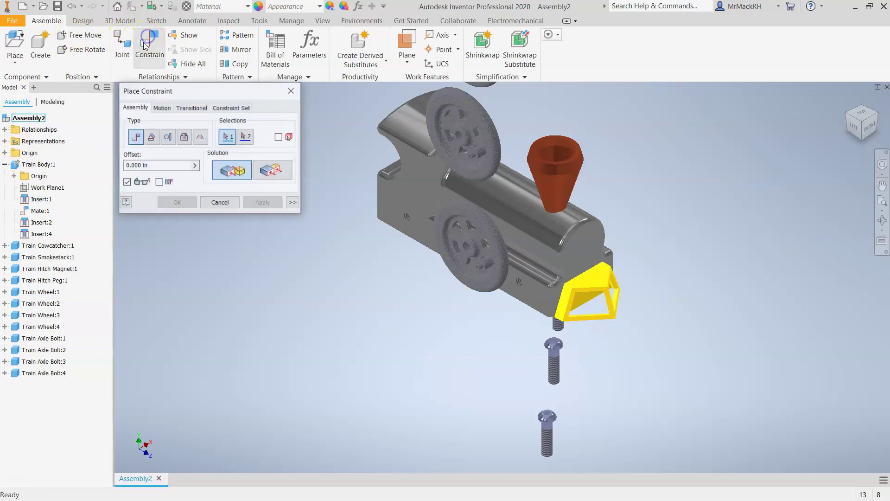
{"action": "left_click", "coordinate": [178, 138]}
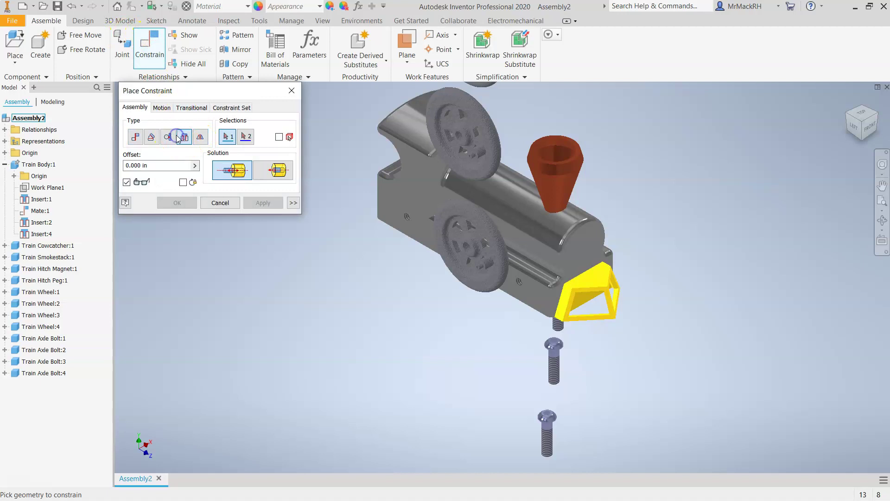
{"action": "left_click", "coordinate": [862, 138]}
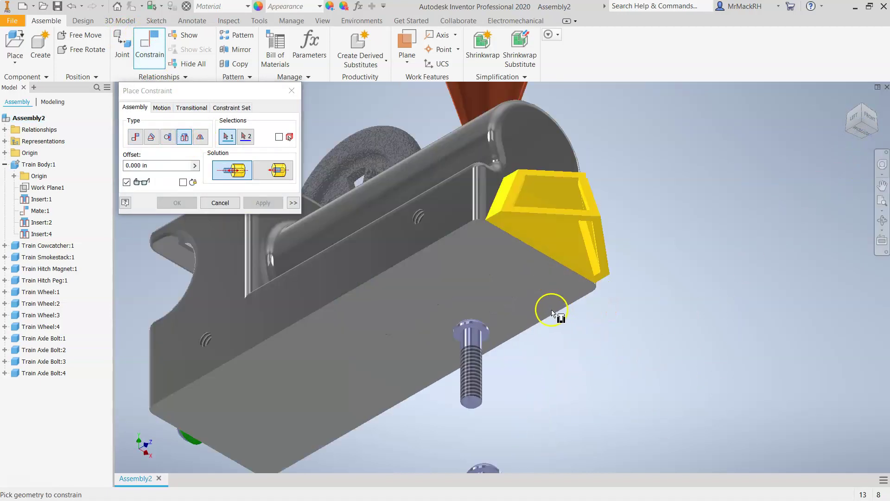
{"action": "scroll", "coordinate": [453, 334], "scroll_direction": "up", "scroll_amount": 4}
{"action": "left_click", "coordinate": [485, 319]}
Pick the circular edge of a loose wheel's center hole and apply the Insert constraint to seat the axle bolt
{"action": "scroll", "coordinate": [491, 317], "scroll_direction": "down", "scroll_amount": 5}
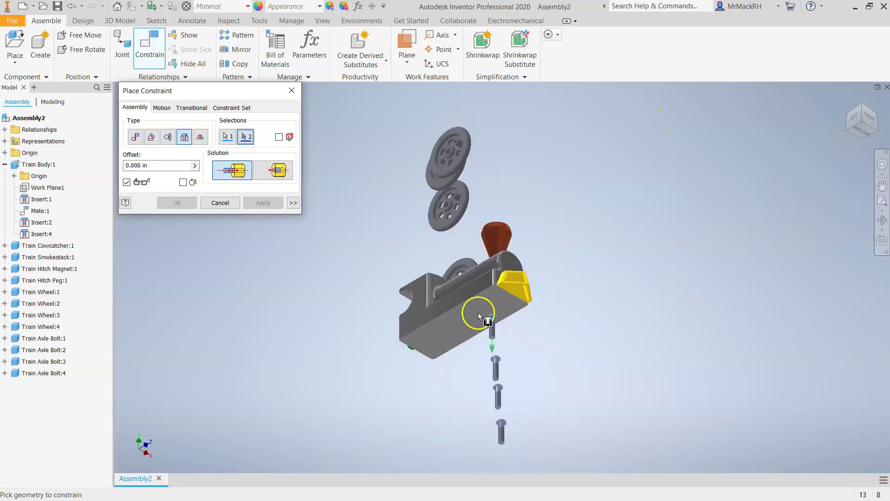
{"action": "scroll", "coordinate": [449, 205], "scroll_direction": "up", "scroll_amount": 6}
{"action": "left_click", "coordinate": [456, 183]}
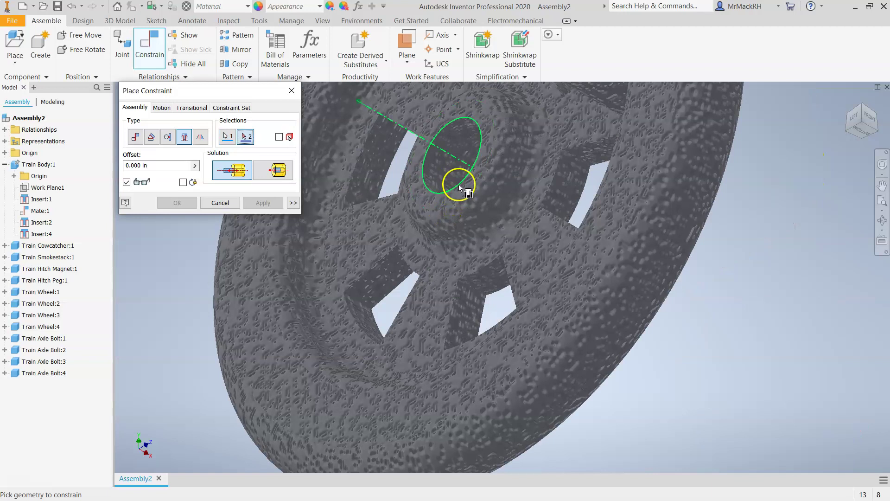
{"action": "scroll", "coordinate": [458, 184], "scroll_direction": "down", "scroll_amount": 5}
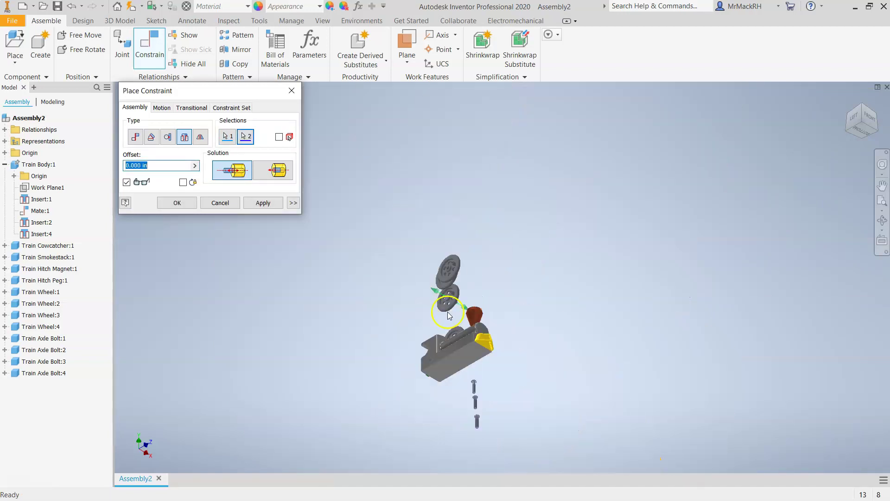
{"action": "left_click", "coordinate": [263, 202]}
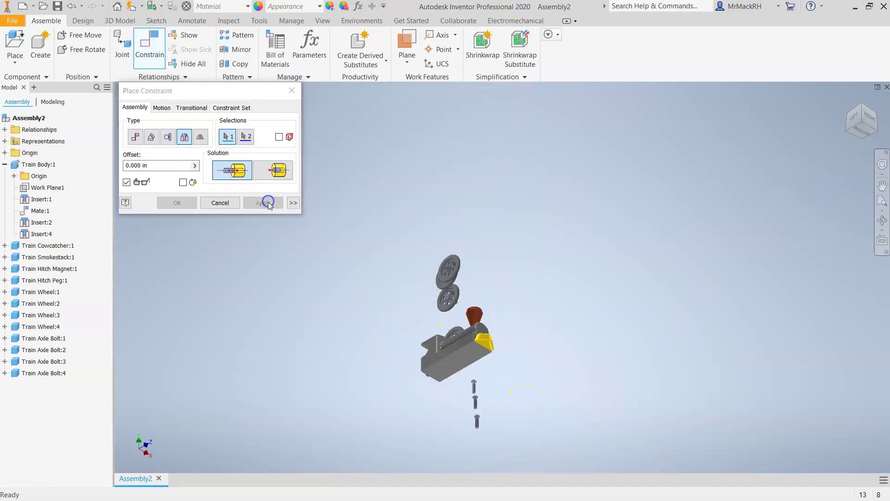
Insert-constrain a second axle bolt, from the circular edge under its head, into the center hole of another loose wheel
{"action": "scroll", "coordinate": [473, 394], "scroll_direction": "up", "scroll_amount": 6}
{"action": "scroll", "coordinate": [490, 319], "scroll_direction": "up", "scroll_amount": 3}
{"action": "left_click", "coordinate": [497, 299]}
{"action": "scroll", "coordinate": [408, 297], "scroll_direction": "down", "scroll_amount": 5}
{"action": "scroll", "coordinate": [390, 232], "scroll_direction": "up", "scroll_amount": 6}
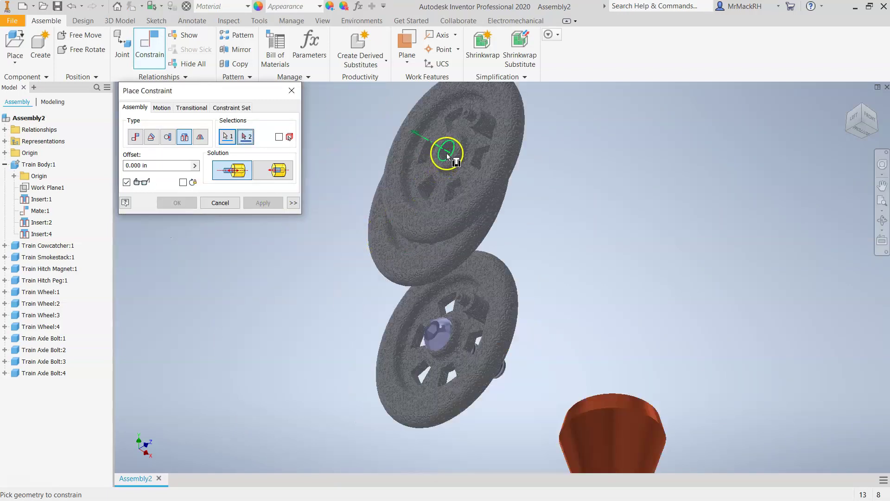
{"action": "left_click", "coordinate": [448, 156]}
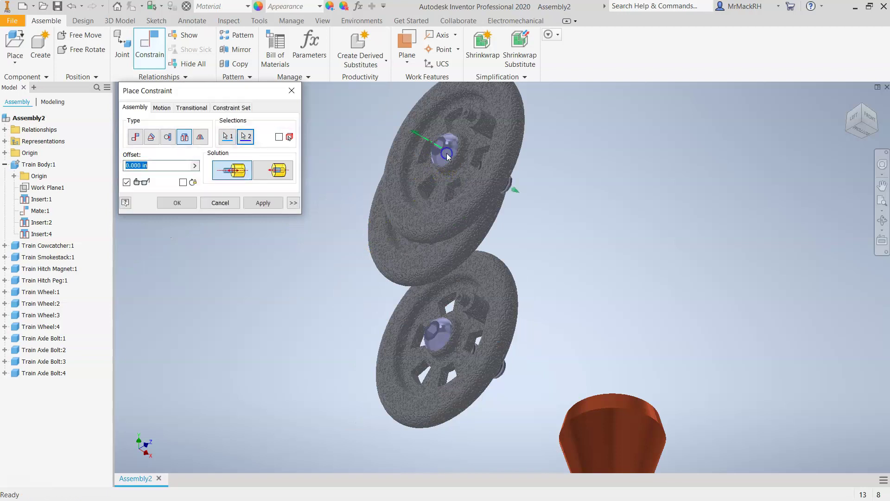
{"action": "left_click", "coordinate": [261, 204]}
Insert-constrain a third axle bolt, from the edge under its head, into the center hole of the loose wheel behind the smokestack
{"action": "scroll", "coordinate": [647, 395], "scroll_direction": "down", "scroll_amount": 5}
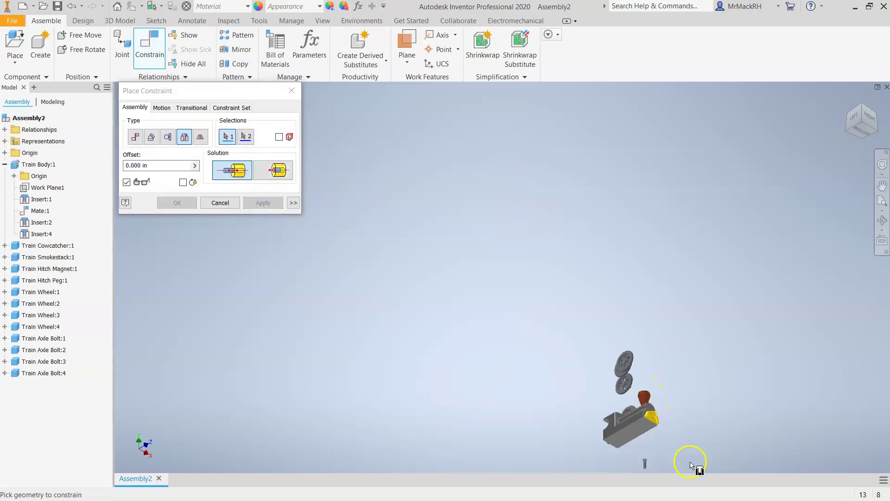
{"action": "scroll", "coordinate": [567, 384], "scroll_direction": "up", "scroll_amount": 8}
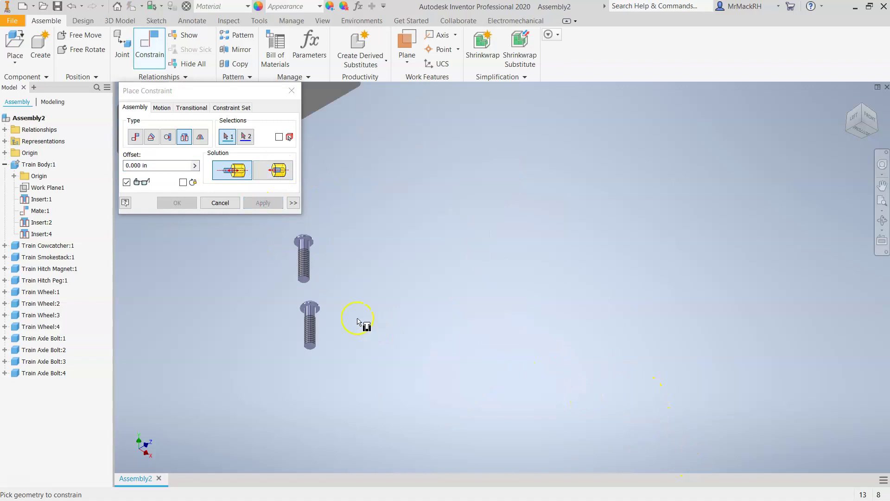
{"action": "scroll", "coordinate": [268, 322], "scroll_direction": "up", "scroll_amount": 4}
{"action": "left_click", "coordinate": [424, 268]}
{"action": "scroll", "coordinate": [370, 292], "scroll_direction": "down", "scroll_amount": 5}
{"action": "scroll", "coordinate": [342, 240], "scroll_direction": "up", "scroll_amount": 6}
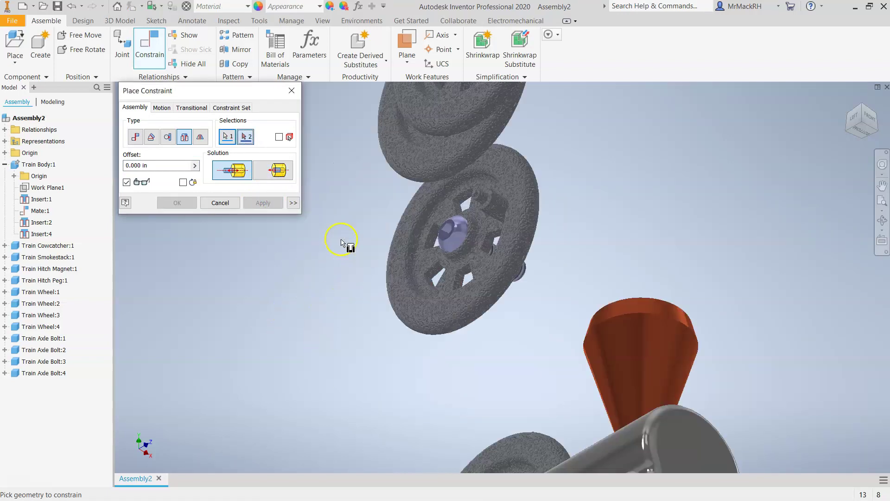
{"action": "left_click", "coordinate": [864, 115]}
{"action": "scroll", "coordinate": [433, 326], "scroll_direction": "up", "scroll_amount": 3}
{"action": "scroll", "coordinate": [433, 325], "scroll_direction": "up", "scroll_amount": 3}
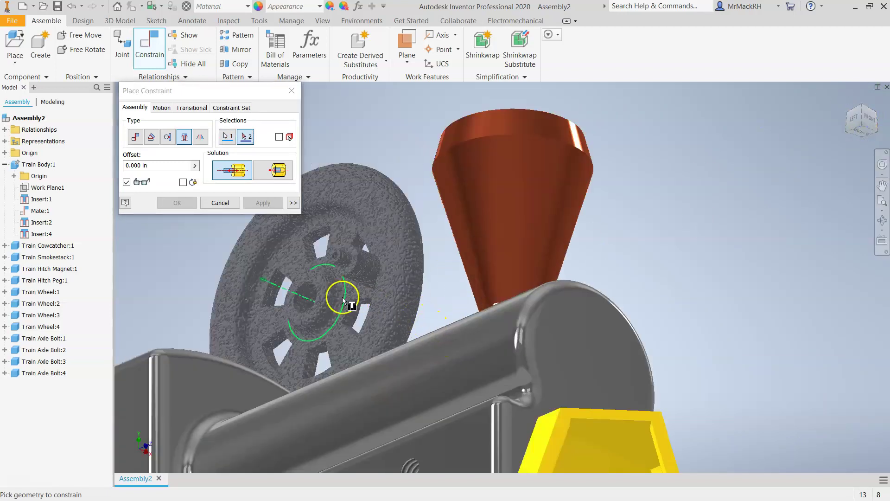
{"action": "left_click", "coordinate": [303, 294]}
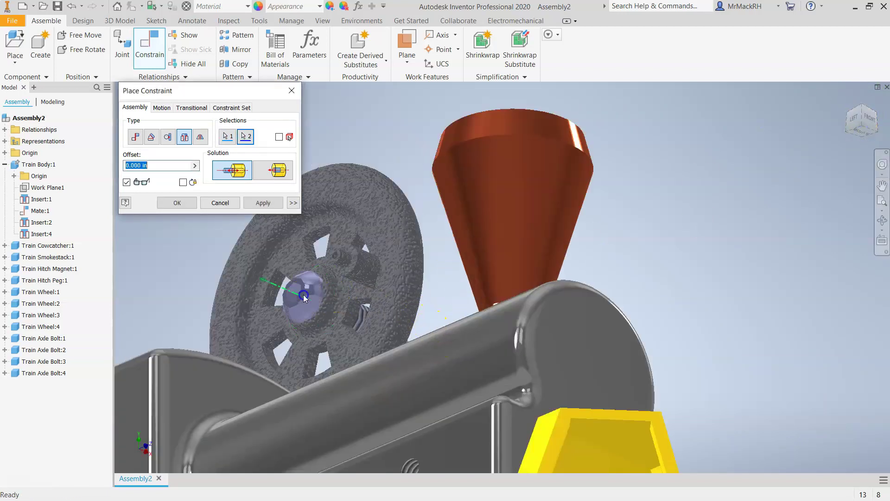
{"action": "left_click", "coordinate": [263, 202]}
Insert-constrain the last loose axle bolt, from the edge under its head, into the center hole of the remaining empty wheel
{"action": "scroll", "coordinate": [346, 217], "scroll_direction": "down", "scroll_amount": 10}
{"action": "scroll", "coordinate": [572, 338], "scroll_direction": "up", "scroll_amount": 5}
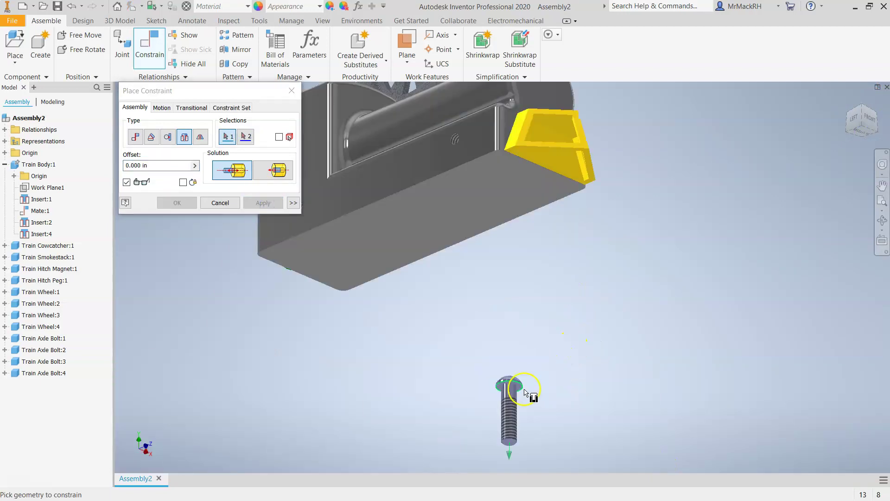
{"action": "scroll", "coordinate": [511, 383], "scroll_direction": "up", "scroll_amount": 4}
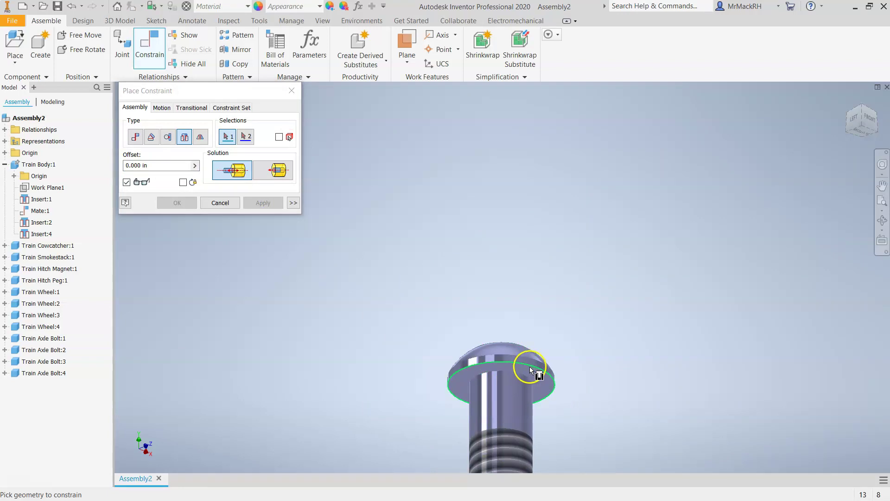
{"action": "left_click", "coordinate": [525, 374]}
{"action": "scroll", "coordinate": [525, 375], "scroll_direction": "down", "scroll_amount": 6}
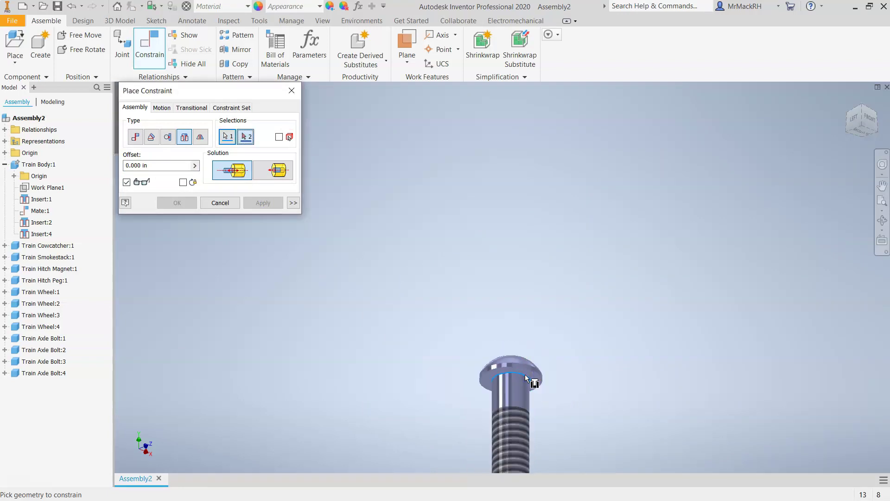
{"action": "scroll", "coordinate": [538, 285], "scroll_direction": "up", "scroll_amount": 3}
{"action": "scroll", "coordinate": [603, 241], "scroll_direction": "down", "scroll_amount": 3}
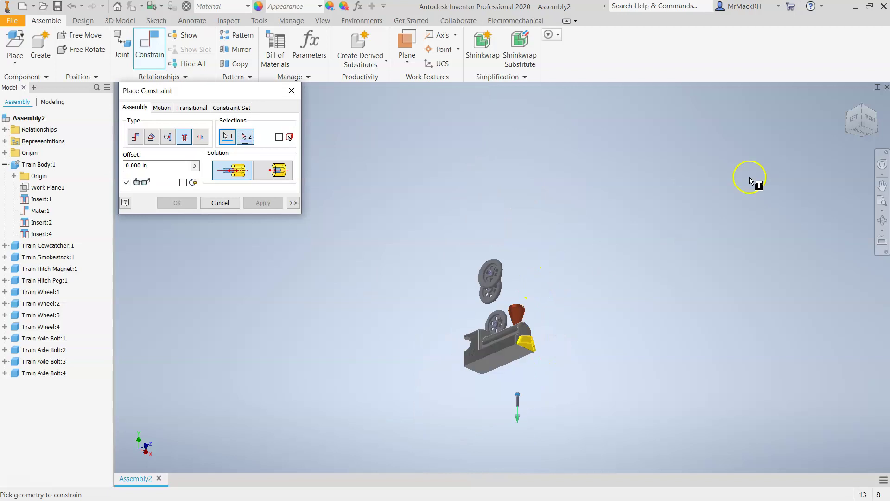
{"action": "mouse_move", "coordinate": [854, 110]}
{"action": "left_mouse_down"}
{"action": "mouse_move", "coordinate": [881, 130]}
{"action": "mouse_move", "coordinate": [862, 123]}
{"action": "left_mouse_up"}
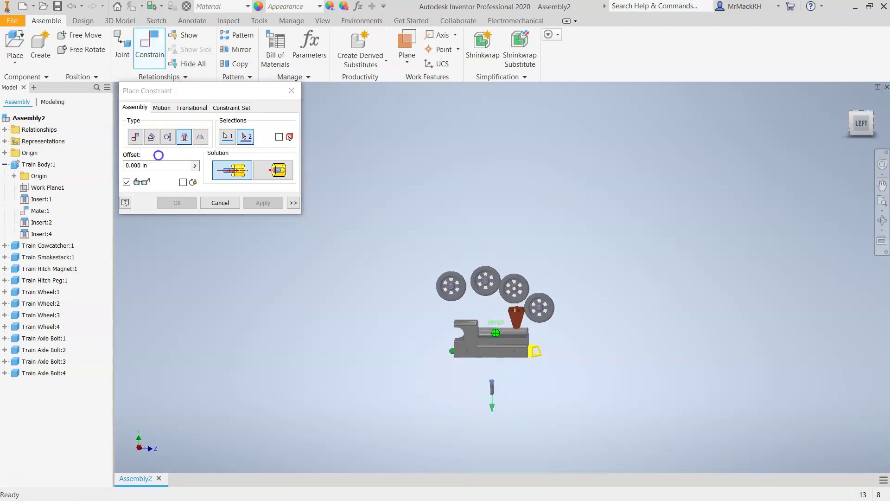
{"action": "scroll", "coordinate": [513, 302], "scroll_direction": "up", "scroll_amount": 5}
{"action": "scroll", "coordinate": [513, 330], "scroll_direction": "up", "scroll_amount": 5}
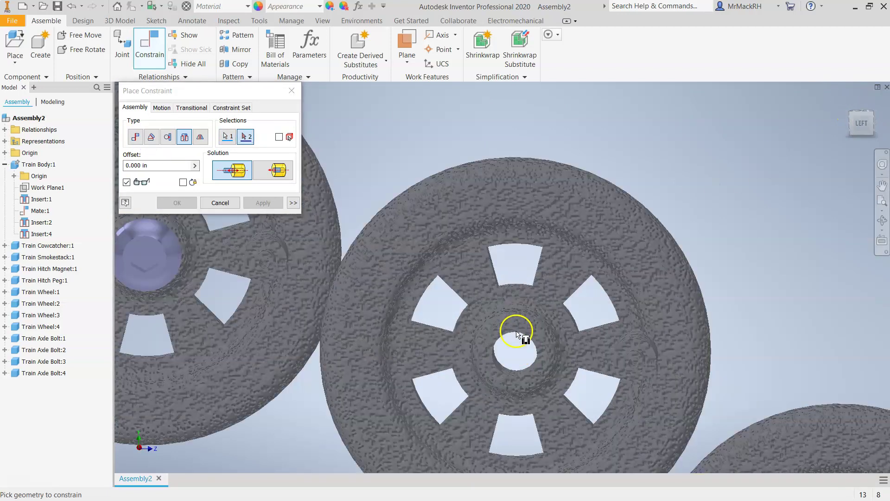
{"action": "left_click", "coordinate": [517, 336]}
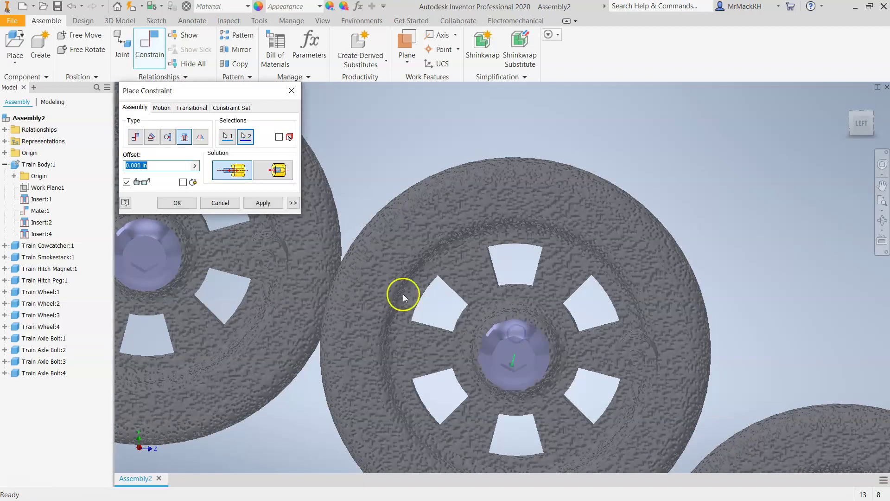
{"action": "left_click", "coordinate": [260, 204]}
Pick the circular edge of the axle hole on a wheel's inner face as the first selection of a new Insert constraint
{"action": "scroll", "coordinate": [425, 259], "scroll_direction": "down", "scroll_amount": 5}
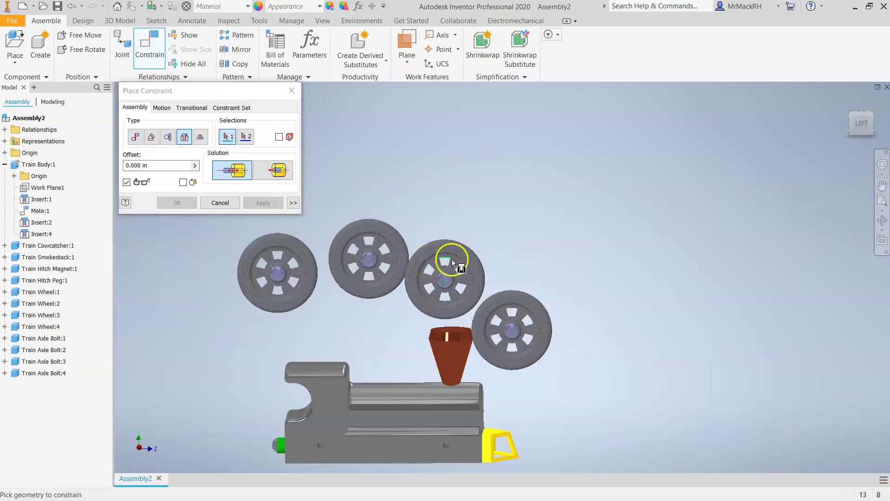
{"action": "left_click_drag", "start_coordinate": [860, 116], "coordinate": [601, 116]}
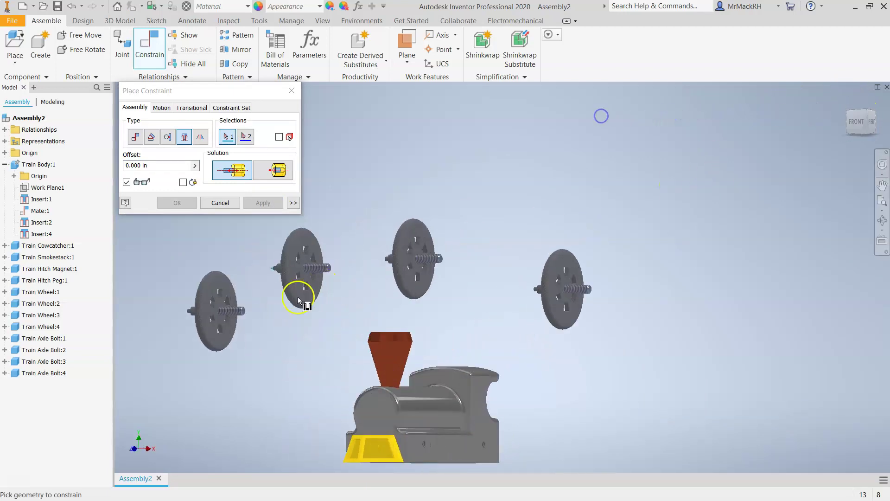
{"action": "scroll", "coordinate": [149, 288], "scroll_direction": "up", "scroll_amount": 5}
{"action": "scroll", "coordinate": [148, 288], "scroll_direction": "down", "scroll_amount": 1}
{"action": "scroll", "coordinate": [262, 332], "scroll_direction": "up", "scroll_amount": 2}
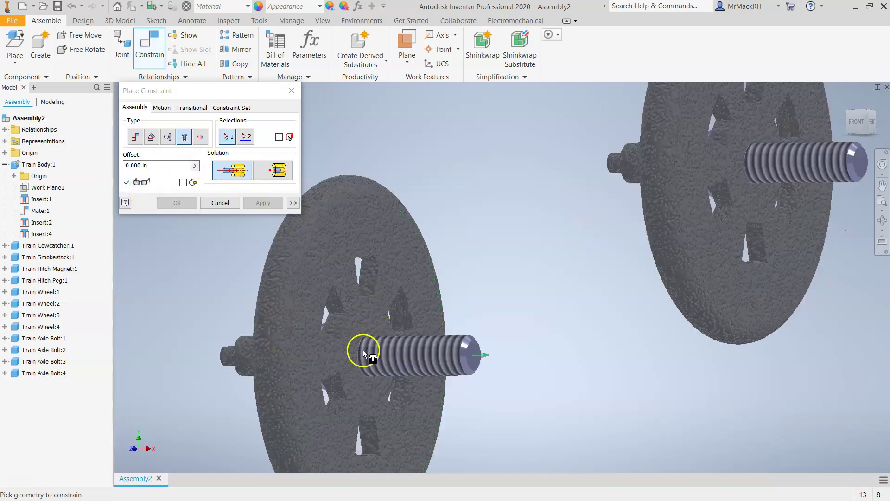
{"action": "scroll", "coordinate": [363, 350], "scroll_direction": "up", "scroll_amount": 2}
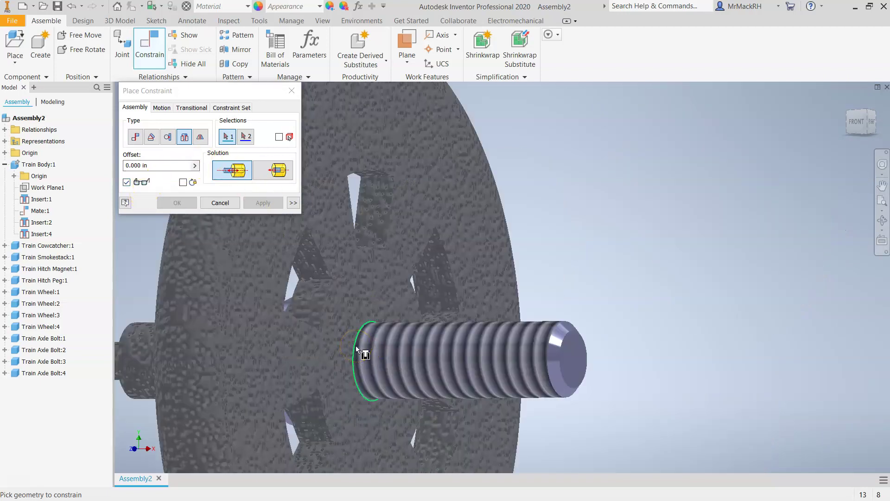
{"action": "left_click", "coordinate": [371, 360]}
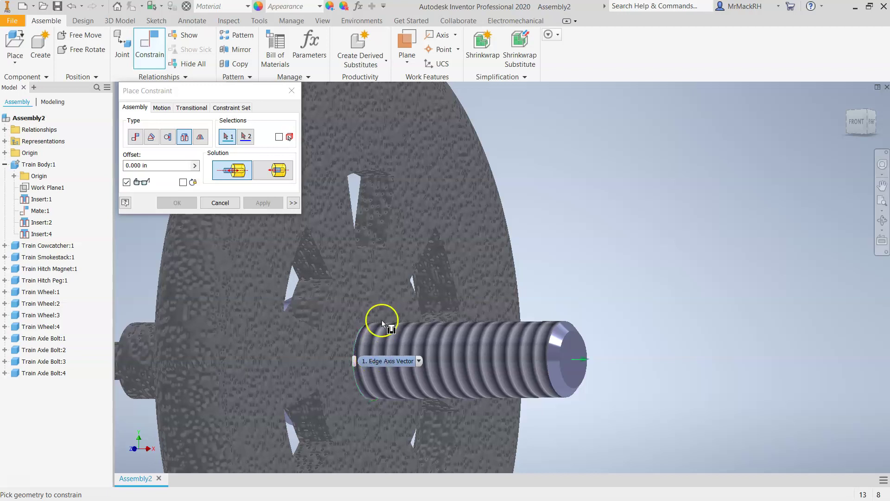
{"action": "left_click", "coordinate": [357, 330]}
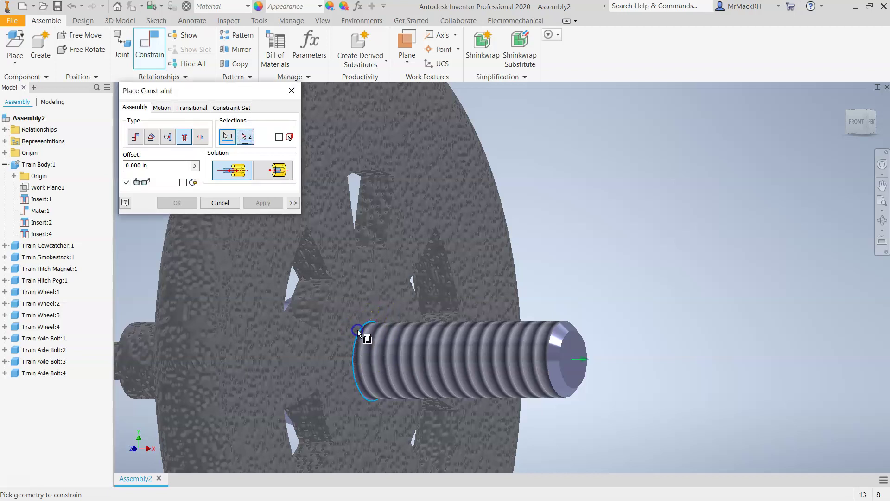
Pick the edge of the front axle hole on the train body's side and set the Insert offset to .01 in
{"action": "scroll", "coordinate": [358, 330], "scroll_direction": "down", "scroll_amount": 6}
{"action": "scroll", "coordinate": [416, 372], "scroll_direction": "up", "scroll_amount": 6}
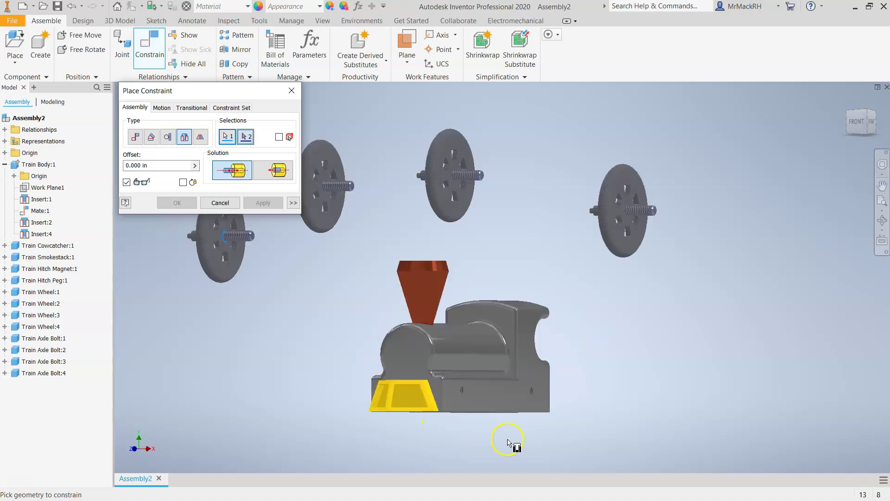
{"action": "scroll", "coordinate": [416, 372], "scroll_direction": "up", "scroll_amount": 5}
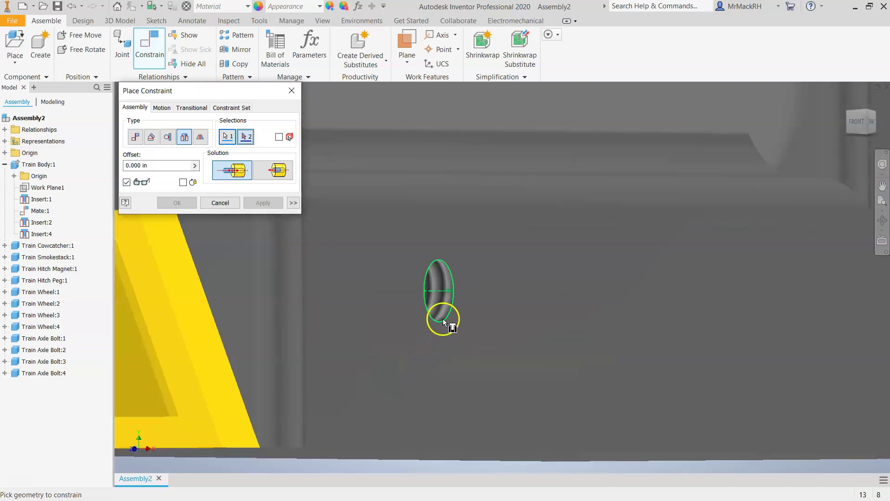
{"action": "left_click", "coordinate": [446, 315]}
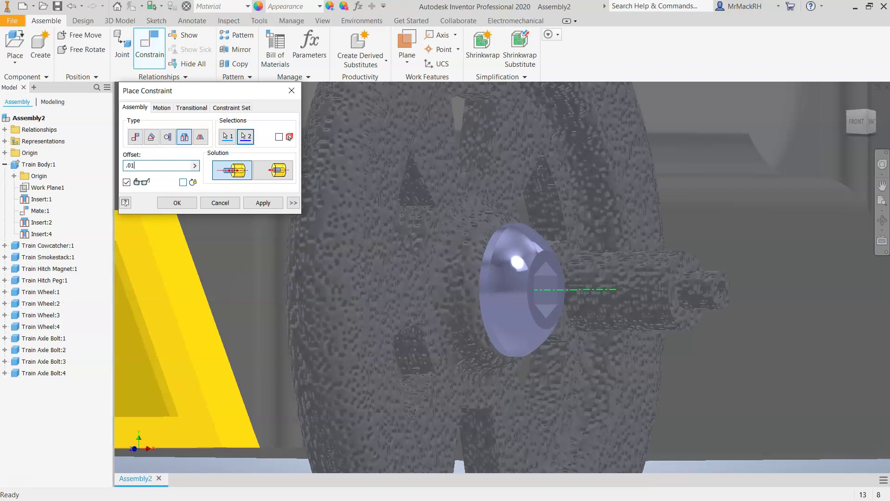
Check the gap between the wheel and the train body from the front and apply the Insert constraint
{"action": "left_click", "coordinate": [860, 122]}
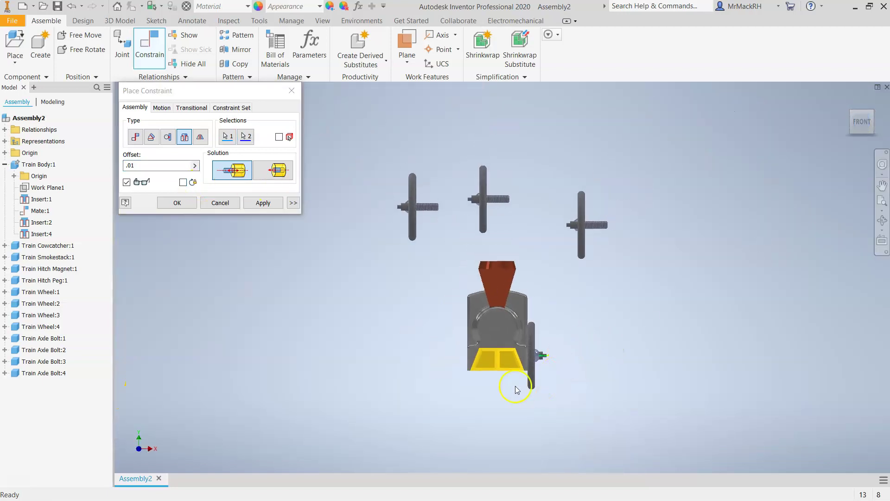
{"action": "scroll", "coordinate": [517, 389], "scroll_direction": "up", "scroll_amount": 10}
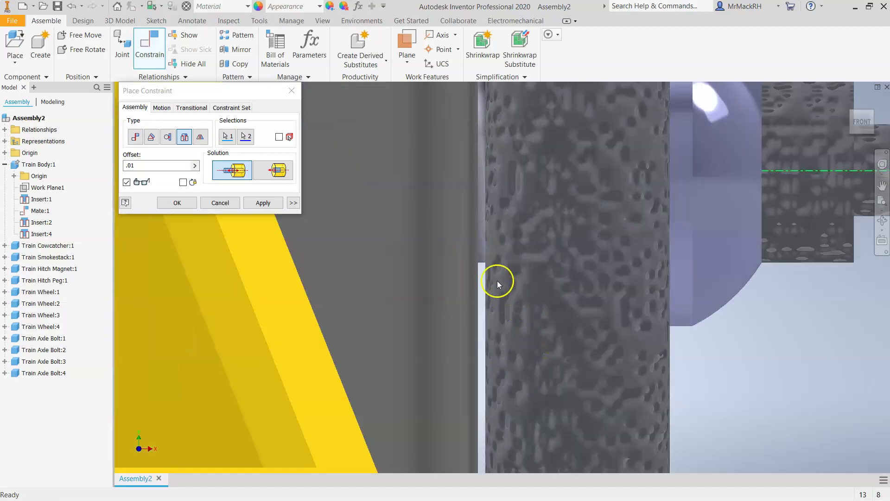
{"action": "scroll", "coordinate": [481, 266], "scroll_direction": "down", "scroll_amount": 2}
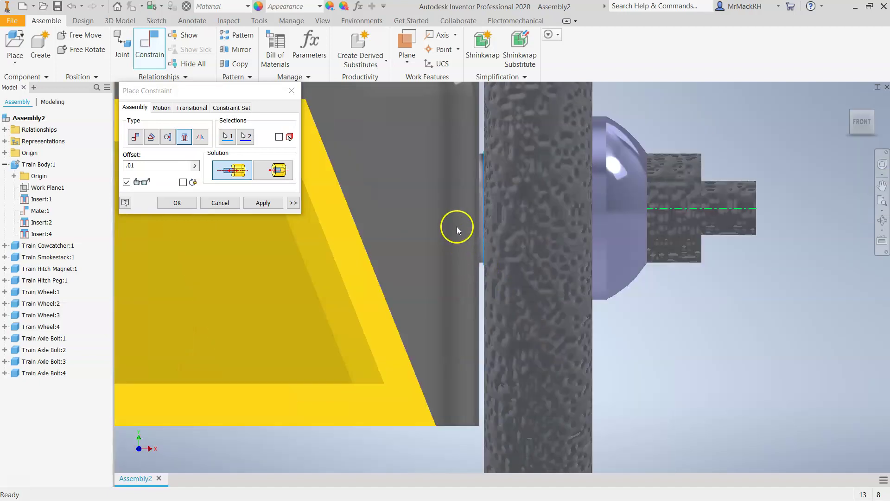
{"action": "scroll", "coordinate": [453, 286], "scroll_direction": "down", "scroll_amount": 3}
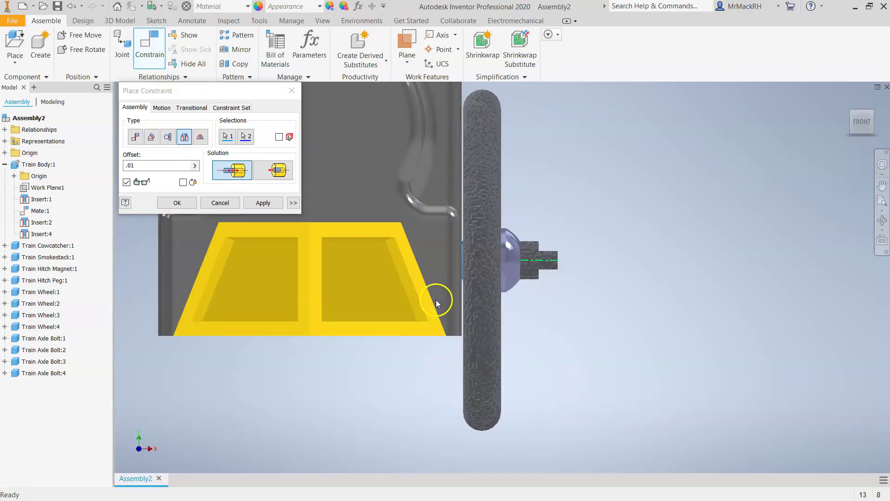
{"action": "scroll", "coordinate": [436, 303], "scroll_direction": "down", "scroll_amount": 2}
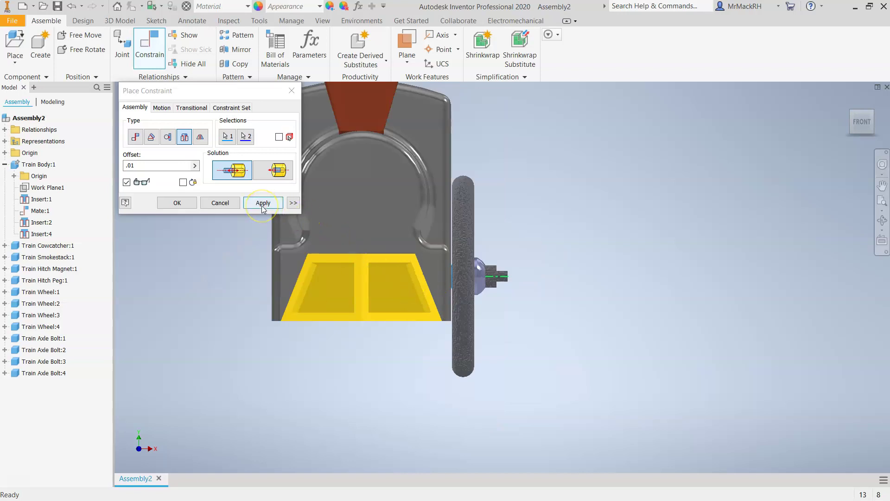
{"action": "left_click", "coordinate": [125, 168]}
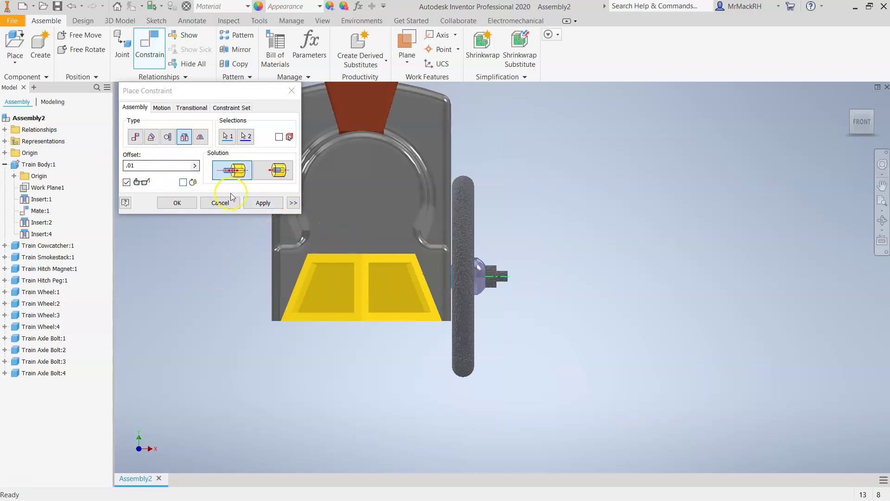
{"action": "left_click", "coordinate": [262, 203]}
{"action": "scroll", "coordinate": [594, 245], "scroll_direction": "down", "scroll_amount": 3}
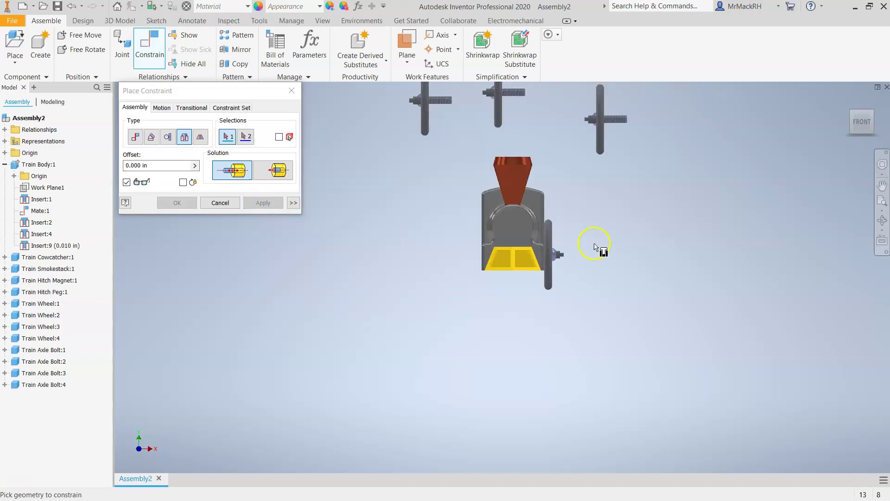
Pick the inner-face axle hole edge of another bolted wheel as the first selection for the next Insert constraint
{"action": "left_click_drag", "start_coordinate": [856, 130], "coordinate": [766, 140]}
{"action": "scroll", "coordinate": [670, 305], "scroll_direction": "up", "scroll_amount": 3}
{"action": "scroll", "coordinate": [649, 222], "scroll_direction": "down", "scroll_amount": 5}
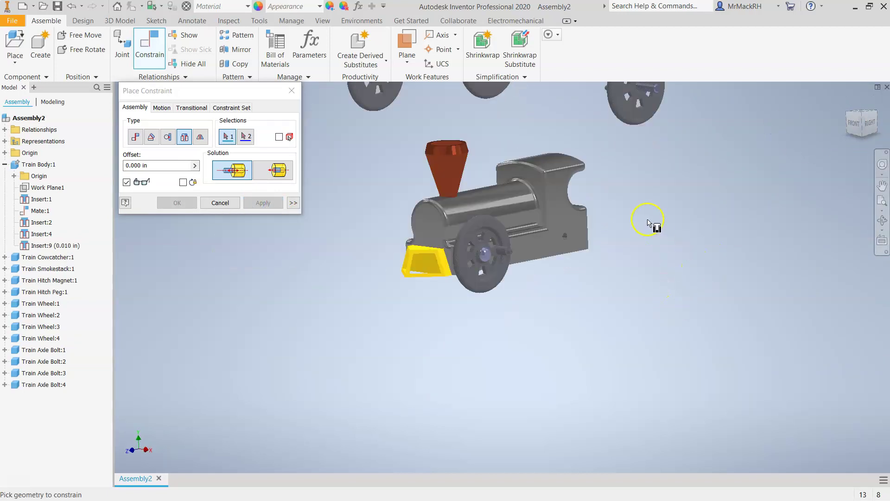
{"action": "scroll", "coordinate": [622, 201], "scroll_direction": "up", "scroll_amount": 6}
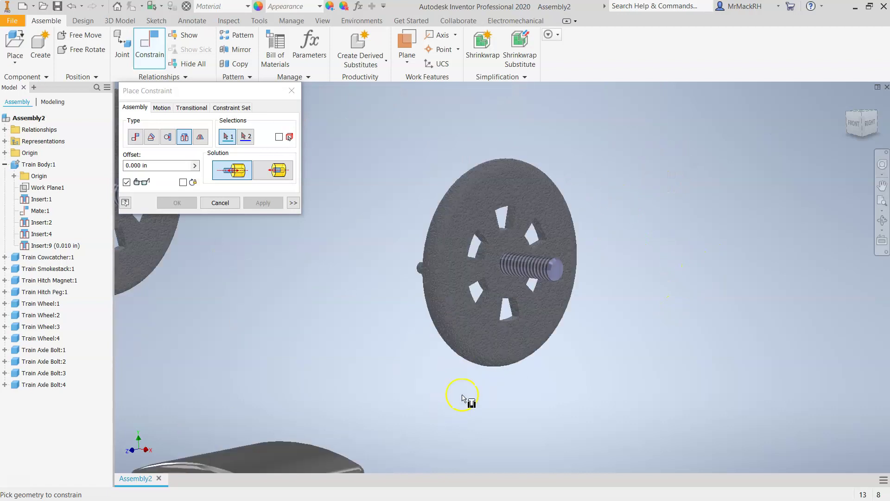
{"action": "scroll", "coordinate": [504, 270], "scroll_direction": "up", "scroll_amount": 5}
{"action": "left_click", "coordinate": [505, 270]}
Insert the selected wheel into the rear axle hole on the train body's right side with a .01 in offset and apply the constraint
{"action": "scroll", "coordinate": [477, 323], "scroll_direction": "down", "scroll_amount": 6}
{"action": "scroll", "coordinate": [433, 408], "scroll_direction": "up", "scroll_amount": 5}
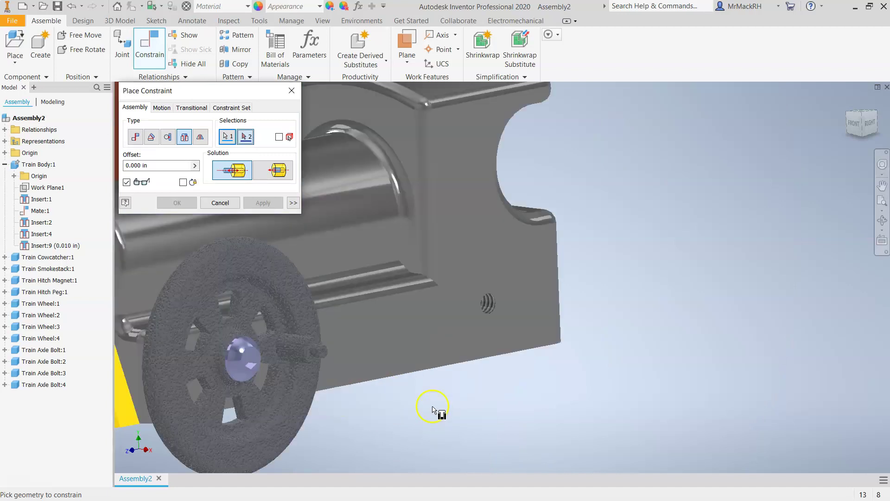
{"action": "scroll", "coordinate": [432, 408], "scroll_direction": "up", "scroll_amount": 3}
{"action": "left_click", "coordinate": [530, 226]}
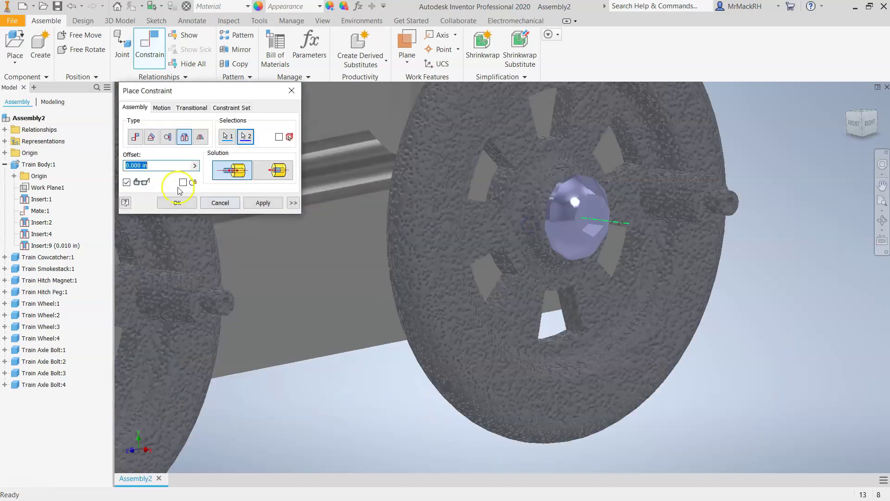
{"action": "type", "text": ".01"}
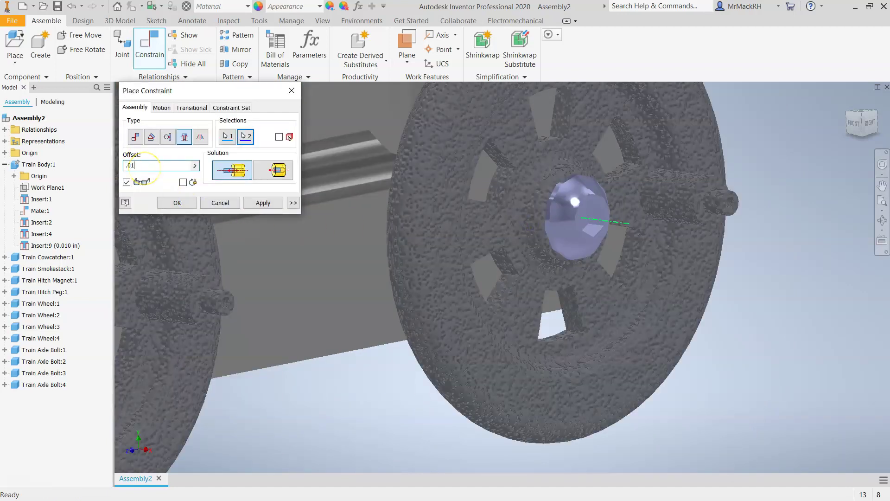
{"action": "left_click", "coordinate": [262, 203]}
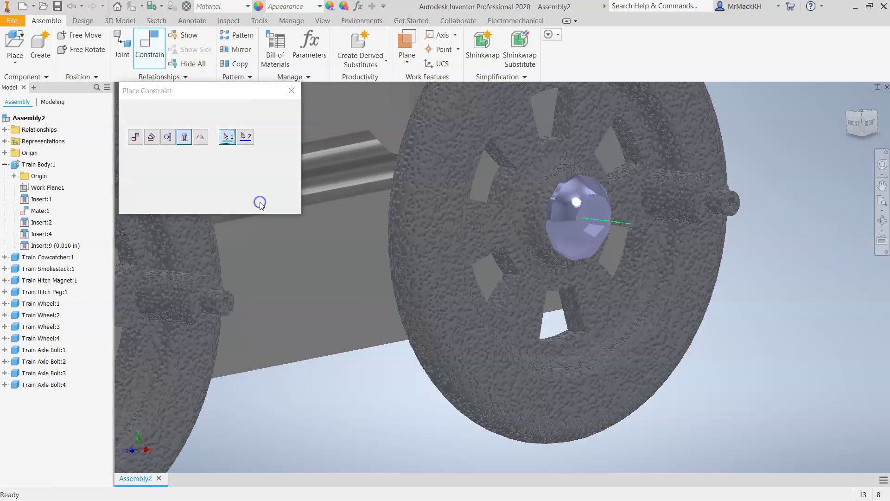
Pick the inner-face axle hole edge of a loose bolted wheel on the train's left side as the first Insert selection
{"action": "mouse_move", "coordinate": [500, 274]}
{"action": "middle_mouse_down", "text": "shift"}
{"action": "mouse_move", "coordinate": [729, 135]}
{"action": "mouse_move", "coordinate": [417, 209]}
{"action": "mouse_move", "coordinate": [551, 216]}
{"action": "middle_mouse_up", "text": "shift"}
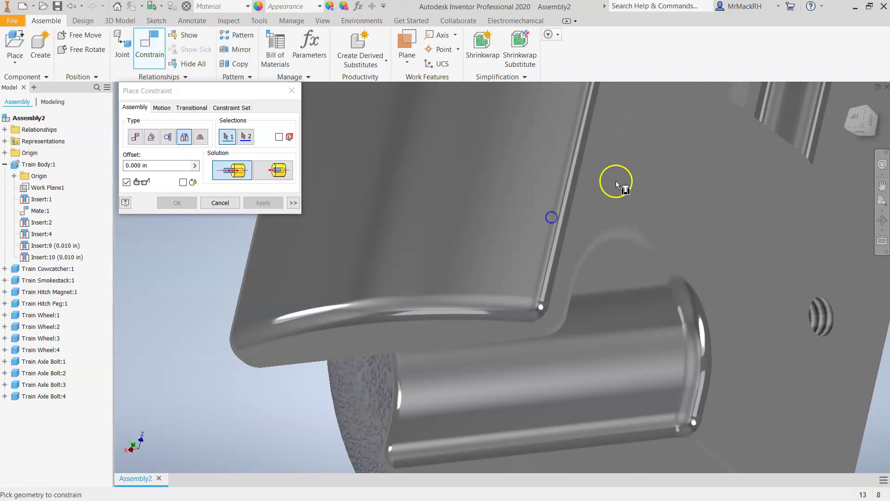
{"action": "scroll", "coordinate": [500, 170], "scroll_direction": "down", "scroll_amount": 5}
{"action": "scroll", "coordinate": [651, 333], "scroll_direction": "down", "scroll_amount": 4}
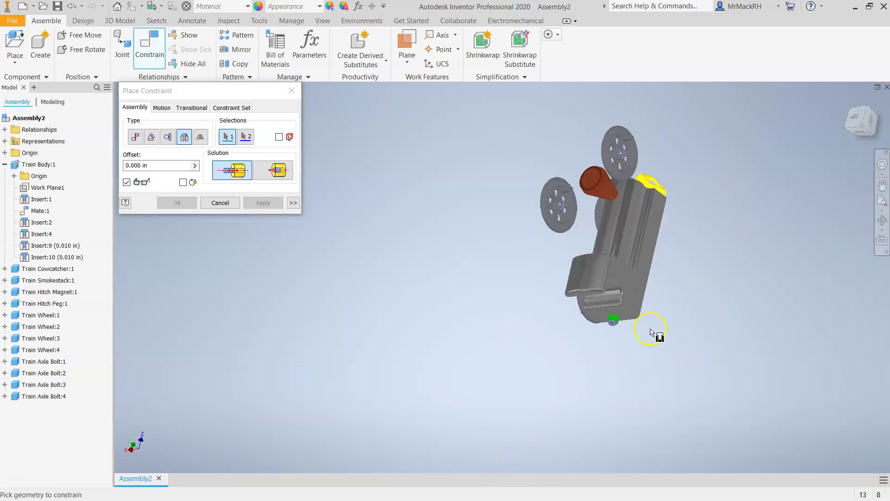
{"action": "scroll", "coordinate": [777, 188], "scroll_direction": "up", "scroll_amount": 3}
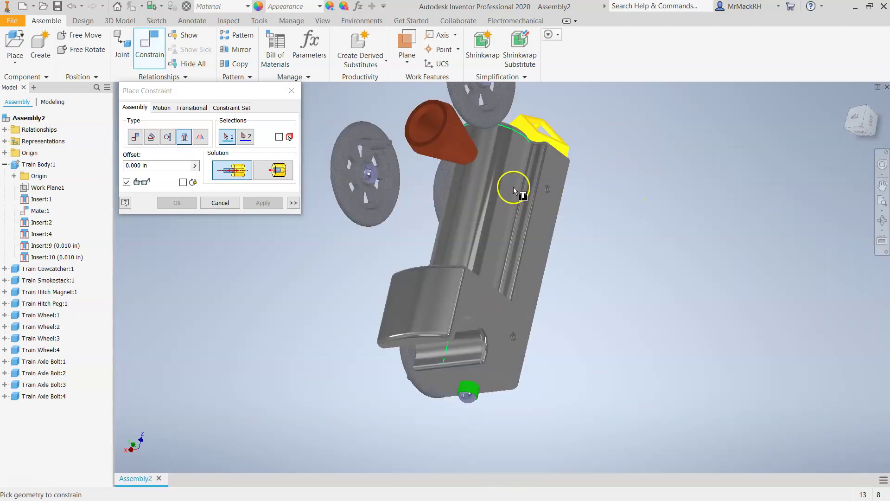
{"action": "mouse_move", "coordinate": [864, 124]}
{"action": "left_mouse_down"}
{"action": "mouse_move", "coordinate": [141, 125]}
{"action": "mouse_move", "coordinate": [874, 153]}
{"action": "mouse_move", "coordinate": [829, 186]}
{"action": "left_mouse_up"}
{"action": "scroll", "coordinate": [541, 219], "scroll_direction": "up", "scroll_amount": 3}
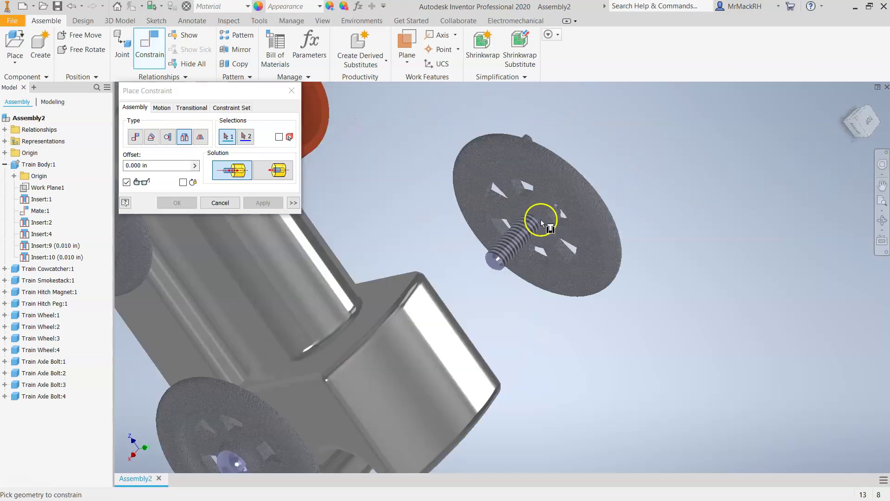
{"action": "scroll", "coordinate": [540, 219], "scroll_direction": "up", "scroll_amount": 3}
{"action": "left_click", "coordinate": [538, 225]}
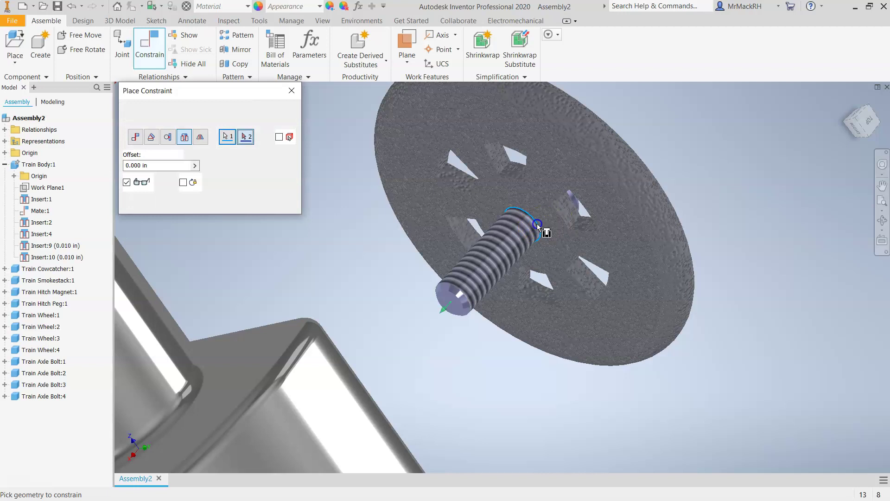
Pick the rear axle hole edge on the train body's left side, set the offset to .01 in and apply the Insert constraint
{"action": "scroll", "coordinate": [540, 224], "scroll_direction": "down", "scroll_amount": 5}
{"action": "left_click", "coordinate": [867, 124]}
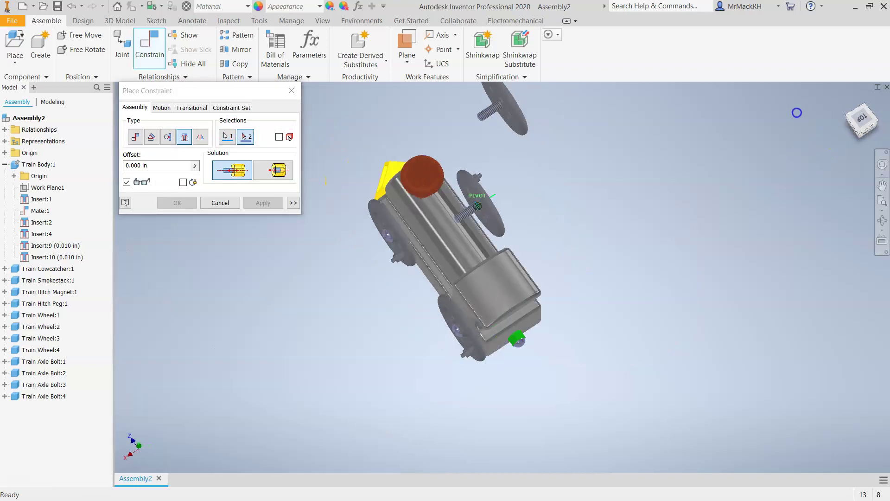
{"action": "scroll", "coordinate": [527, 274], "scroll_direction": "up", "scroll_amount": 5}
{"action": "left_click", "coordinate": [482, 292]}
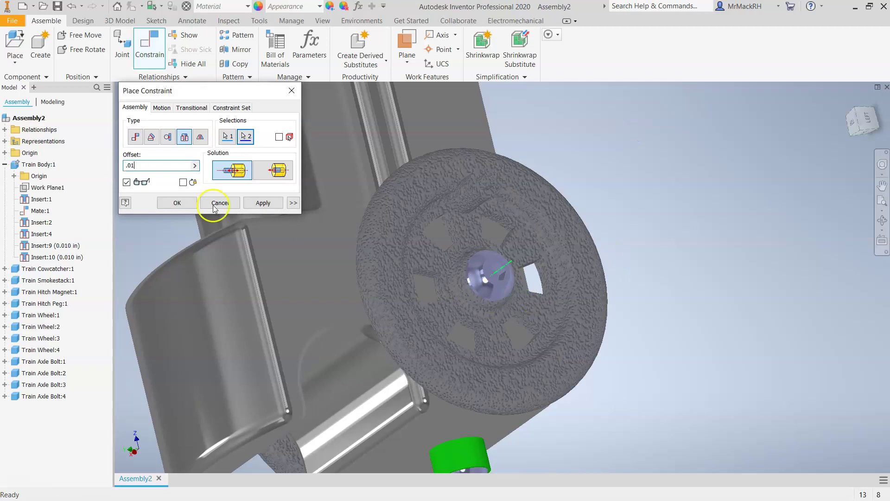
{"action": "left_click", "coordinate": [259, 202]}
Pick the inner-face axle hole edge of the last loose bolted wheel as the first selection of a new Insert constraint
{"action": "scroll", "coordinate": [341, 255], "scroll_direction": "down", "scroll_amount": 5}
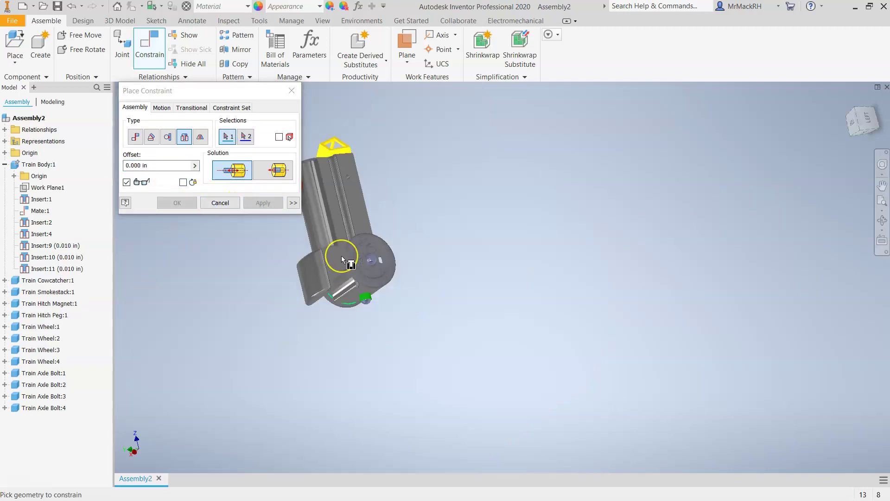
{"action": "scroll", "coordinate": [268, 253], "scroll_direction": "up", "scroll_amount": 8}
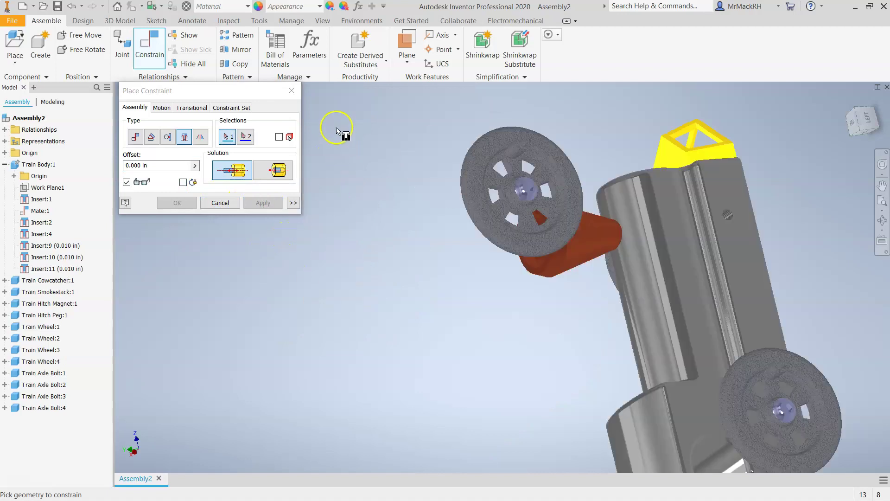
{"action": "left_click", "coordinate": [857, 116]}
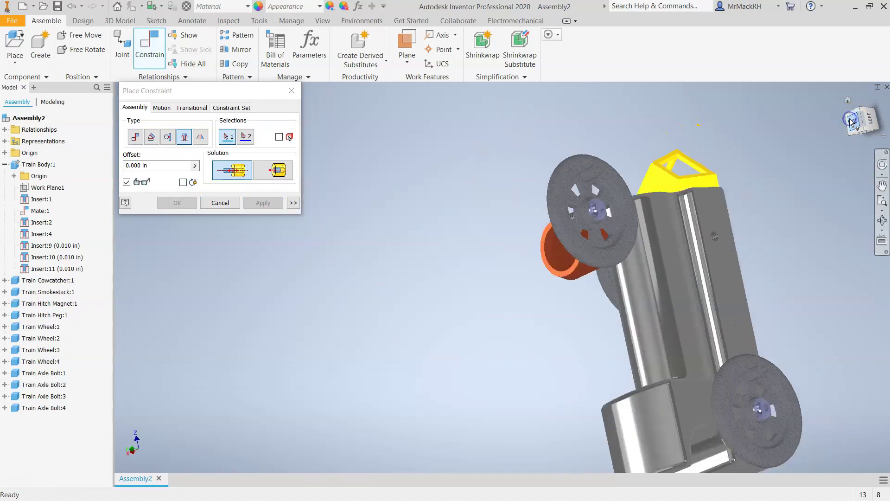
{"action": "left_click", "coordinate": [868, 114]}
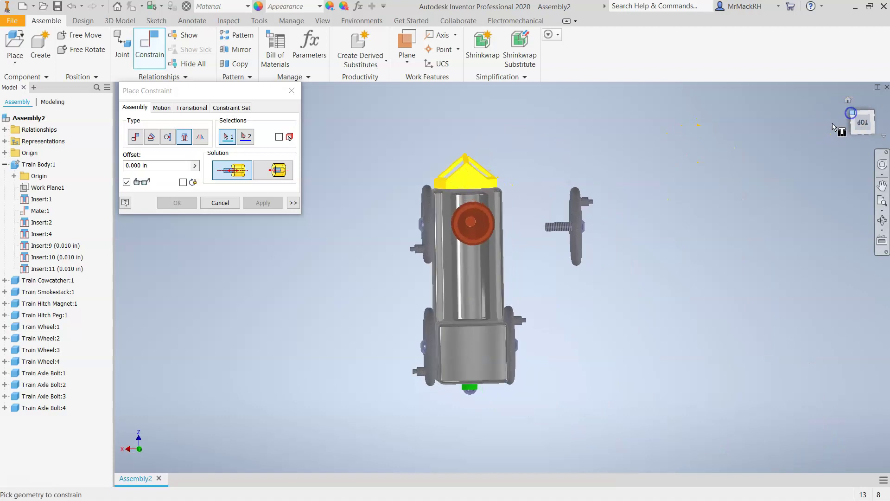
{"action": "scroll", "coordinate": [614, 249], "scroll_direction": "up", "scroll_amount": 10}
{"action": "left_click", "coordinate": [598, 236]}
Pick the front axle hole edge on the train body's left side, set the offset to .01 in and apply the Insert constraint
{"action": "scroll", "coordinate": [606, 239], "scroll_direction": "down", "scroll_amount": 10}
{"action": "left_click_drag", "start_coordinate": [864, 124], "coordinate": [672, 159]}
{"action": "scroll", "coordinate": [383, 127], "scroll_direction": "up", "scroll_amount": 5}
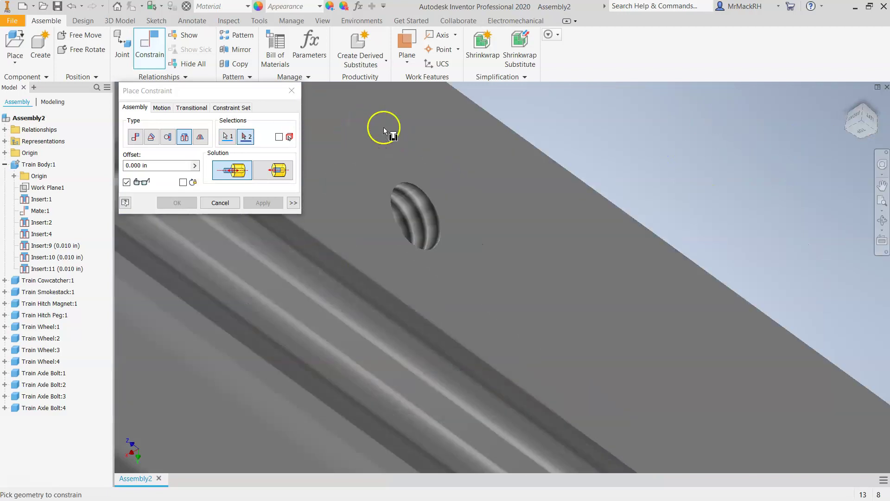
{"action": "left_click", "coordinate": [415, 199]}
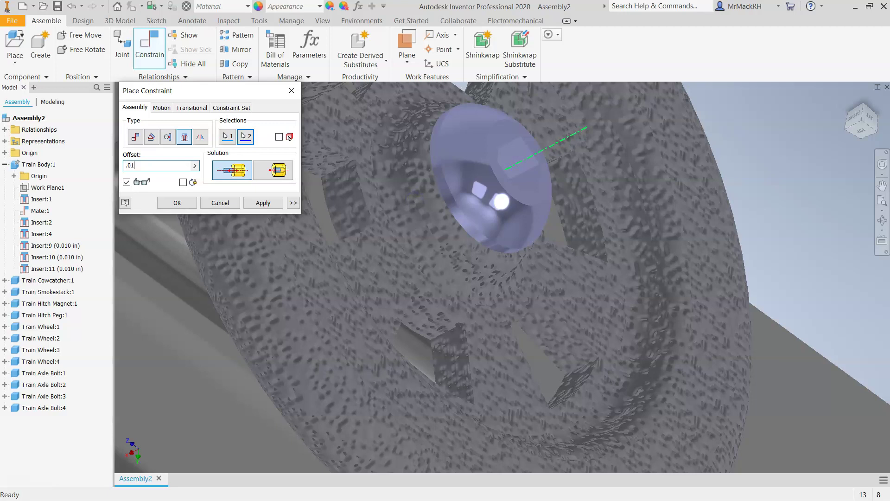
{"action": "type", "text": ".01"}
{"action": "left_click", "coordinate": [253, 202]}
Inspect the train with its four mounted wheels from above, below and the front corner
{"action": "scroll", "coordinate": [382, 238], "scroll_direction": "down", "scroll_amount": 5}
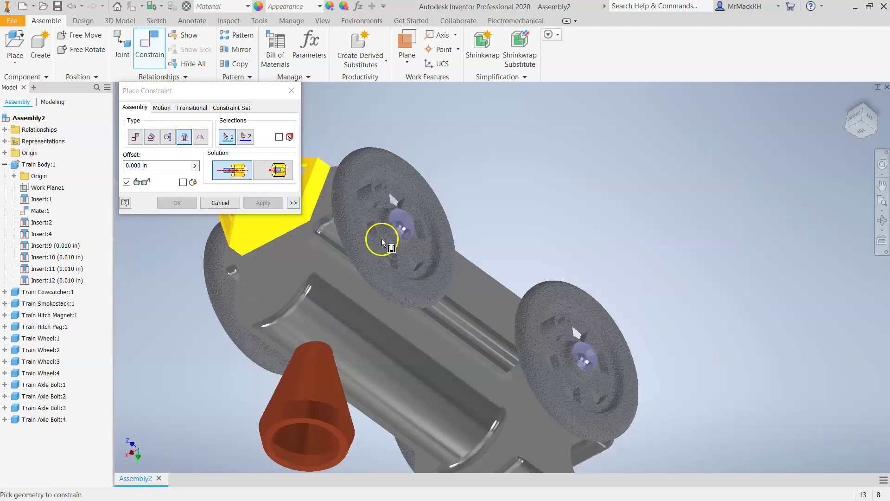
{"action": "left_click", "coordinate": [858, 132]}
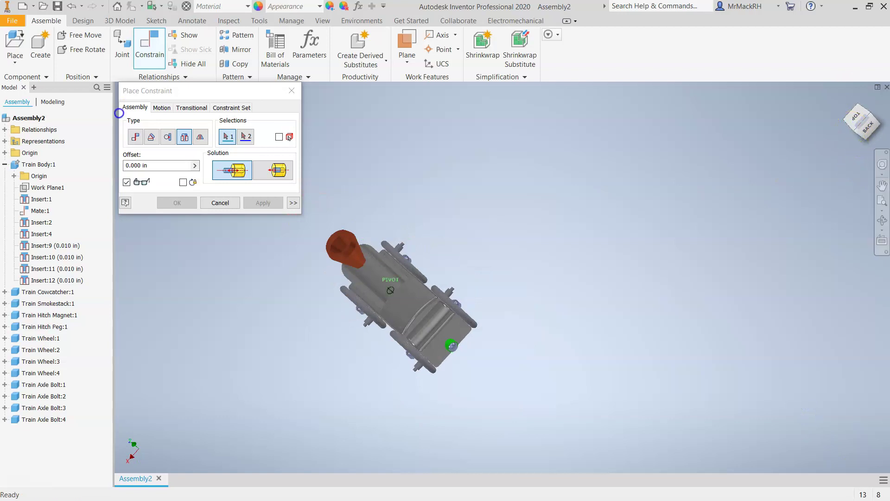
{"action": "mouse_move", "coordinate": [854, 133]}
{"action": "left_mouse_down"}
{"action": "mouse_move", "coordinate": [149, 469]}
{"action": "mouse_move", "coordinate": [317, 455]}
{"action": "mouse_move", "coordinate": [181, 368]}
{"action": "mouse_move", "coordinate": [356, 413]}
{"action": "mouse_move", "coordinate": [390, 472]}
{"action": "mouse_move", "coordinate": [323, 118]}
{"action": "left_mouse_up"}
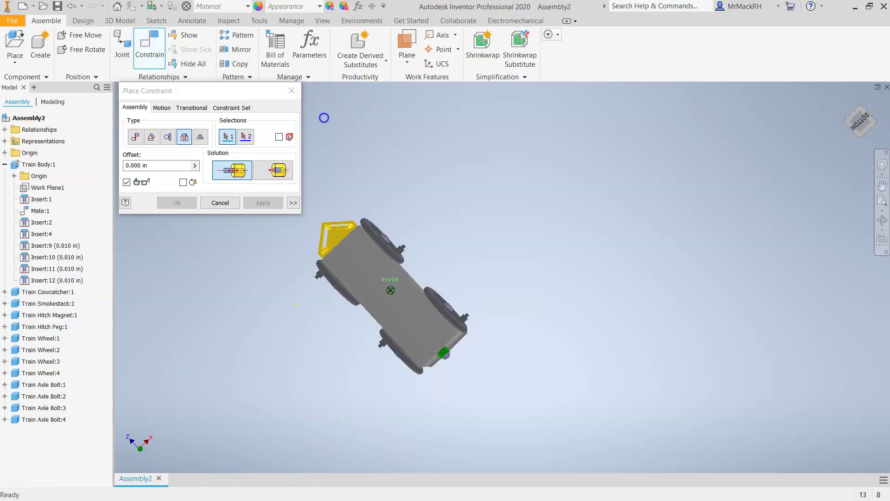
{"action": "left_click", "coordinate": [847, 110]}
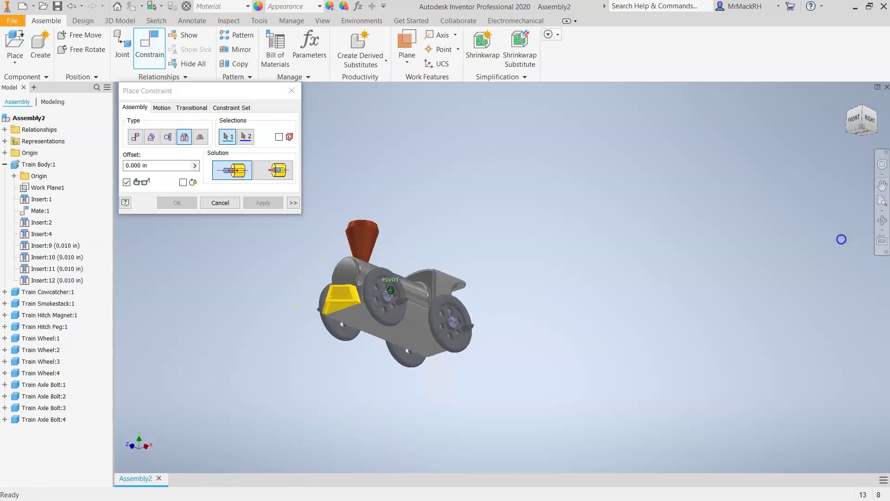
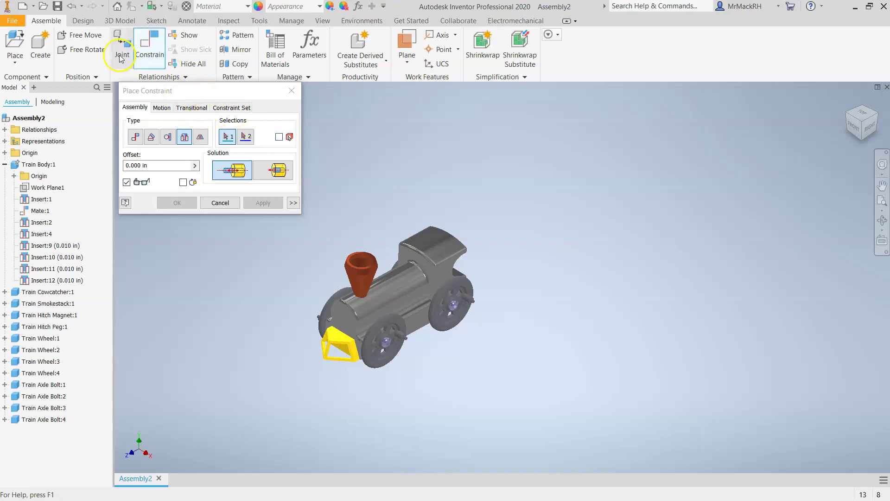
Place two copies of the Train Linkage Arm component in the open space above the train
{"action": "left_click", "coordinate": [12, 45]}
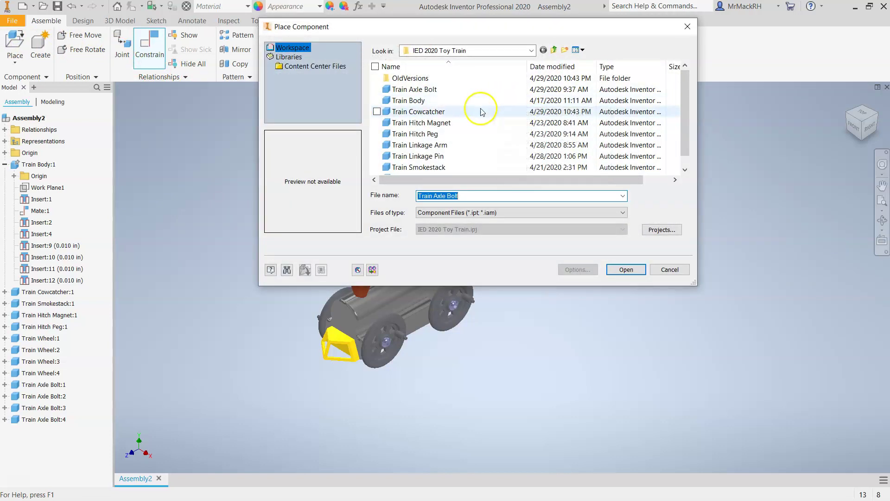
{"action": "left_click", "coordinate": [455, 145]}
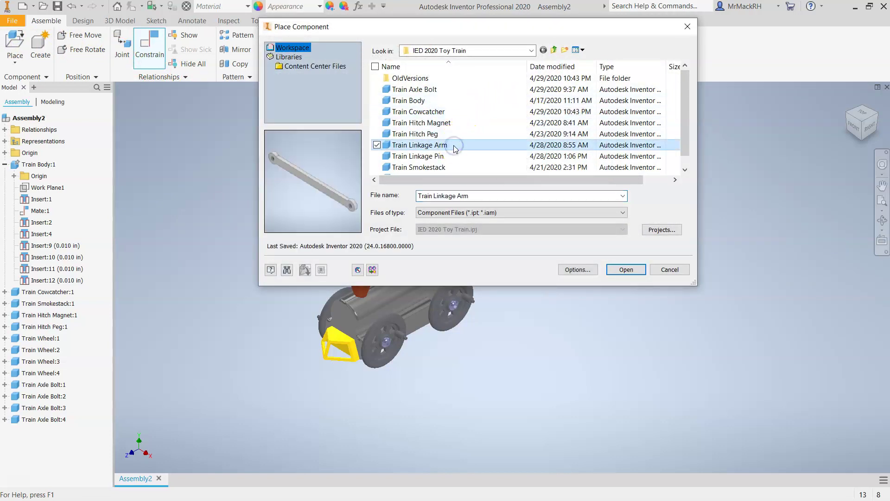
{"action": "left_click", "coordinate": [620, 269]}
{"action": "left_click", "coordinate": [306, 156]}
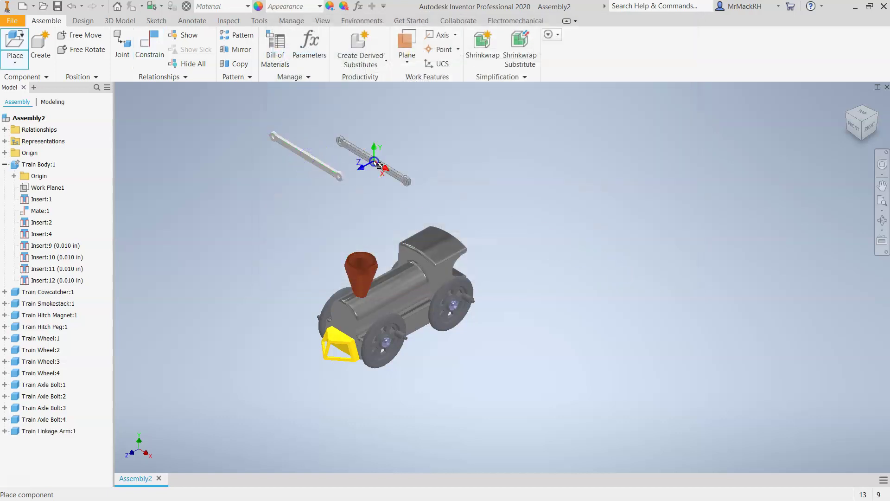
{"action": "right_click", "coordinate": [377, 162]}
{"action": "left_click", "coordinate": [399, 162]}
{"action": "left_click", "coordinate": [245, 114]}
Place four copies of the Train Linkage Pin component, two on each side of the linkage arms
{"action": "left_click", "coordinate": [9, 45]}
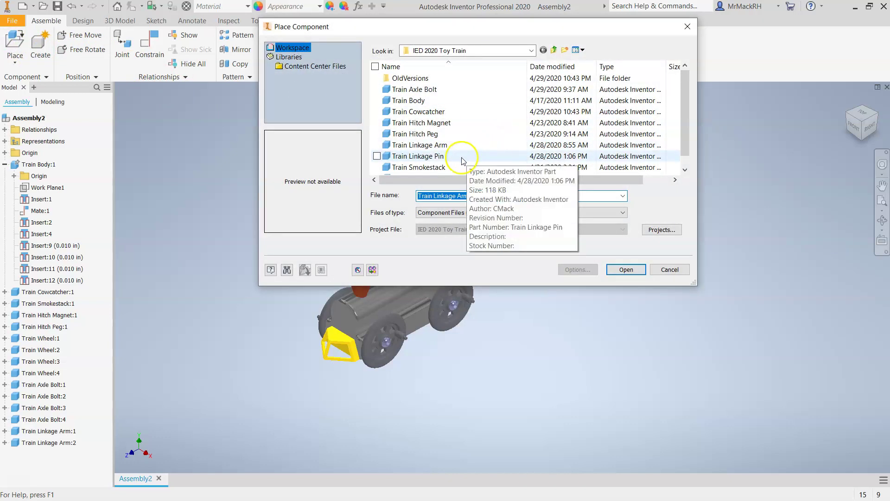
{"action": "left_click", "coordinate": [462, 157]}
{"action": "left_click", "coordinate": [632, 269]}
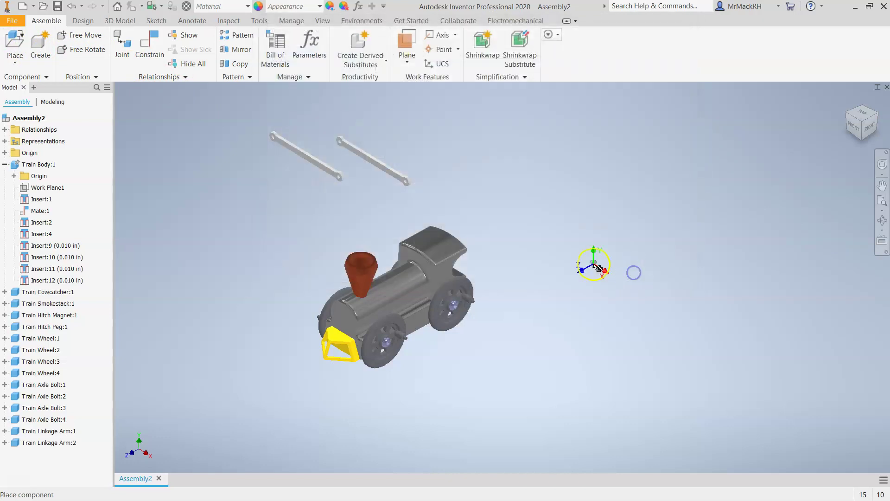
{"action": "left_click", "coordinate": [232, 184]}
{"action": "left_click", "coordinate": [400, 131]}
{"action": "left_click", "coordinate": [418, 152]}
{"action": "right_click", "coordinate": [529, 178]}
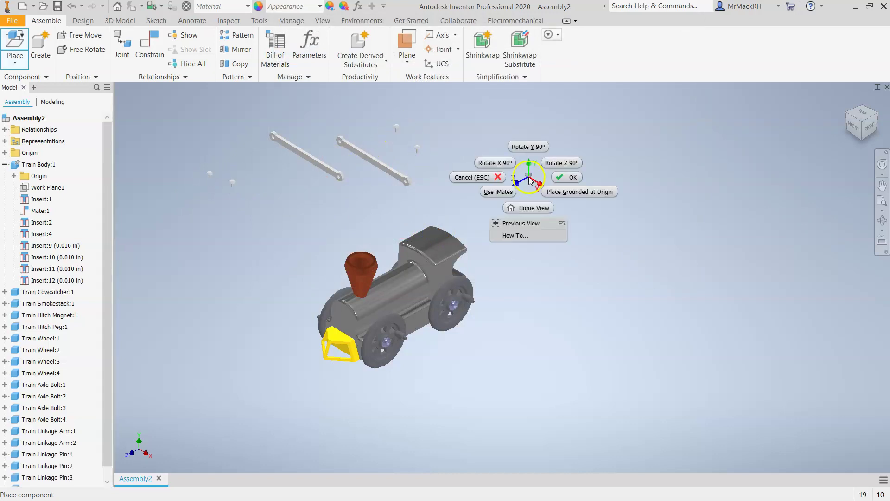
{"action": "left_click", "coordinate": [563, 178]}
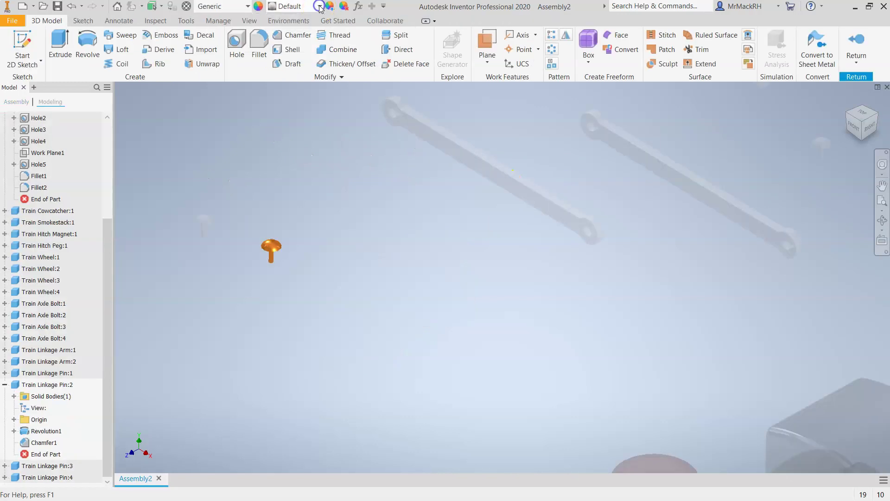
Set the linkage pin part's appearance to Metal 1600F Hot and return to the assembly
{"action": "left_click", "coordinate": [302, 6]}
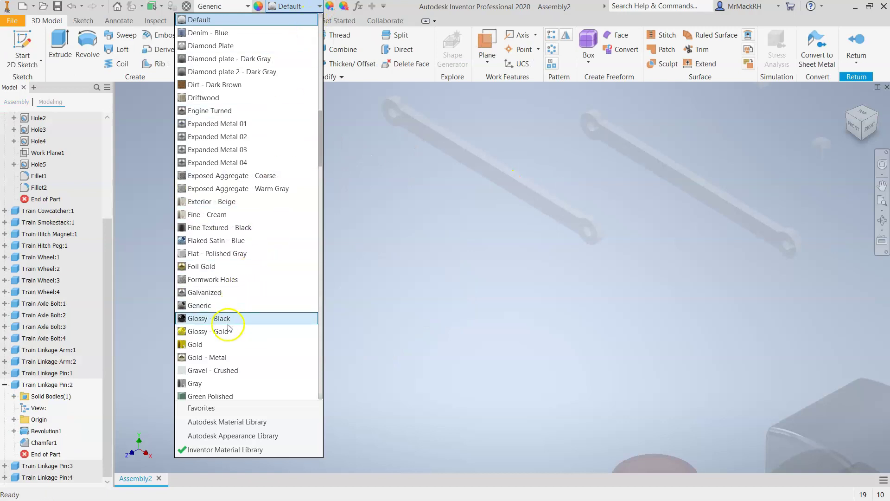
{"action": "scroll", "coordinate": [232, 327], "scroll_direction": "down", "scroll_amount": 7}
{"action": "scroll", "coordinate": [234, 327], "scroll_direction": "down", "scroll_amount": 5}
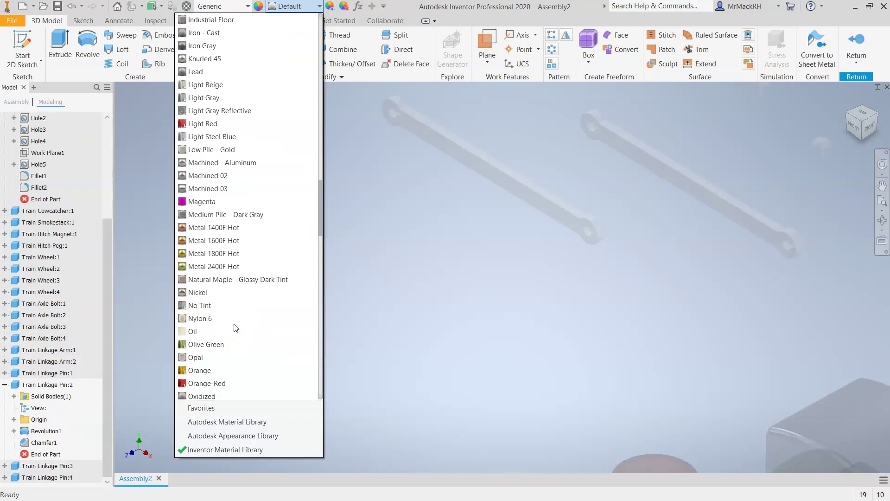
{"action": "left_click", "coordinate": [215, 244]}
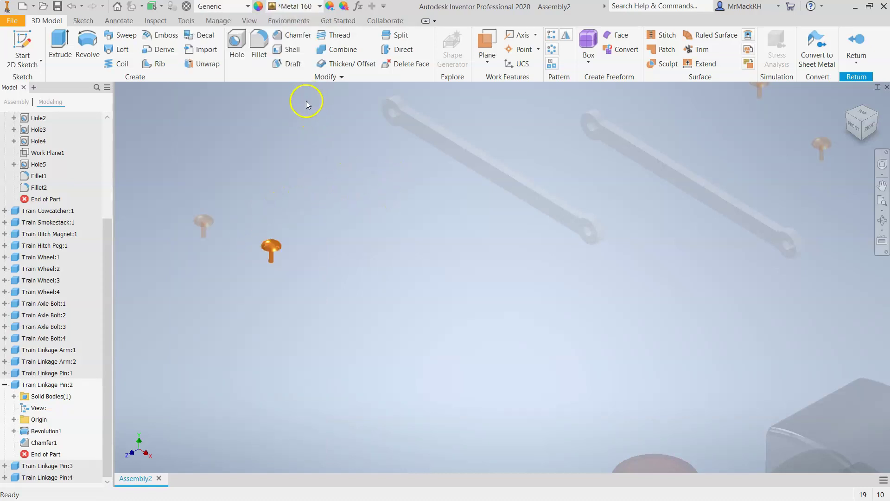
{"action": "left_click", "coordinate": [851, 40]}
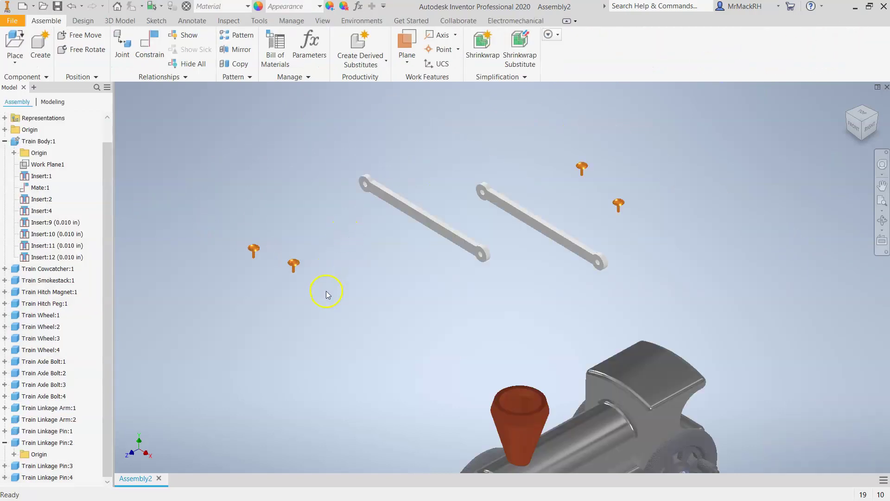
Set the linkage arm part's appearance to Silver and return to the assembly
{"action": "scroll", "coordinate": [342, 269], "scroll_direction": "up", "scroll_amount": 3}
{"action": "scroll", "coordinate": [412, 262], "scroll_direction": "down", "scroll_amount": 6}
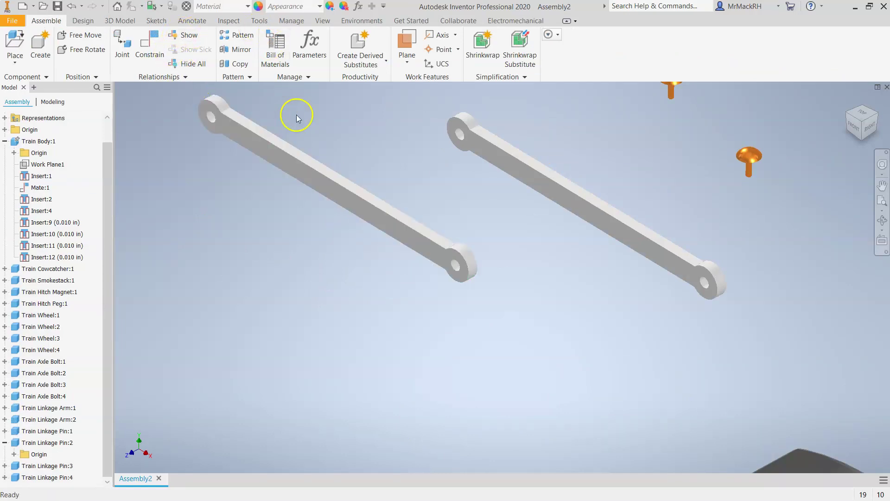
{"action": "double_click", "coordinate": [299, 182]}
{"action": "left_click", "coordinate": [311, 181]}
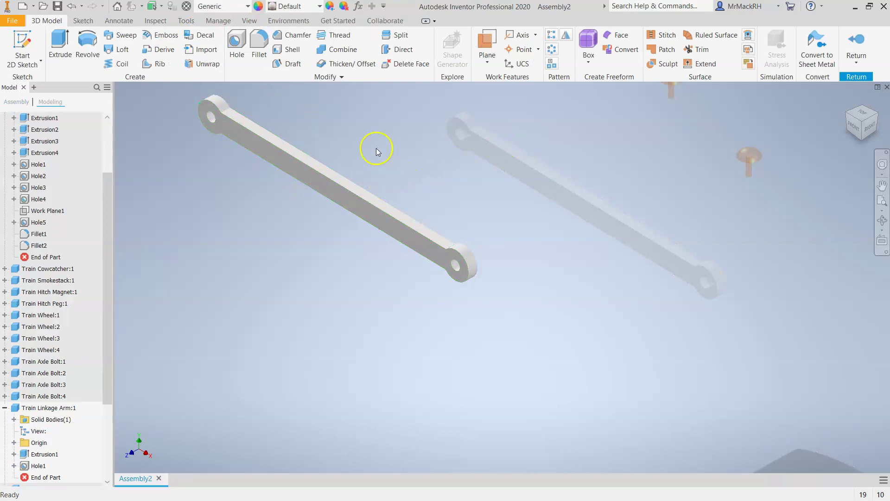
{"action": "left_click", "coordinate": [320, 6]}
{"action": "scroll", "coordinate": [302, 113], "scroll_direction": "down", "scroll_amount": 10}
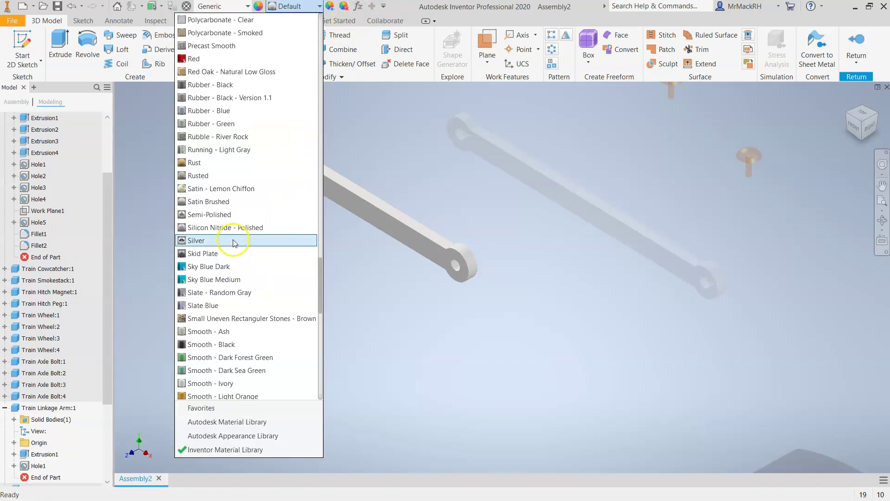
{"action": "left_click", "coordinate": [230, 245]}
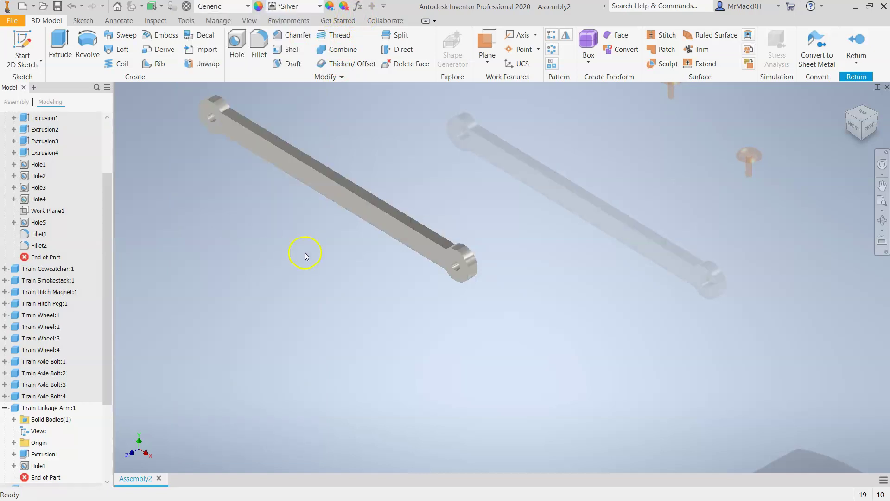
{"action": "scroll", "coordinate": [601, 278], "scroll_direction": "down", "scroll_amount": 8}
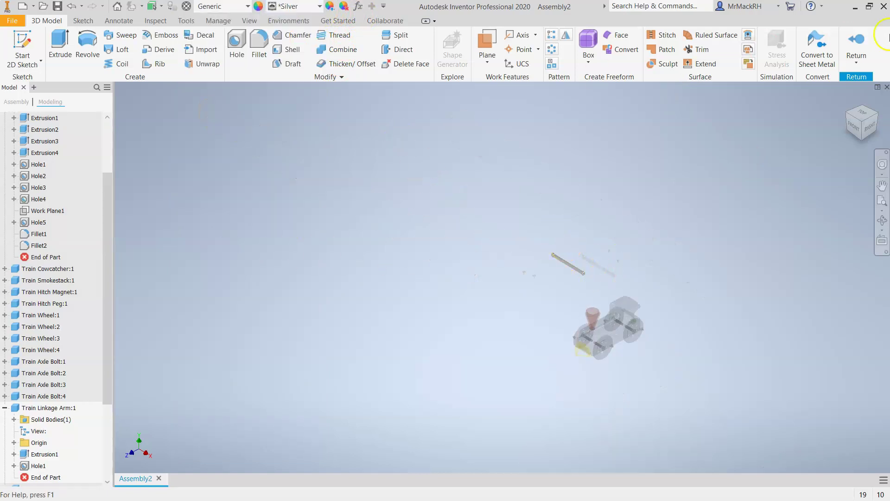
{"action": "left_click", "coordinate": [857, 44]}
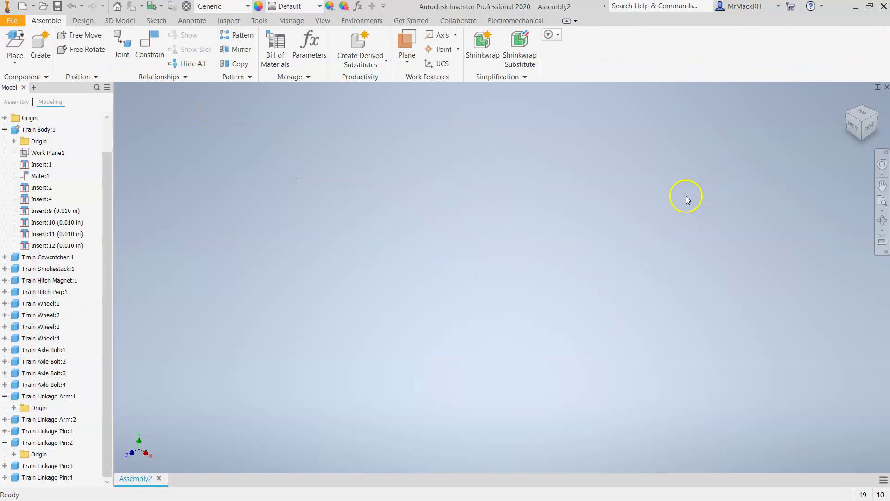
Insert-constrain the hole at one end of the first linkage arm onto the front wheel's peg shoulder with 0.000 in offset
{"action": "scroll", "coordinate": [537, 285], "scroll_direction": "up", "scroll_amount": 5}
{"action": "scroll", "coordinate": [410, 138], "scroll_direction": "up", "scroll_amount": 5}
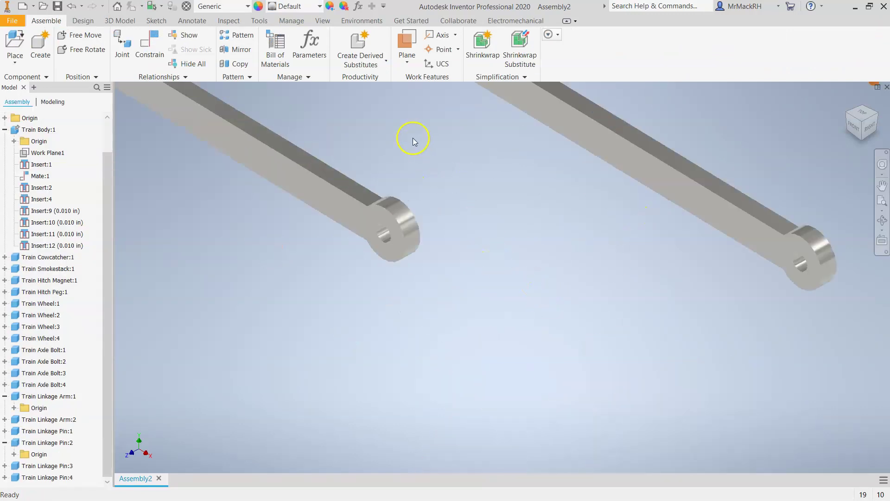
{"action": "left_click", "coordinate": [149, 46]}
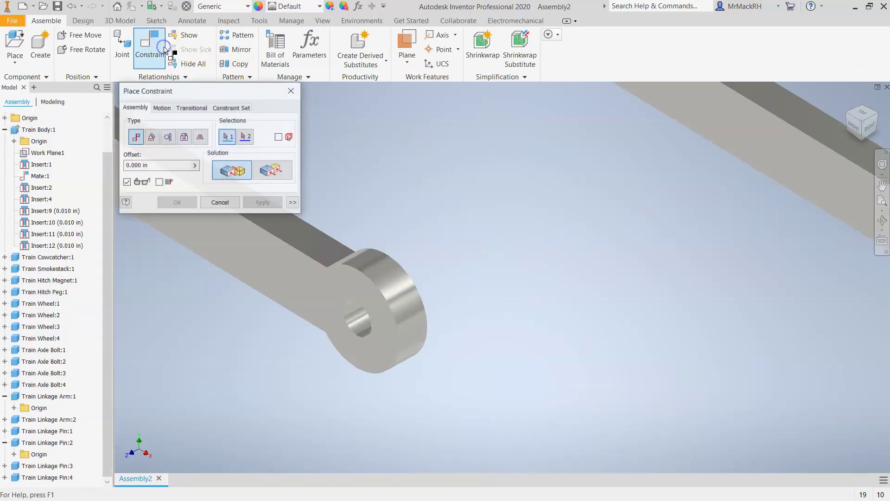
{"action": "left_click", "coordinate": [185, 138]}
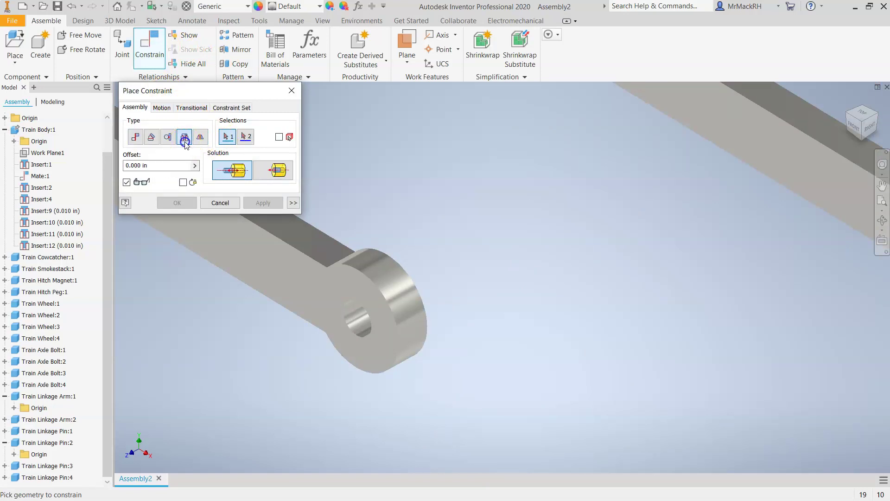
{"action": "left_click", "coordinate": [365, 334]}
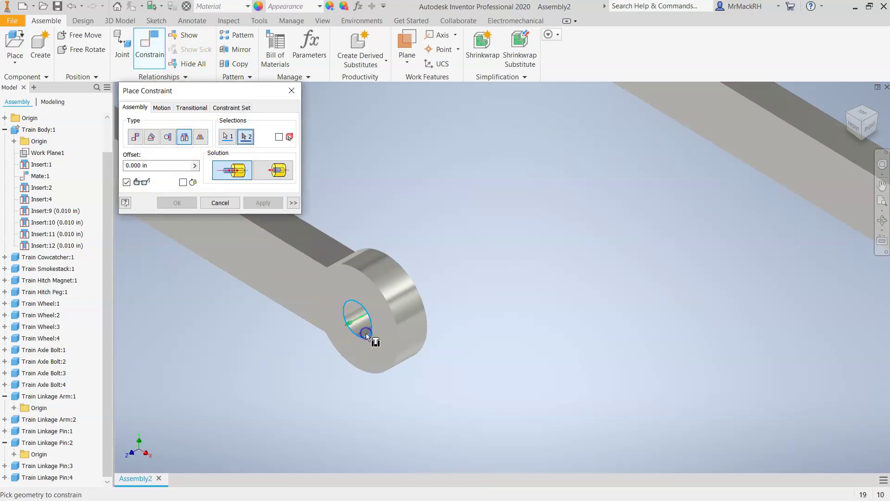
{"action": "scroll", "coordinate": [371, 336], "scroll_direction": "down", "scroll_amount": 5}
{"action": "scroll", "coordinate": [394, 392], "scroll_direction": "up", "scroll_amount": 8}
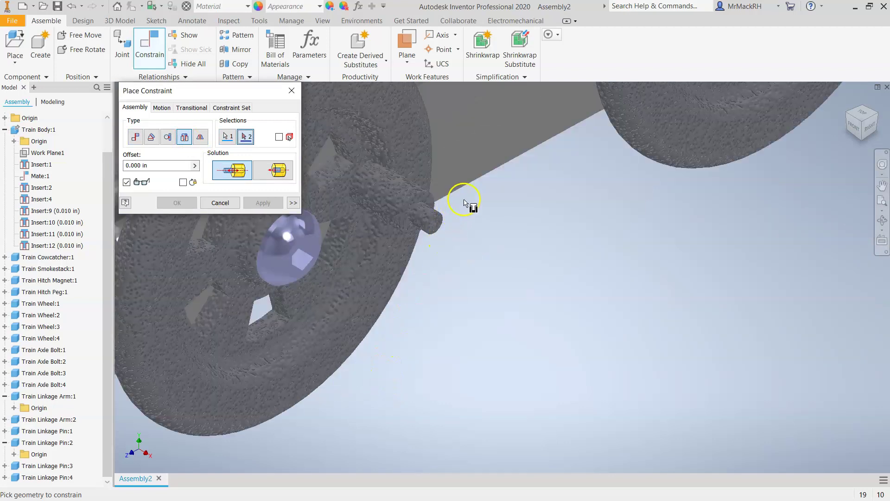
{"action": "scroll", "coordinate": [464, 203], "scroll_direction": "up", "scroll_amount": 2}
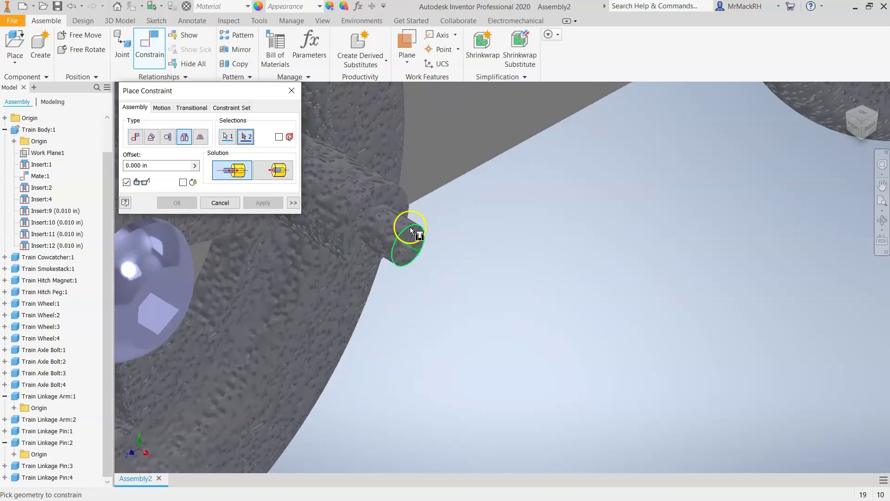
{"action": "left_click", "coordinate": [379, 211]}
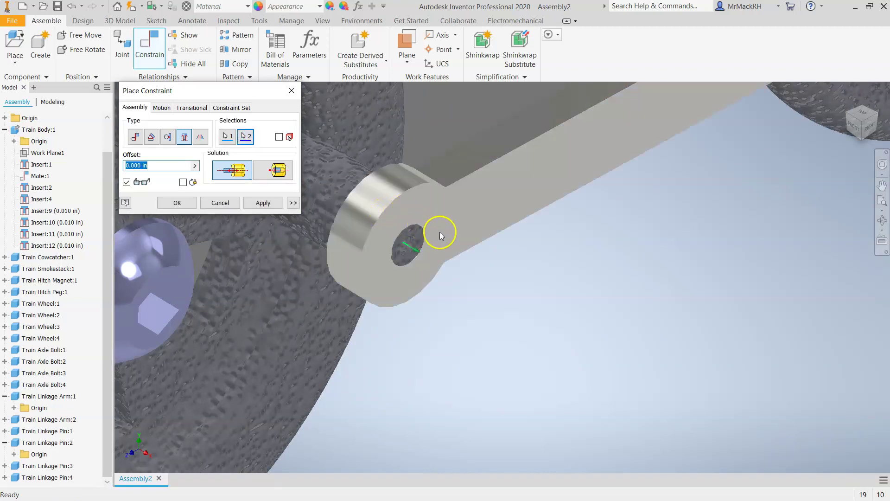
{"action": "scroll", "coordinate": [404, 202], "scroll_direction": "down", "scroll_amount": 5}
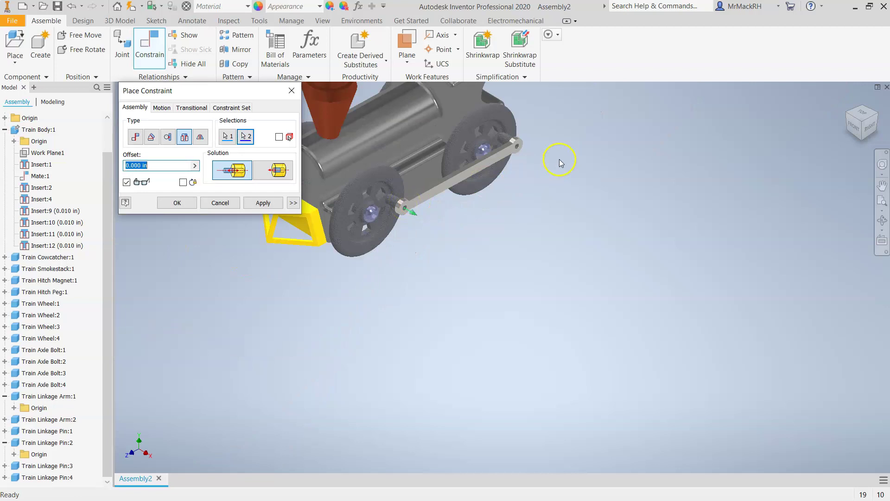
{"action": "scroll", "coordinate": [560, 160], "scroll_direction": "up", "scroll_amount": 4}
{"action": "scroll", "coordinate": [560, 160], "scroll_direction": "down", "scroll_amount": 3}
{"action": "scroll", "coordinate": [473, 109], "scroll_direction": "up", "scroll_amount": 4}
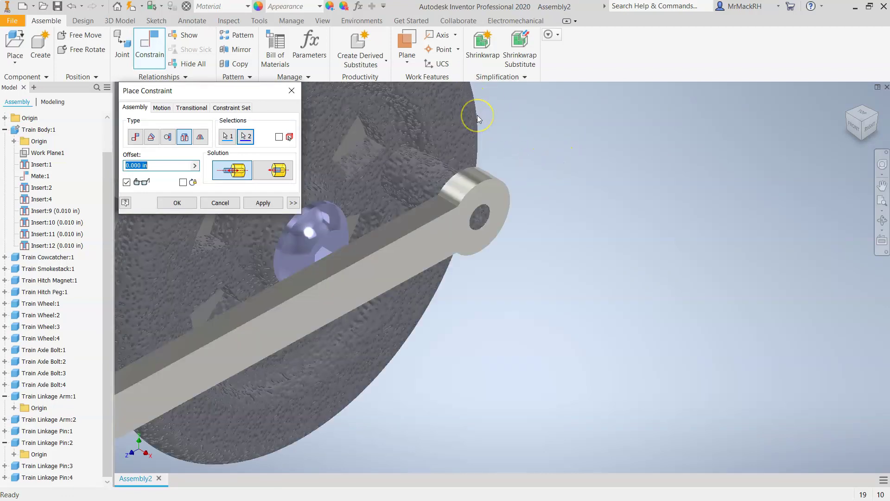
{"action": "scroll", "coordinate": [515, 144], "scroll_direction": "down", "scroll_amount": 5}
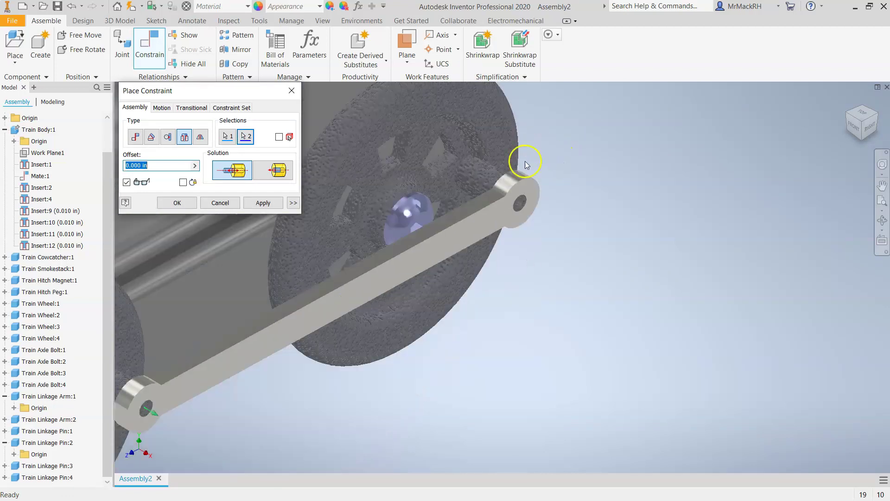
{"action": "left_click", "coordinate": [273, 203]}
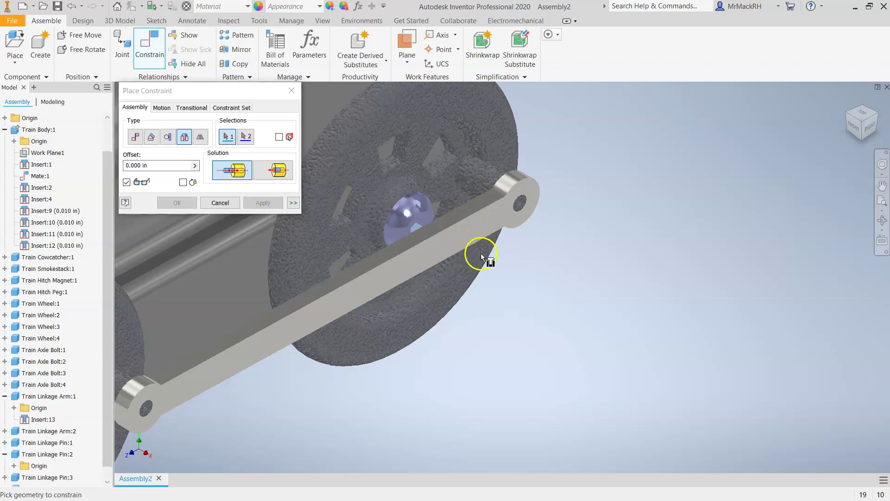
Swing the free end of the attached linkage arm down, clear of the rear wheel's peg, and view its inner face
{"action": "key", "text": "Escape"}
{"action": "left_click_drag", "start_coordinate": [490, 216], "coordinate": [510, 328]}
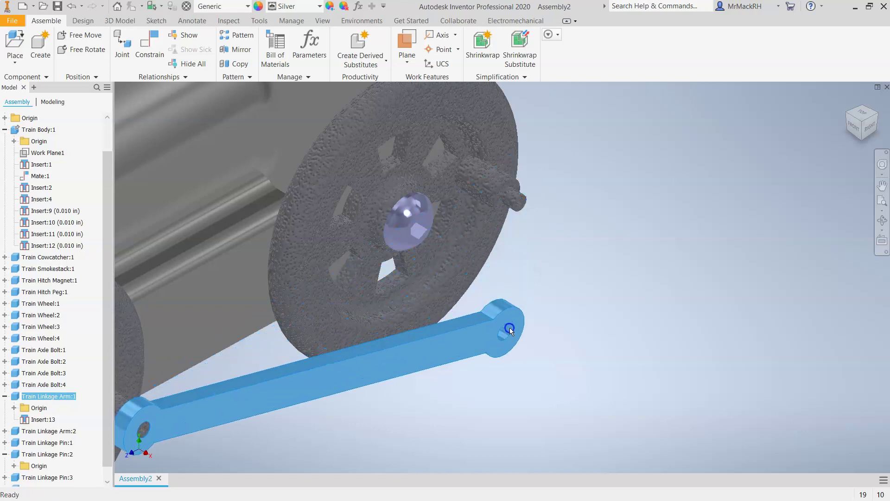
{"action": "left_click", "coordinate": [804, 131]}
{"action": "mouse_move", "coordinate": [807, 135]}
{"action": "middle_mouse_down", "text": "shift"}
{"action": "mouse_move", "coordinate": [820, 143]}
{"action": "mouse_move", "coordinate": [772, 183]}
{"action": "middle_mouse_up", "text": "shift"}
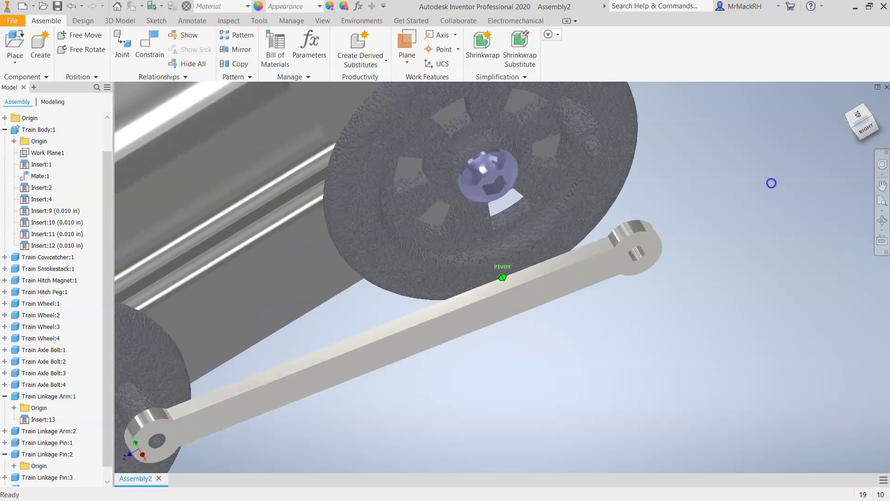
{"action": "scroll", "coordinate": [742, 208], "scroll_direction": "down", "scroll_amount": 5}
{"action": "left_click_drag", "start_coordinate": [869, 125], "coordinate": [733, 222]}
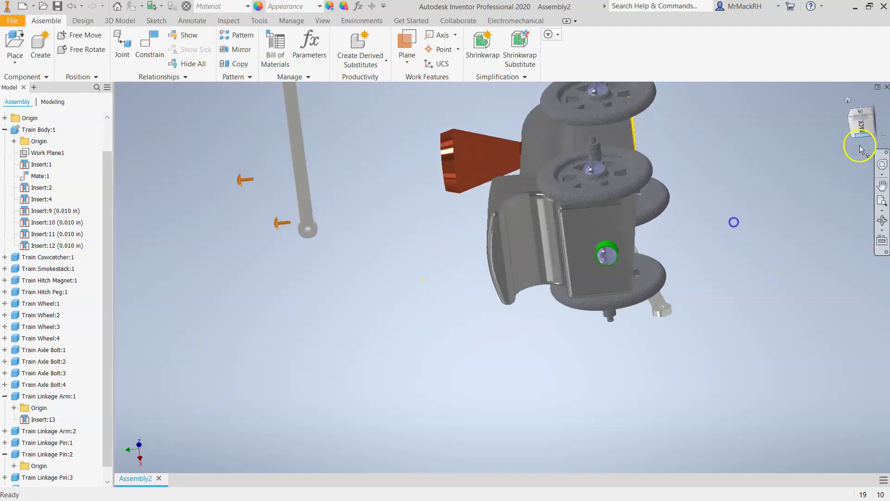
{"action": "scroll", "coordinate": [688, 272], "scroll_direction": "up", "scroll_amount": 3}
{"action": "scroll", "coordinate": [645, 344], "scroll_direction": "up", "scroll_amount": 2}
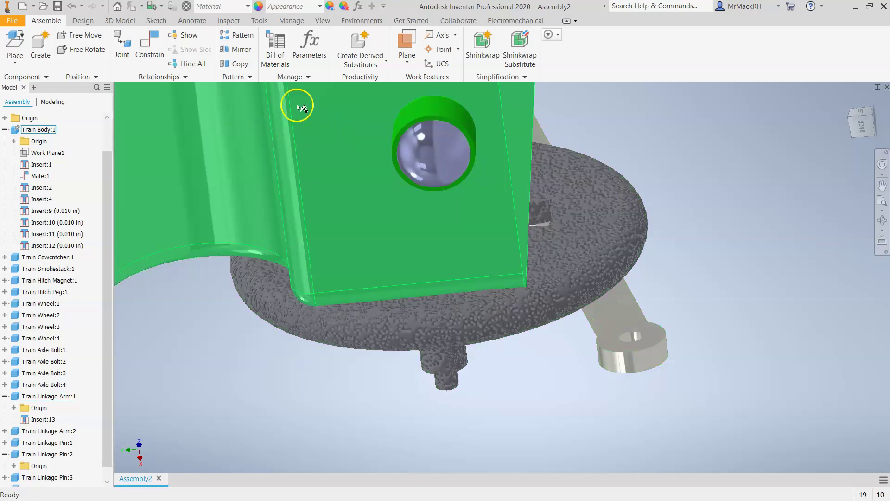
Insert-constrain the inner hole edge at the arm's free end onto the rear wheel's peg shoulder with 0.000 in offset
{"action": "left_click", "coordinate": [146, 52]}
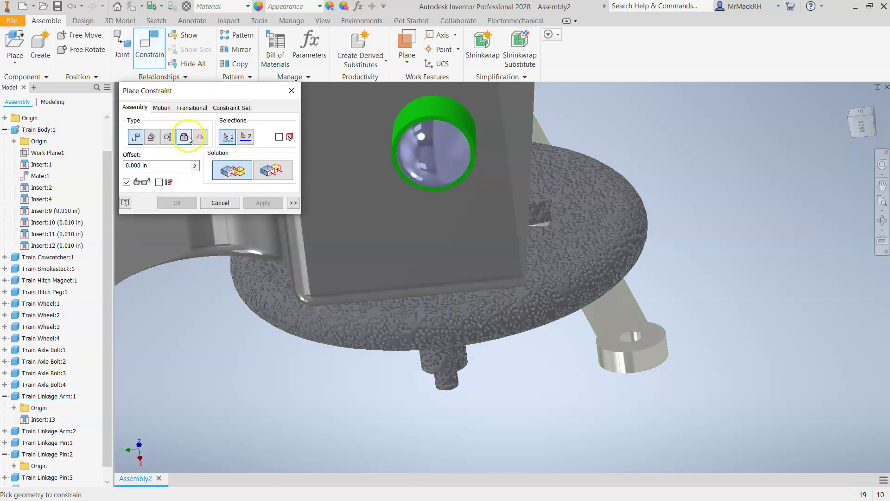
{"action": "left_click", "coordinate": [188, 139]}
{"action": "scroll", "coordinate": [662, 341], "scroll_direction": "up", "scroll_amount": 2}
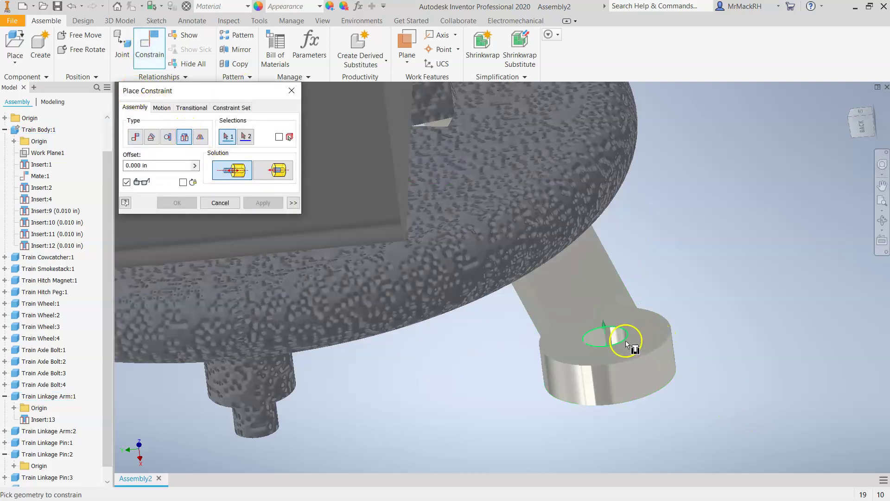
{"action": "mouse_move", "coordinate": [866, 123]}
{"action": "left_mouse_down"}
{"action": "mouse_move", "coordinate": [866, 90]}
{"action": "mouse_move", "coordinate": [864, 449]}
{"action": "mouse_move", "coordinate": [808, 453]}
{"action": "left_mouse_up"}
{"action": "scroll", "coordinate": [724, 311], "scroll_direction": "down", "scroll_amount": 3}
{"action": "scroll", "coordinate": [626, 224], "scroll_direction": "up", "scroll_amount": 3}
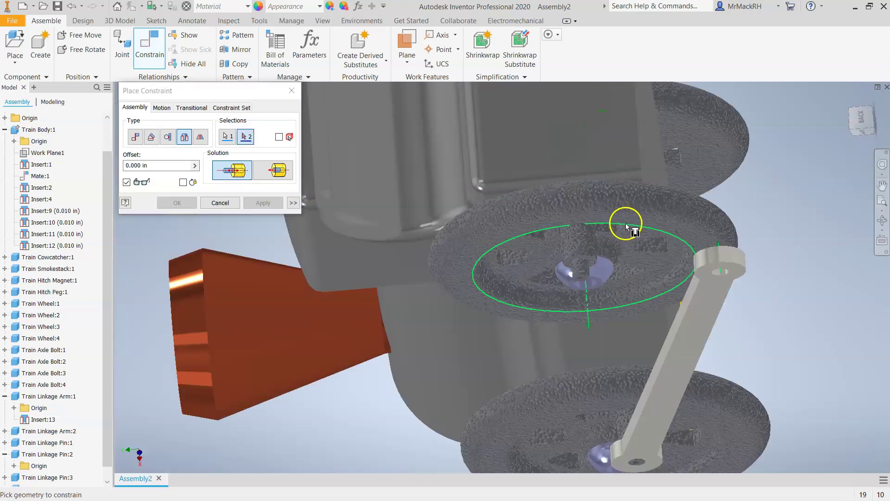
{"action": "left_click", "coordinate": [545, 295]}
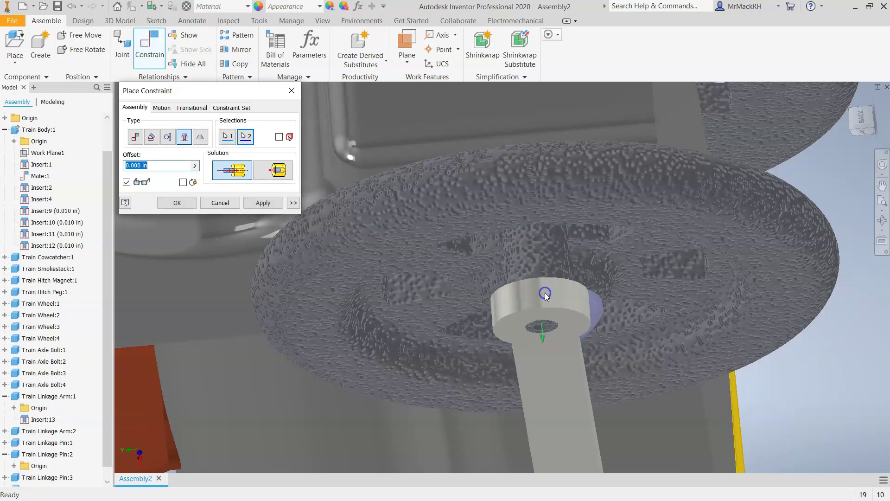
{"action": "left_click", "coordinate": [273, 204]}
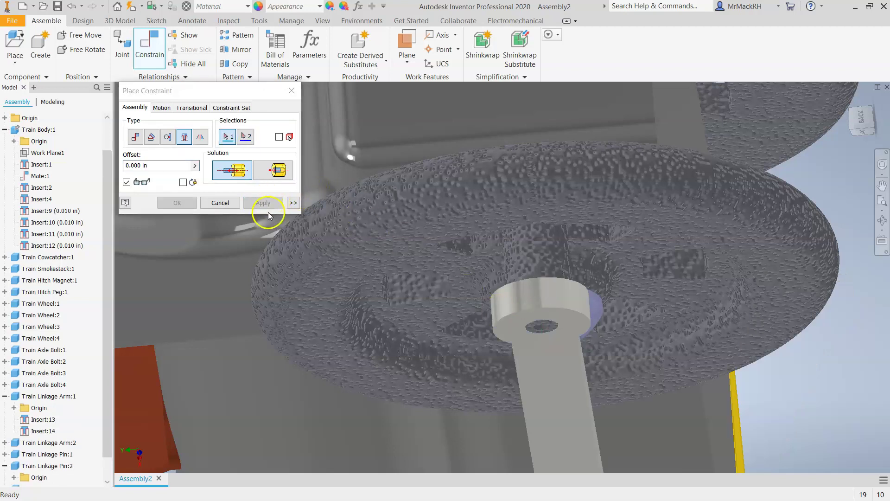
Return to the front corner view, finish constraining, and move the linkage arm down to turn its two wheels together
{"action": "scroll", "coordinate": [397, 254], "scroll_direction": "down", "scroll_amount": 6}
{"action": "left_click", "coordinate": [856, 114]}
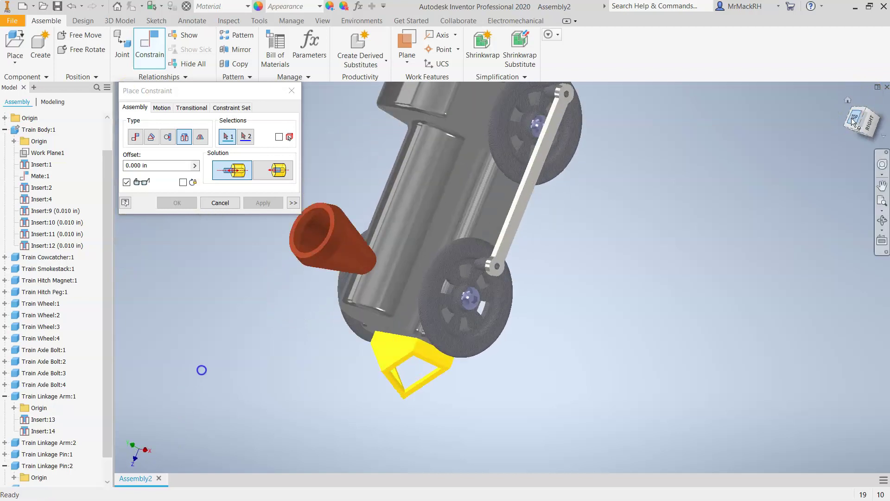
{"action": "left_click", "coordinate": [860, 129]}
{"action": "left_click_drag", "start_coordinate": [860, 131], "coordinate": [685, 208]}
{"action": "left_click", "coordinate": [865, 120]}
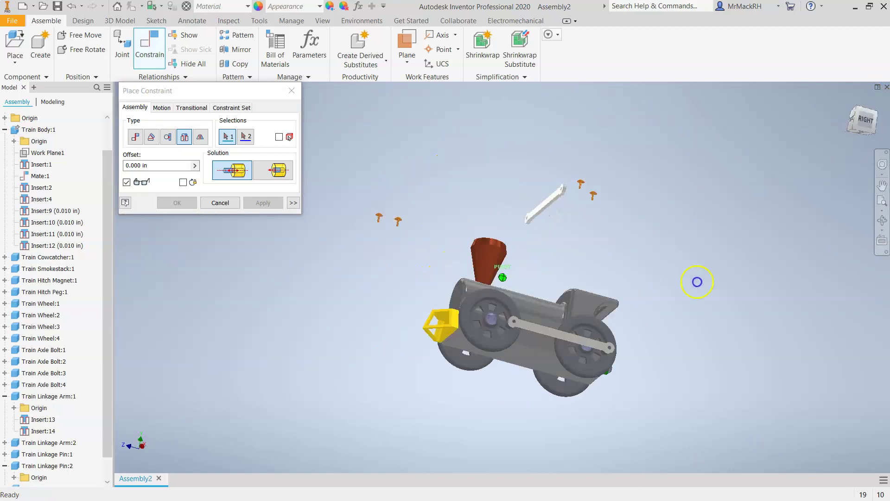
{"action": "left_click", "coordinate": [854, 119]}
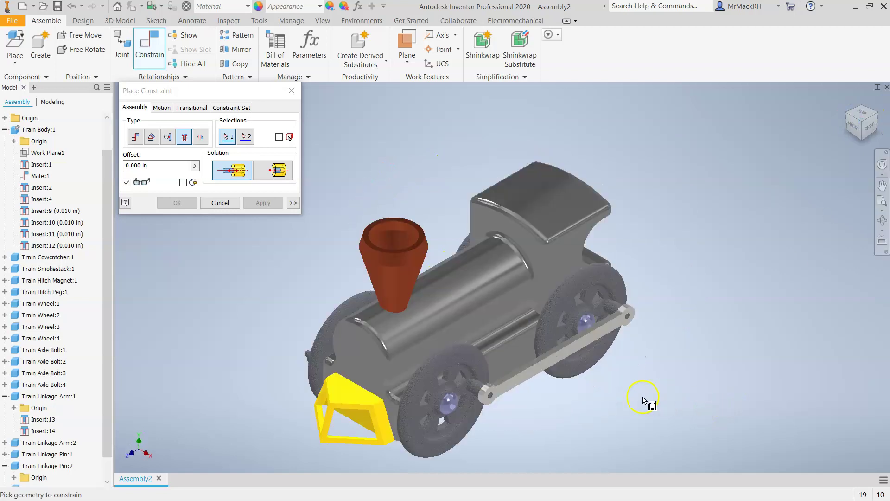
{"action": "key", "text": "Escape"}
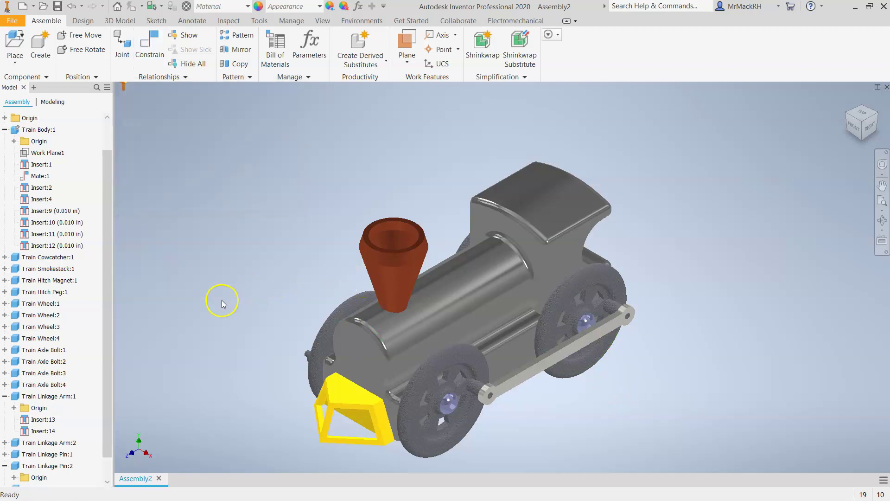
{"action": "left_click_drag", "start_coordinate": [547, 365], "coordinate": [548, 402]}
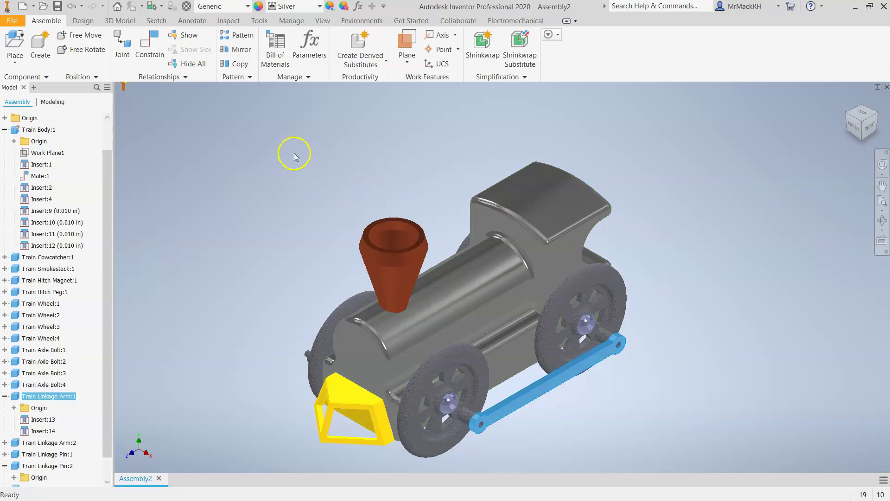
Insert-constrain a hole at one end of the second linkage arm onto the left rear wheel's peg shoulder with 0.000 in offset
{"action": "scroll", "coordinate": [295, 160], "scroll_direction": "up", "scroll_amount": 3}
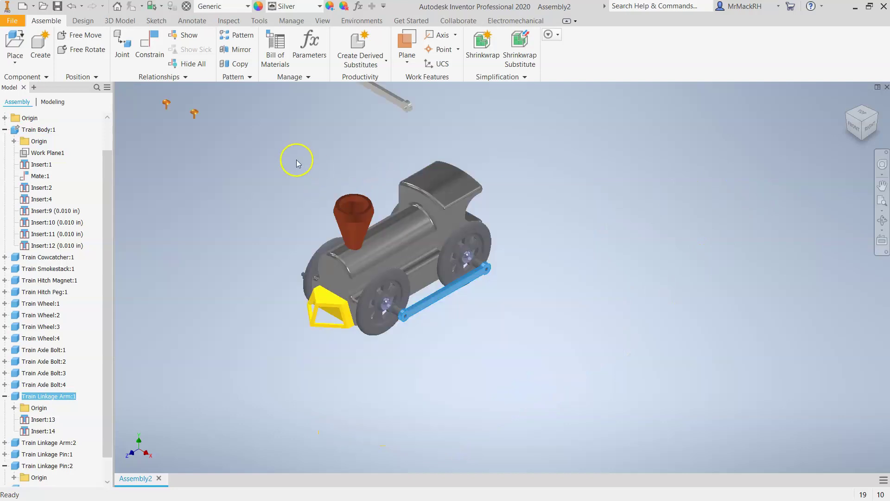
{"action": "left_click", "coordinate": [847, 119]}
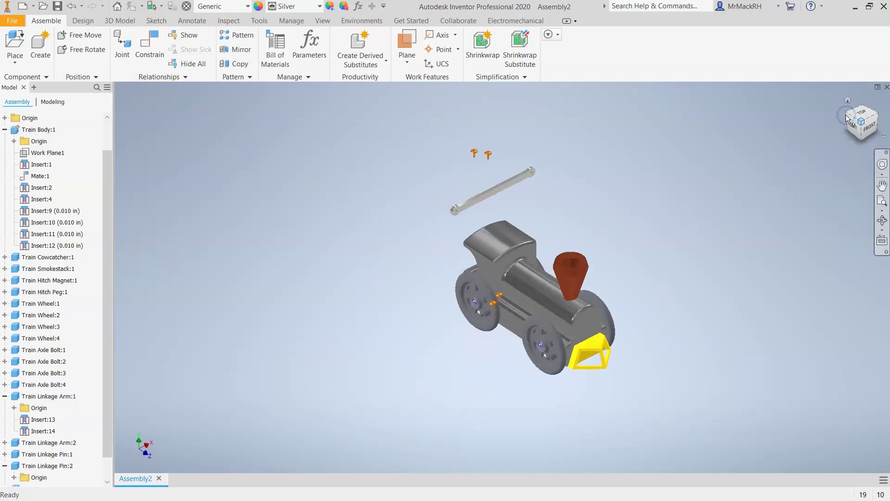
{"action": "scroll", "coordinate": [493, 329], "scroll_direction": "down", "scroll_amount": 3}
{"action": "scroll", "coordinate": [353, 156], "scroll_direction": "up", "scroll_amount": 3}
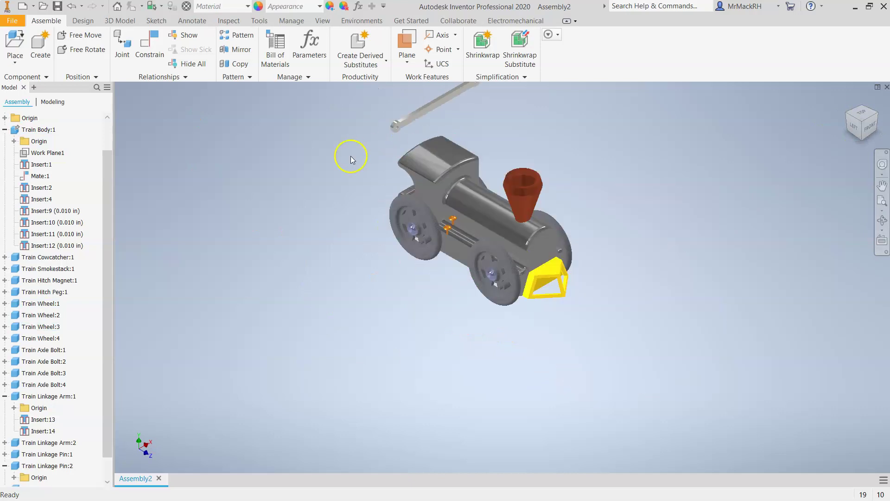
{"action": "left_click", "coordinate": [149, 46]}
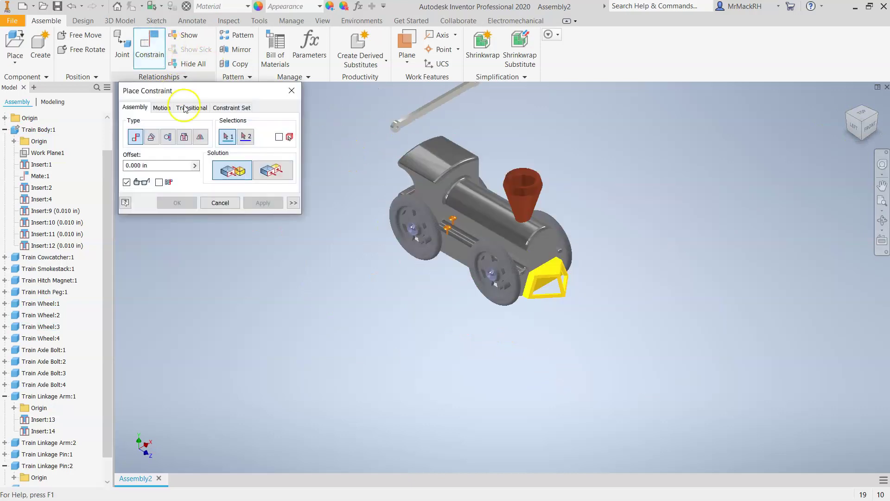
{"action": "left_click", "coordinate": [183, 137]}
{"action": "scroll", "coordinate": [389, 133], "scroll_direction": "down", "scroll_amount": 4}
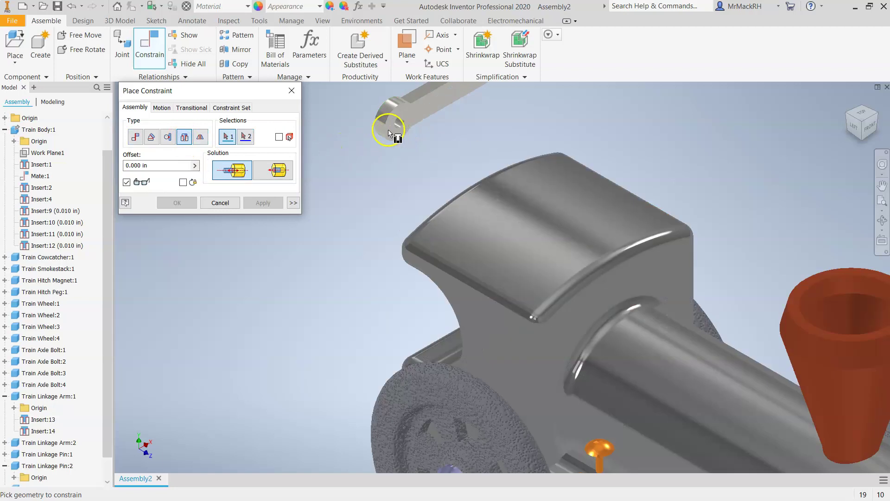
{"action": "left_click", "coordinate": [397, 128]}
{"action": "scroll", "coordinate": [405, 325], "scroll_direction": "up", "scroll_amount": 5}
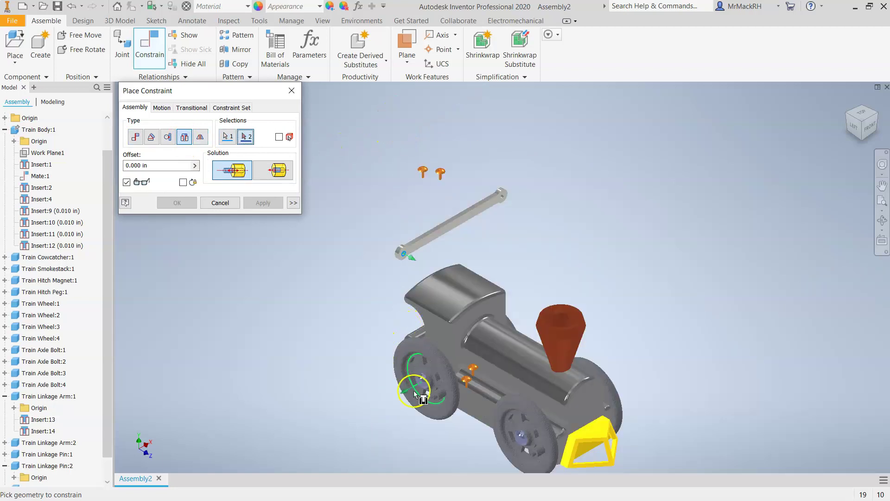
{"action": "scroll", "coordinate": [420, 414], "scroll_direction": "down", "scroll_amount": 6}
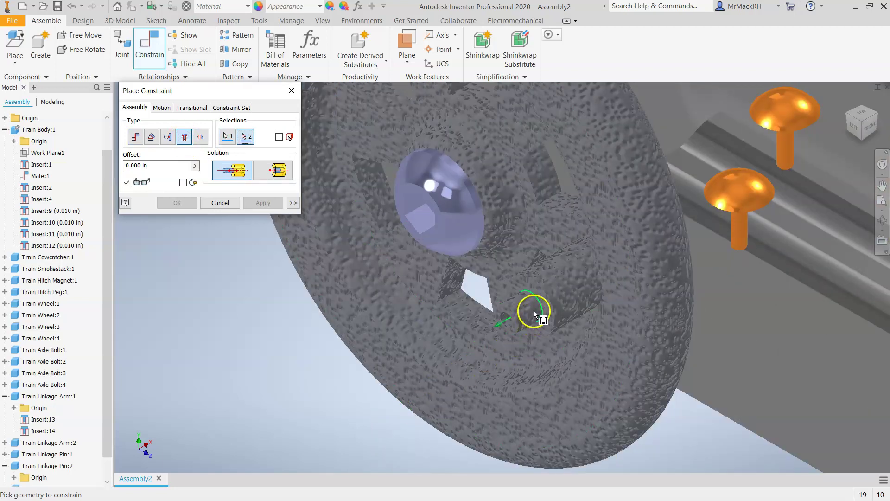
{"action": "left_click", "coordinate": [534, 310]}
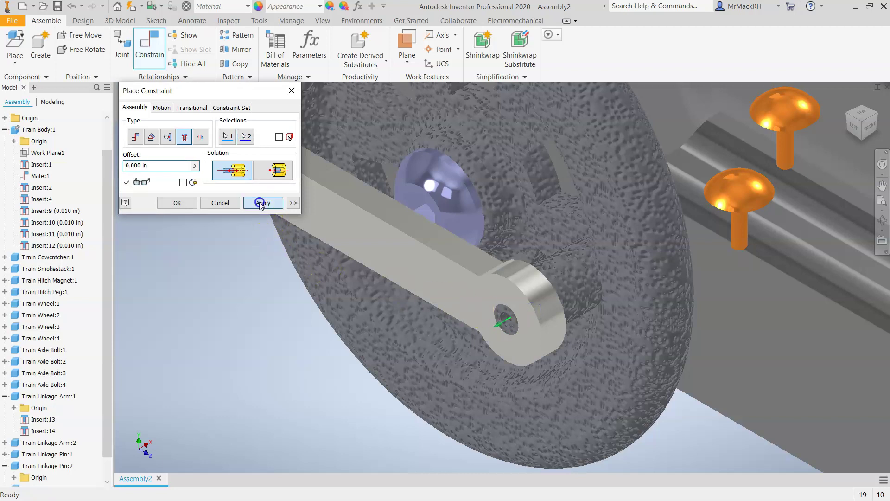
{"action": "left_click", "coordinate": [263, 203]}
Insert-constrain the inner hole edge at the second arm's free end onto the left front wheel's peg shoulder with 0.000 in offset
{"action": "scroll", "coordinate": [267, 296], "scroll_direction": "up", "scroll_amount": 5}
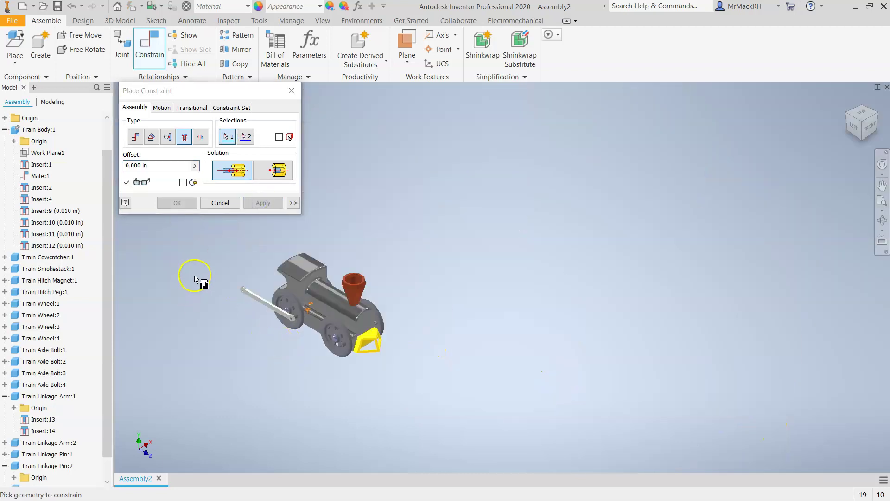
{"action": "scroll", "coordinate": [195, 271], "scroll_direction": "down", "scroll_amount": 5}
{"action": "left_click", "coordinate": [858, 126]}
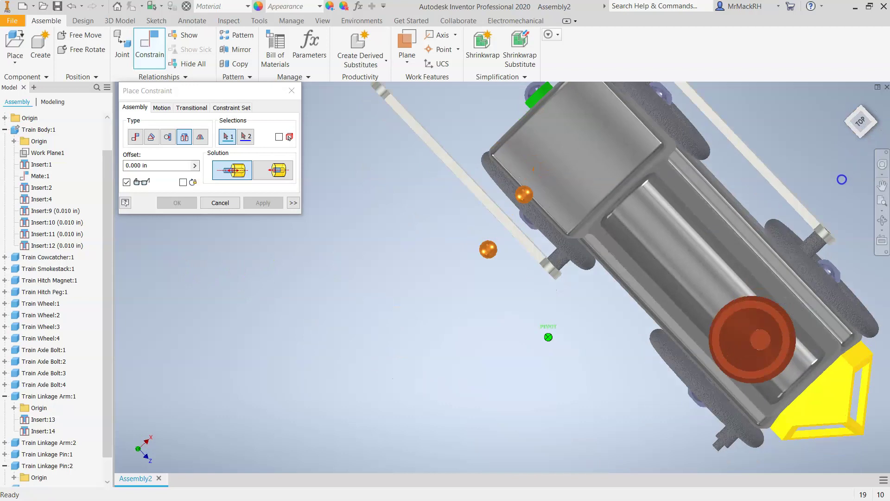
{"action": "scroll", "coordinate": [501, 165], "scroll_direction": "down", "scroll_amount": 3}
{"action": "scroll", "coordinate": [502, 161], "scroll_direction": "down", "scroll_amount": 1}
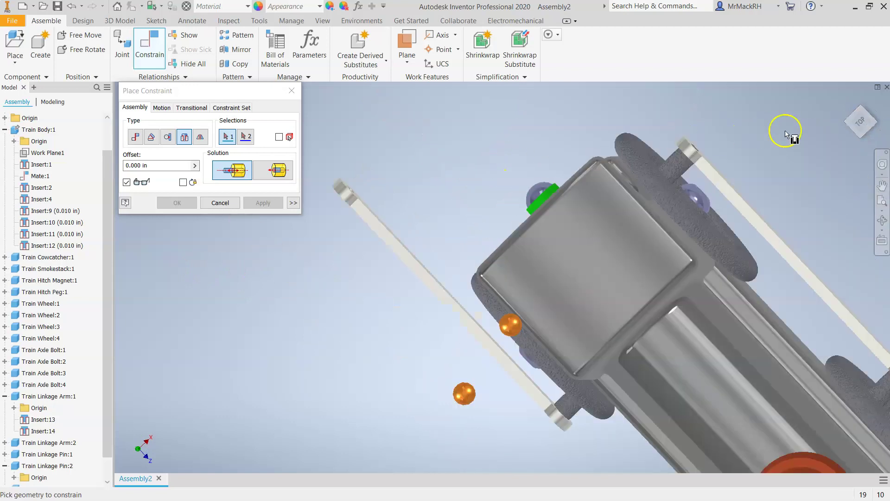
{"action": "left_click_drag", "start_coordinate": [856, 125], "coordinate": [817, 158]}
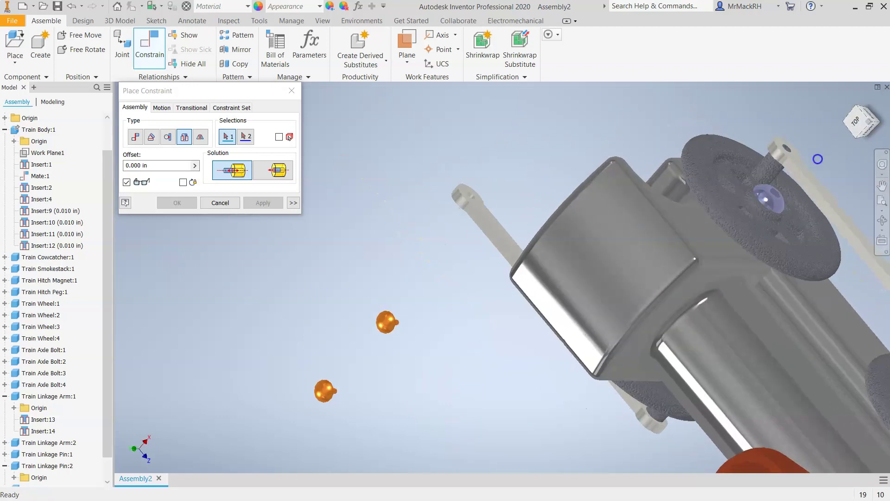
{"action": "left_click", "coordinate": [457, 186]}
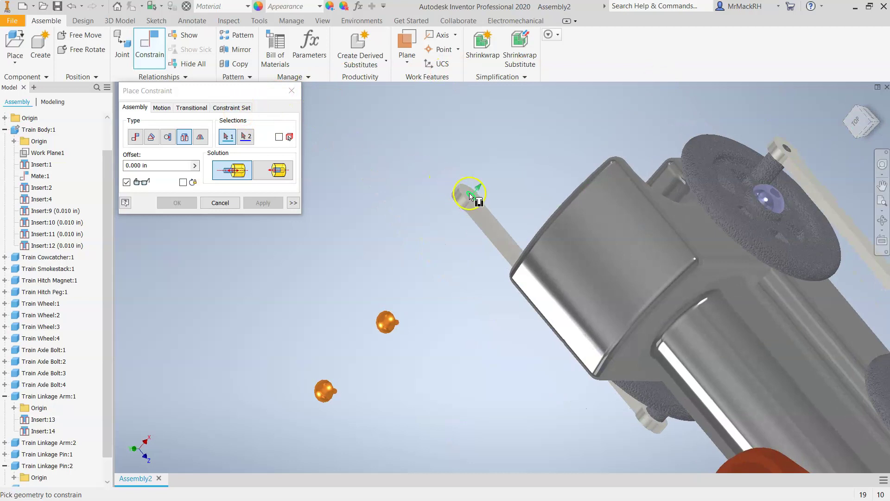
{"action": "scroll", "coordinate": [448, 241], "scroll_direction": "up", "scroll_amount": 4}
{"action": "scroll", "coordinate": [544, 335], "scroll_direction": "down", "scroll_amount": 4}
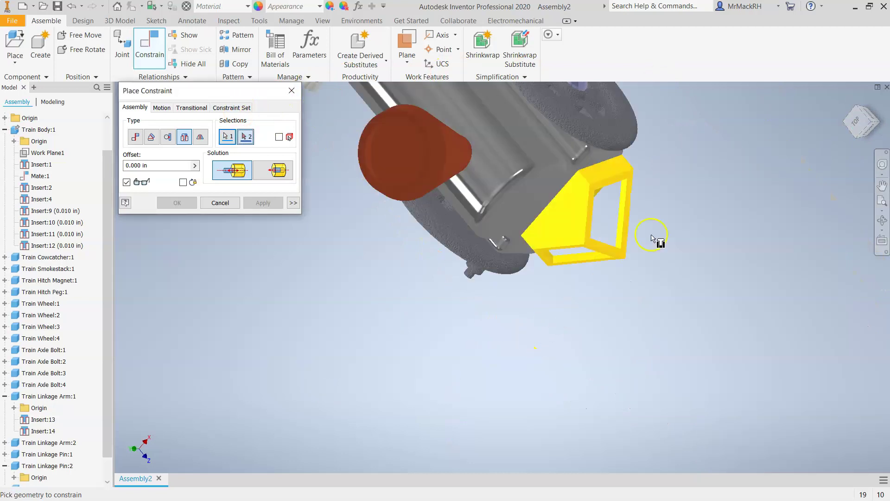
{"action": "left_click_drag", "start_coordinate": [856, 127], "coordinate": [825, 143]}
{"action": "left_click_drag", "start_coordinate": [136, 452], "coordinate": [132, 467]}
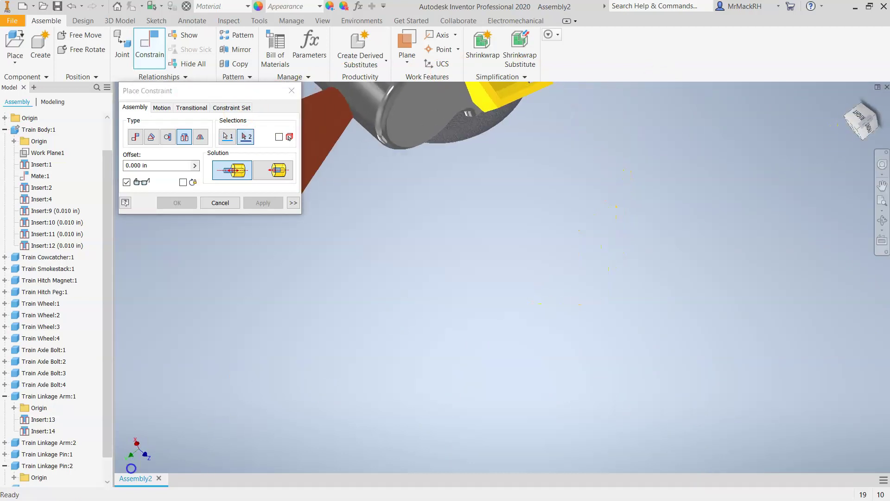
{"action": "left_click_drag", "start_coordinate": [862, 120], "coordinate": [555, 128]}
{"action": "scroll", "coordinate": [22, 370], "scroll_direction": "up", "scroll_amount": 1}
{"action": "scroll", "coordinate": [364, 371], "scroll_direction": "up", "scroll_amount": 4}
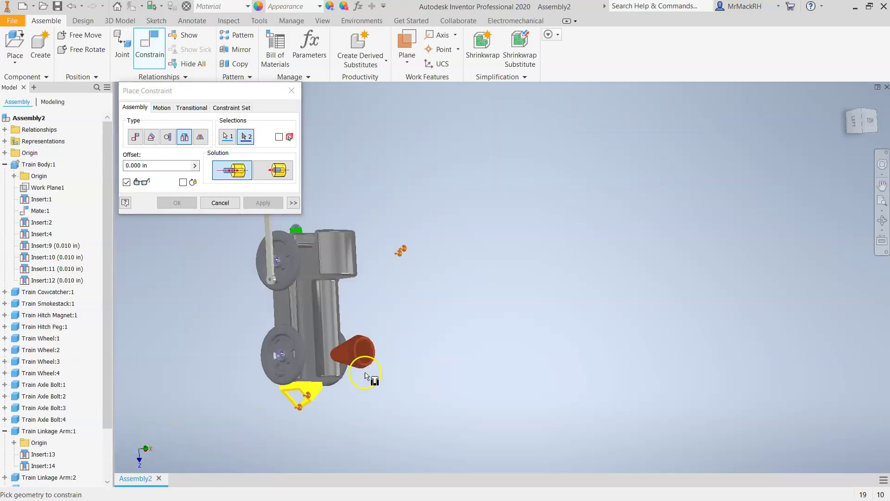
{"action": "scroll", "coordinate": [276, 376], "scroll_direction": "down", "scroll_amount": 7}
{"action": "scroll", "coordinate": [274, 376], "scroll_direction": "up", "scroll_amount": 6}
{"action": "scroll", "coordinate": [223, 374], "scroll_direction": "down", "scroll_amount": 6}
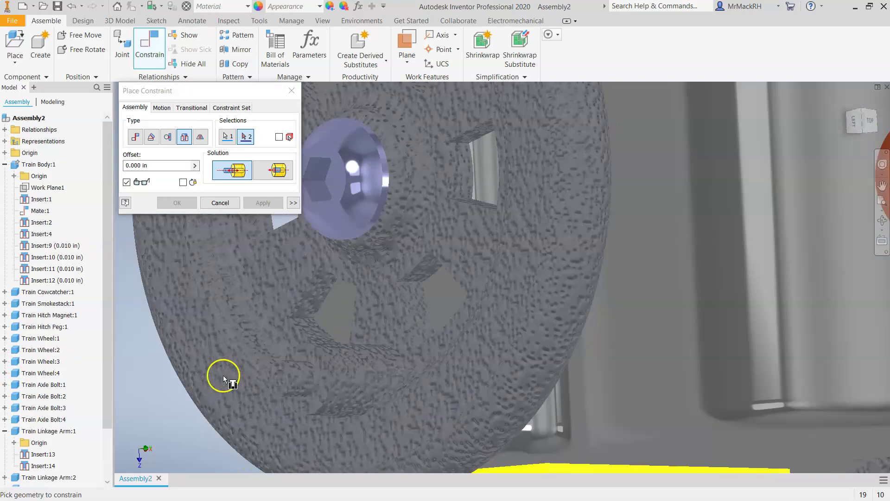
{"action": "left_click", "coordinate": [311, 384]}
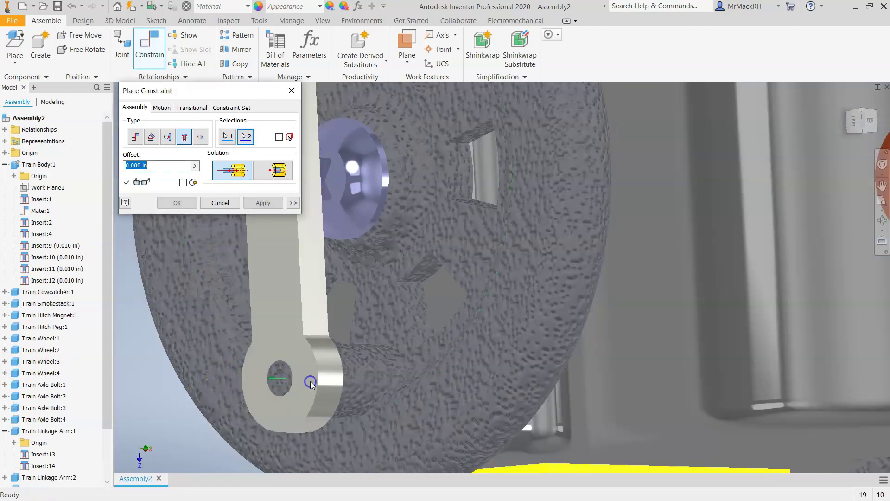
{"action": "left_click", "coordinate": [250, 206]}
Insert-constrain a linkage pin, by its shaft edge under the head, into the left arm's front hole with 0.000 in offset
{"action": "scroll", "coordinate": [278, 292], "scroll_direction": "up", "scroll_amount": 6}
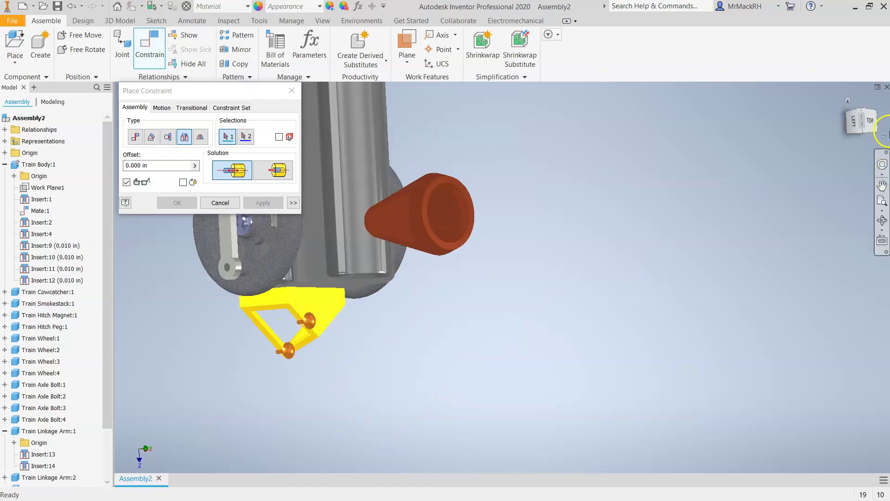
{"action": "left_click", "coordinate": [881, 128]}
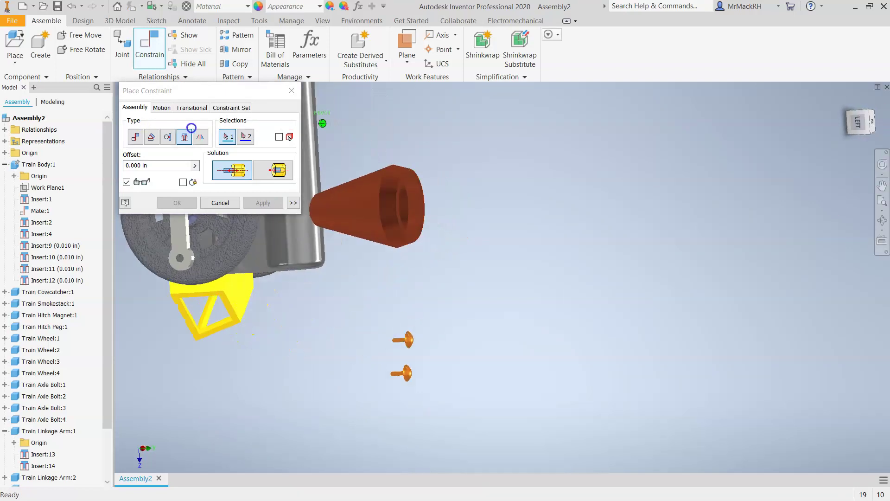
{"action": "middle_click_drag", "start_coordinate": [245, 129], "coordinate": [330, 147], "text": "shift"}
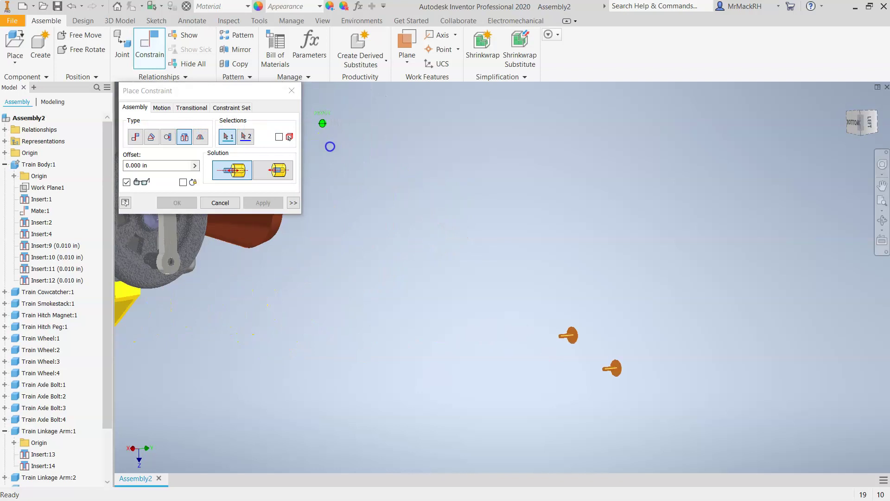
{"action": "scroll", "coordinate": [563, 306], "scroll_direction": "up", "scroll_amount": 5}
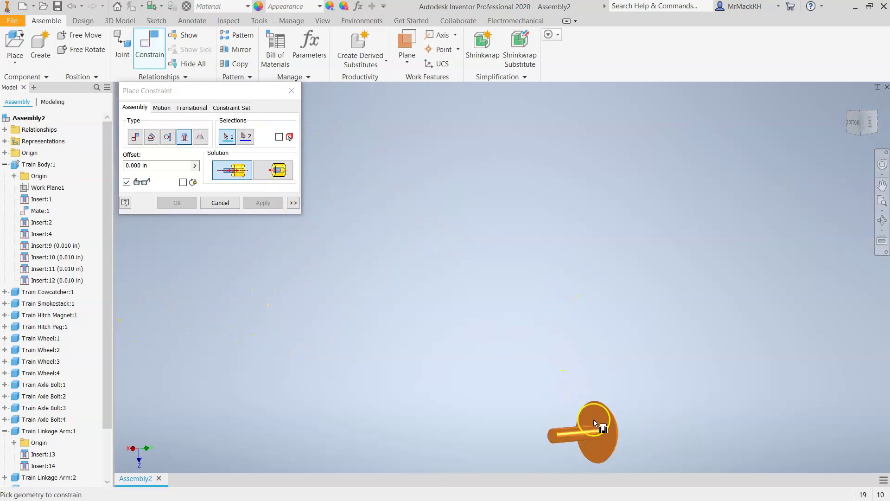
{"action": "left_click", "coordinate": [599, 430]}
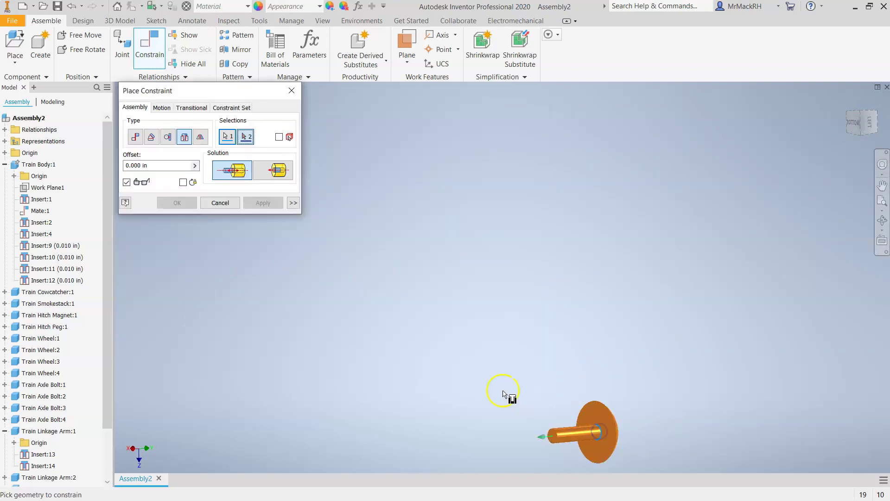
{"action": "scroll", "coordinate": [470, 375], "scroll_direction": "down", "scroll_amount": 5}
{"action": "scroll", "coordinate": [342, 358], "scroll_direction": "up", "scroll_amount": 4}
{"action": "scroll", "coordinate": [314, 354], "scroll_direction": "down", "scroll_amount": 3}
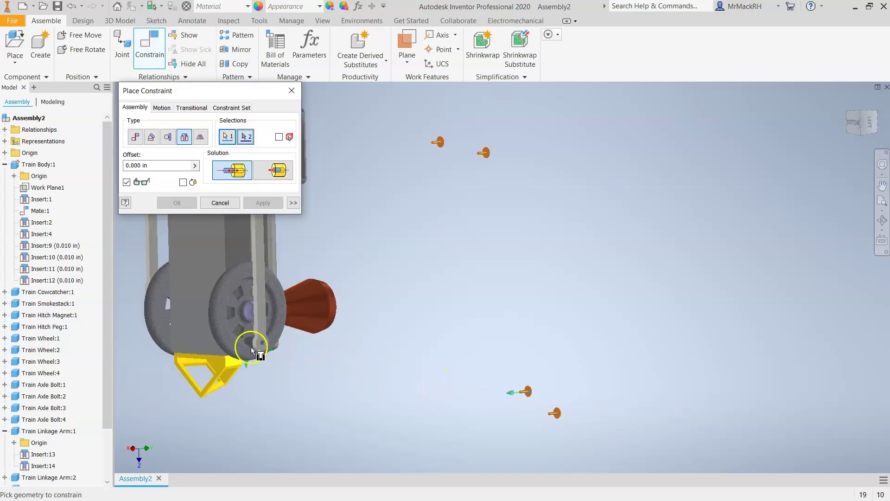
{"action": "scroll", "coordinate": [252, 342], "scroll_direction": "up", "scroll_amount": 5}
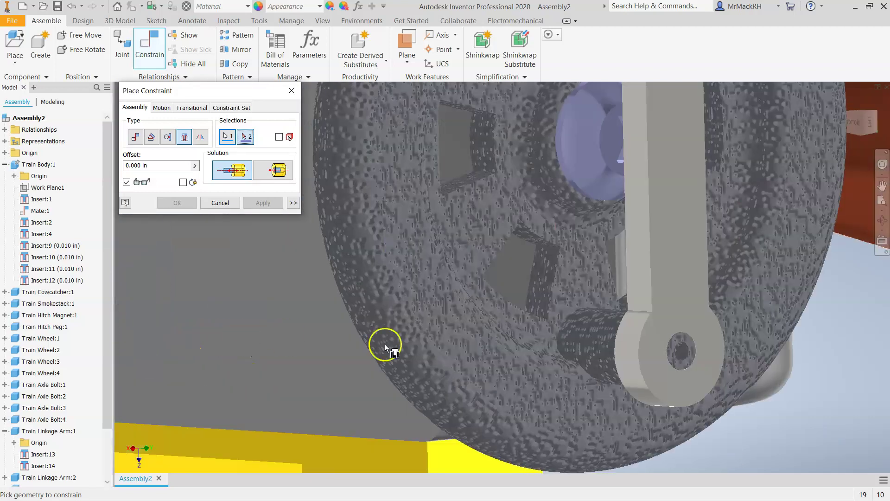
{"action": "left_click", "coordinate": [683, 353]}
{"action": "scroll", "coordinate": [695, 366], "scroll_direction": "down", "scroll_amount": 5}
{"action": "scroll", "coordinate": [833, 396], "scroll_direction": "up", "scroll_amount": 4}
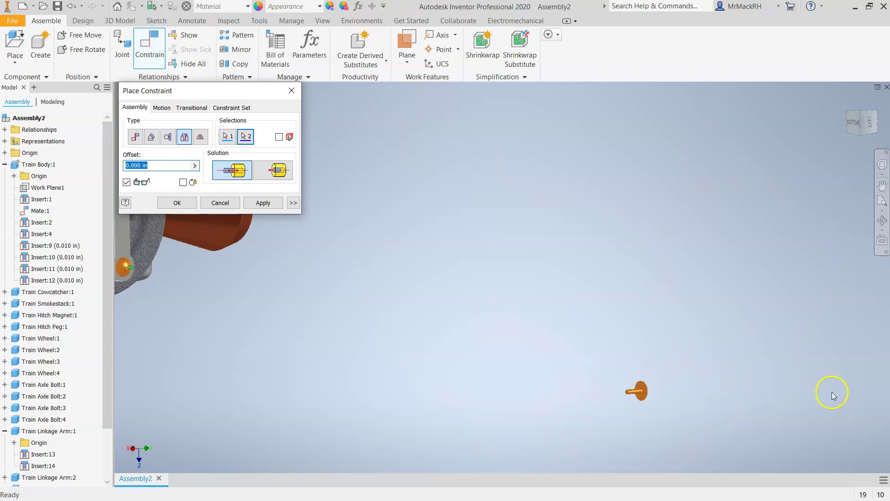
{"action": "scroll", "coordinate": [674, 405], "scroll_direction": "up", "scroll_amount": 3}
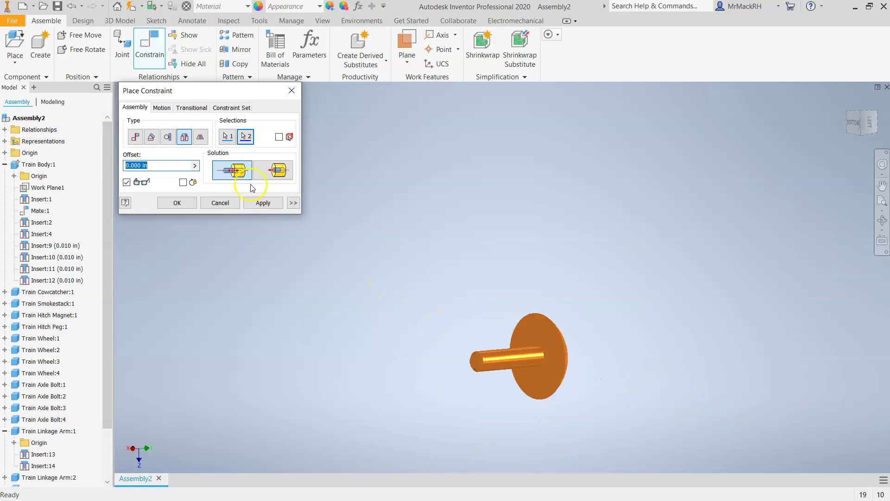
{"action": "left_click", "coordinate": [264, 203]}
Insert-constrain the next linkage pin, by its shaft edge under the head, into the left arm's rear hole with 0.000 in offset
{"action": "left_click", "coordinate": [540, 352]}
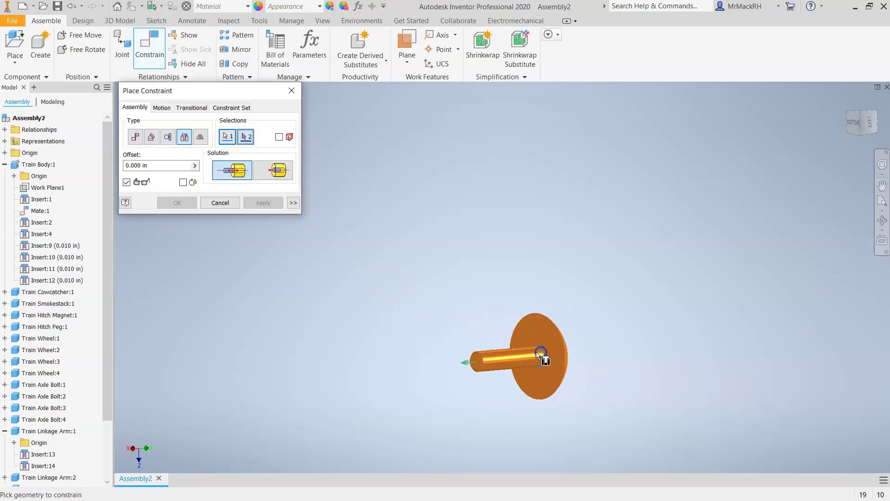
{"action": "scroll", "coordinate": [536, 351], "scroll_direction": "down", "scroll_amount": 5}
{"action": "scroll", "coordinate": [360, 297], "scroll_direction": "up", "scroll_amount": 5}
{"action": "scroll", "coordinate": [399, 357], "scroll_direction": "down", "scroll_amount": 2}
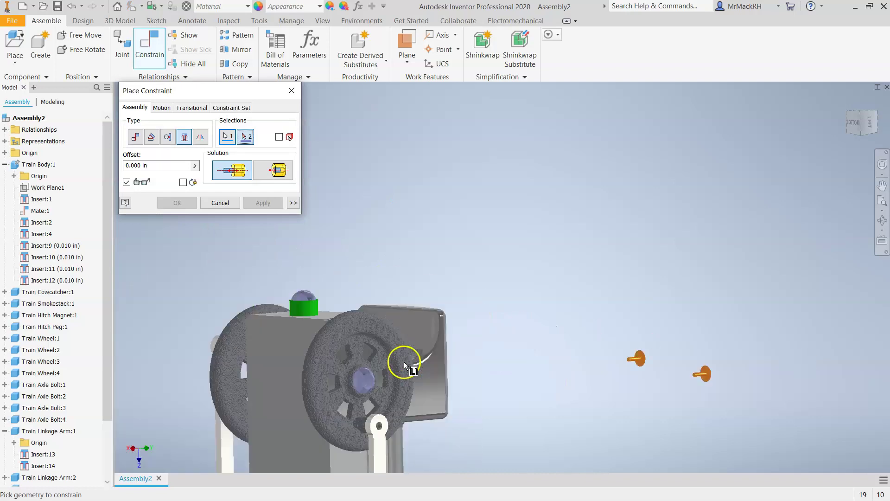
{"action": "scroll", "coordinate": [393, 384], "scroll_direction": "up", "scroll_amount": 3}
{"action": "left_click", "coordinate": [372, 438]}
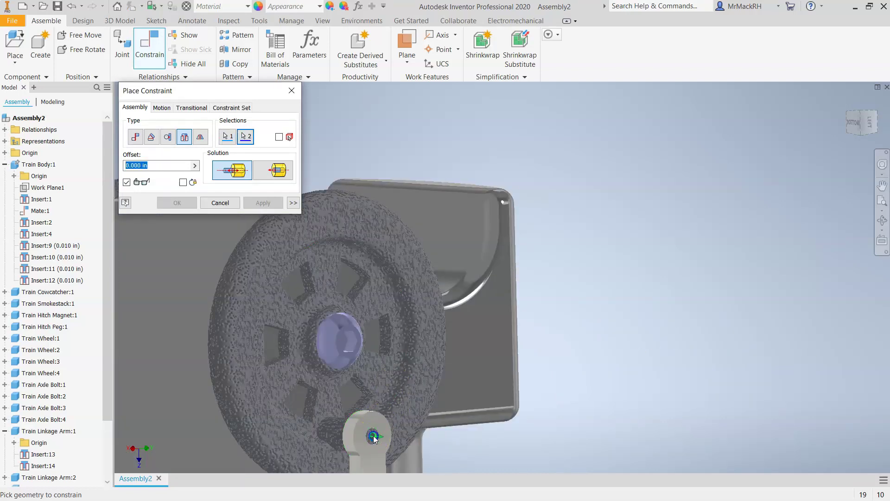
{"action": "left_click", "coordinate": [263, 202]}
Insert-constrain a loose linkage pin, by its shaft edge under the head, into the right arm's front hole with 0.000 in offset
{"action": "scroll", "coordinate": [649, 318], "scroll_direction": "down", "scroll_amount": 3}
{"action": "scroll", "coordinate": [747, 301], "scroll_direction": "up", "scroll_amount": 6}
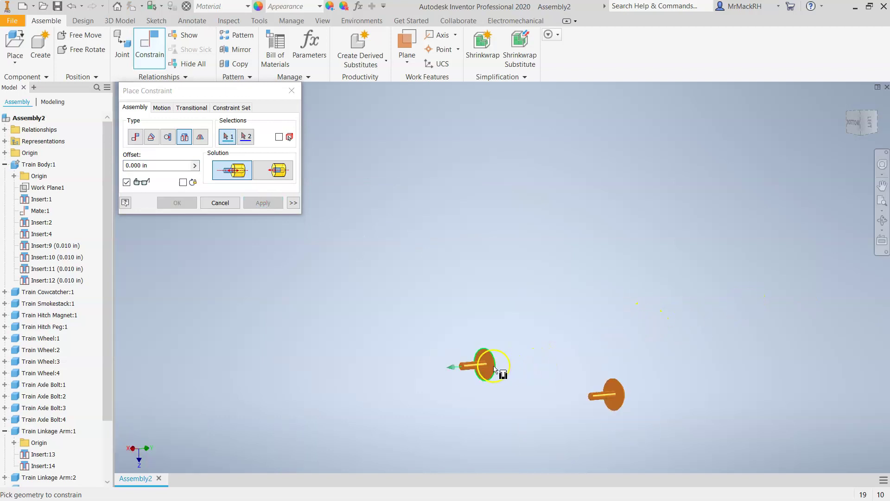
{"action": "left_click", "coordinate": [487, 369]}
{"action": "scroll", "coordinate": [412, 370], "scroll_direction": "down", "scroll_amount": 3}
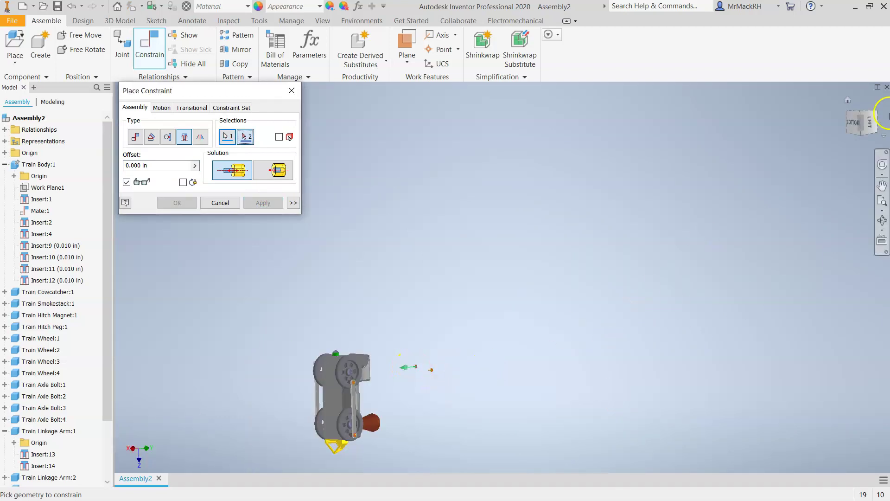
{"action": "left_click", "coordinate": [860, 122]}
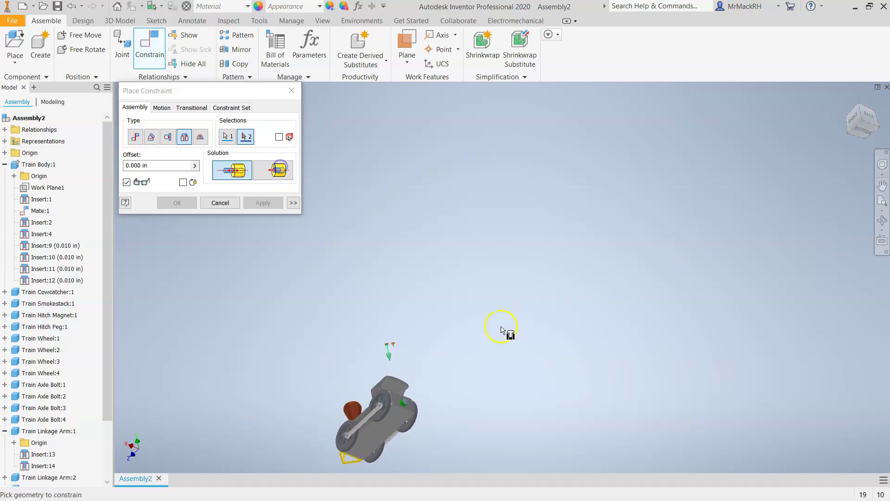
{"action": "scroll", "coordinate": [329, 454], "scroll_direction": "up", "scroll_amount": 5}
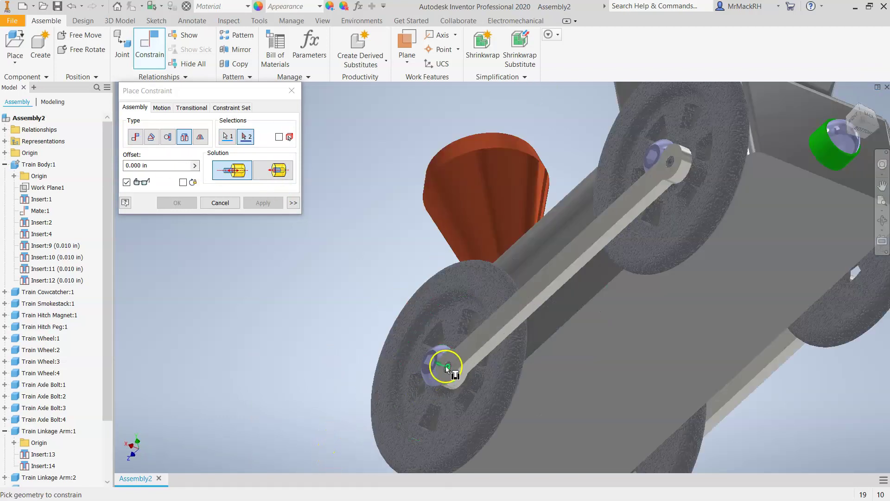
{"action": "left_click", "coordinate": [448, 369]}
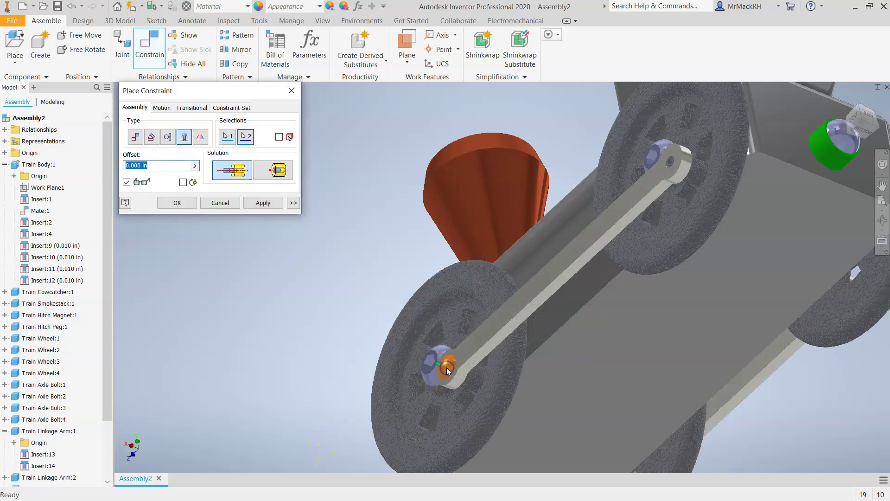
{"action": "left_click", "coordinate": [263, 203]}
Insert-constrain the last linkage pin into the right arm's rear hole with 0.000 in offset and end the constraint command
{"action": "scroll", "coordinate": [639, 166], "scroll_direction": "down", "scroll_amount": 8}
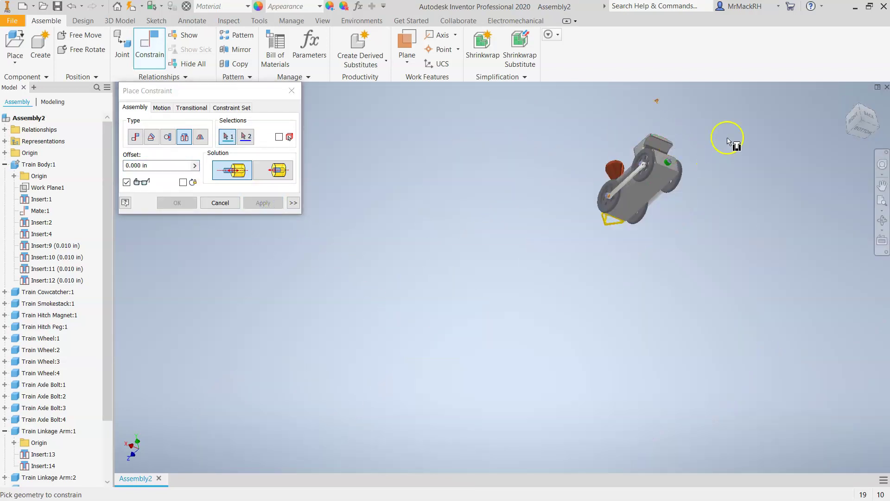
{"action": "scroll", "coordinate": [593, 145], "scroll_direction": "up", "scroll_amount": 6}
{"action": "left_click", "coordinate": [513, 165]}
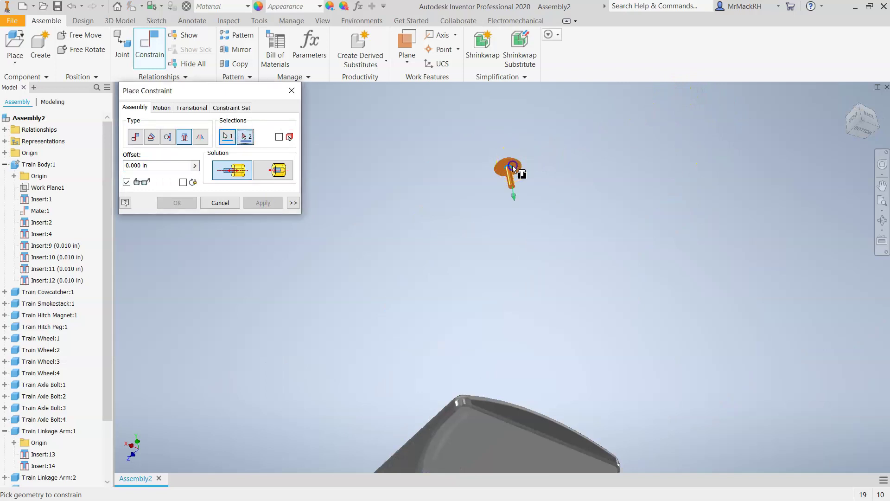
{"action": "scroll", "coordinate": [417, 250], "scroll_direction": "down", "scroll_amount": 5}
{"action": "scroll", "coordinate": [549, 238], "scroll_direction": "up", "scroll_amount": 8}
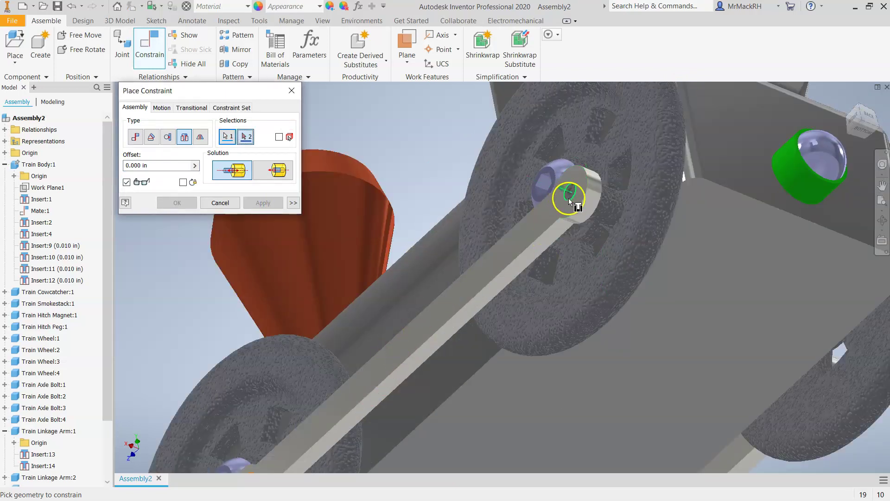
{"action": "left_click", "coordinate": [545, 207]}
{"action": "left_click", "coordinate": [263, 203]}
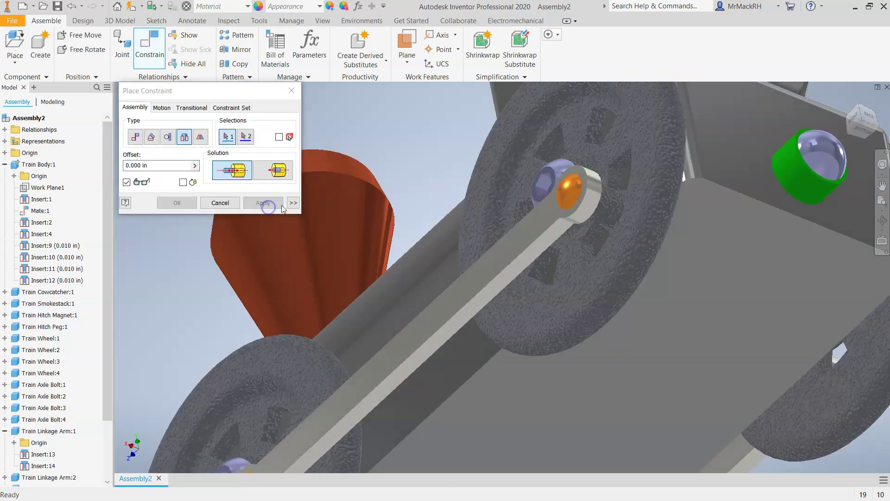
{"action": "left_click", "coordinate": [227, 204]}
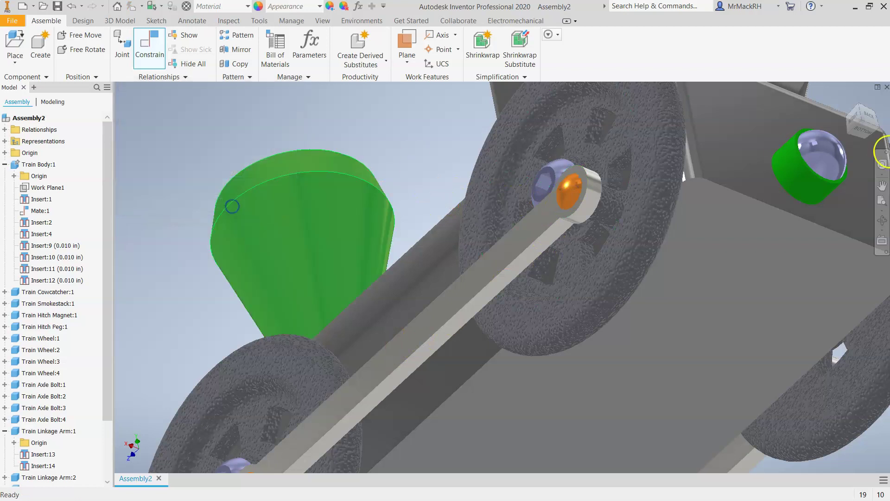
Save the assembly as Train Assembly in the IED 2020 Toy Train folder, including all changed dependent parts
{"action": "left_click", "coordinate": [867, 121]}
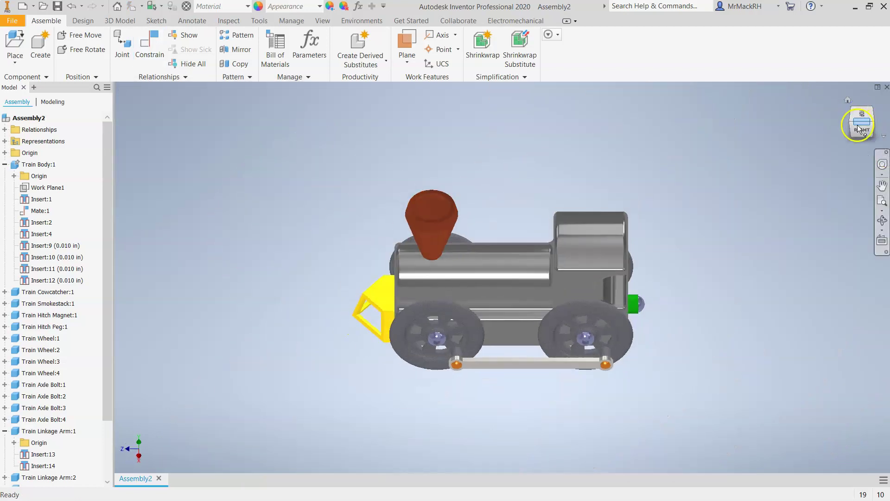
{"action": "left_click", "coordinate": [852, 127]}
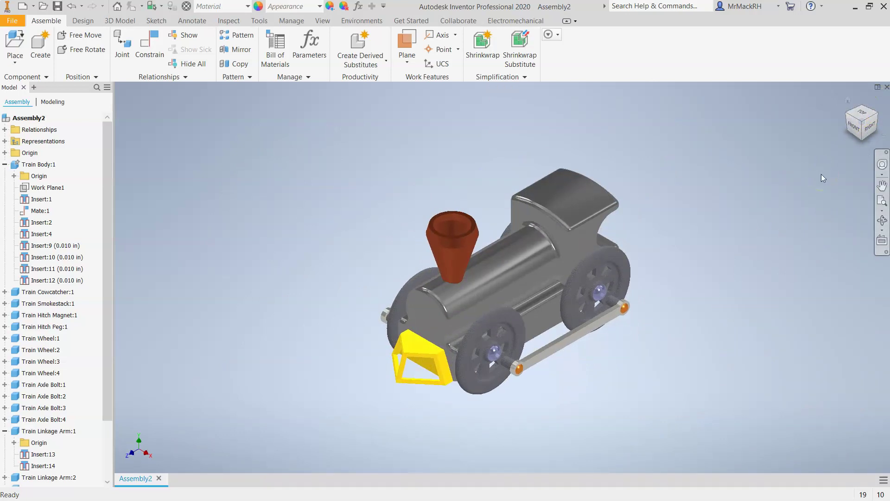
{"action": "scroll", "coordinate": [704, 218], "scroll_direction": "down", "scroll_amount": 3}
{"action": "scroll", "coordinate": [737, 253], "scroll_direction": "up", "scroll_amount": 5}
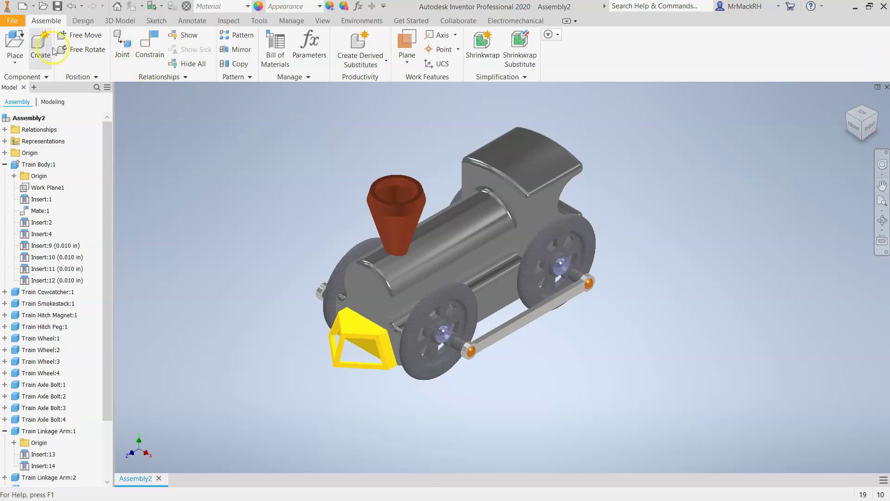
{"action": "left_click", "coordinate": [57, 7]}
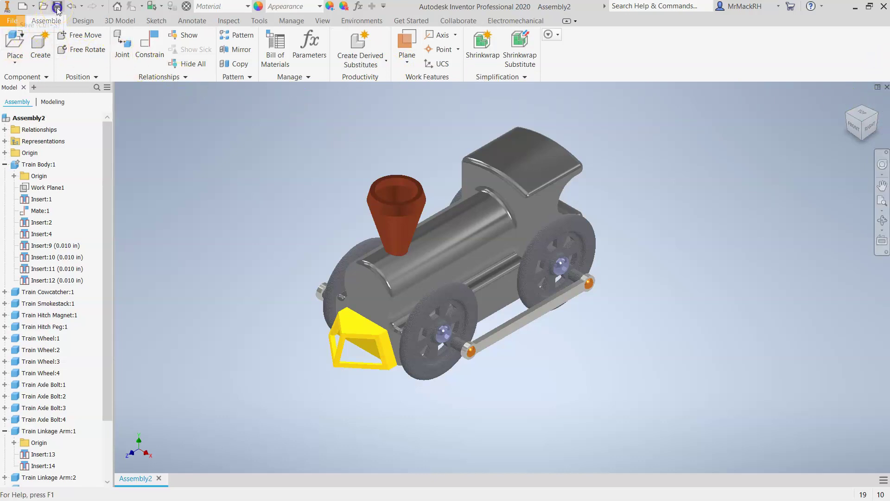
{"action": "left_click", "coordinate": [487, 221]}
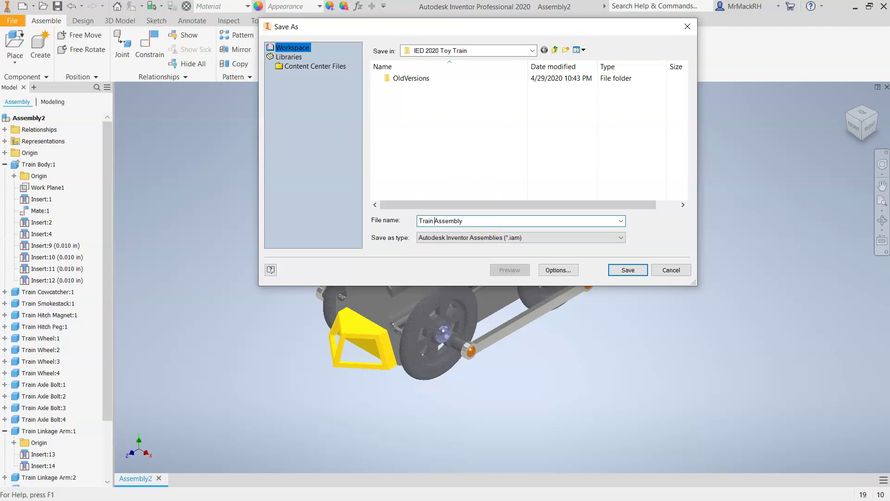
{"action": "left_click", "coordinate": [630, 270]}
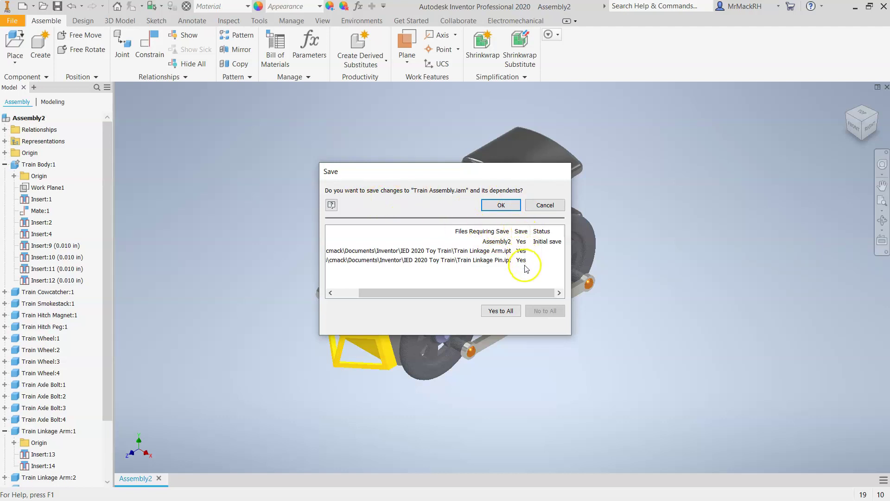
{"action": "left_click", "coordinate": [504, 313]}
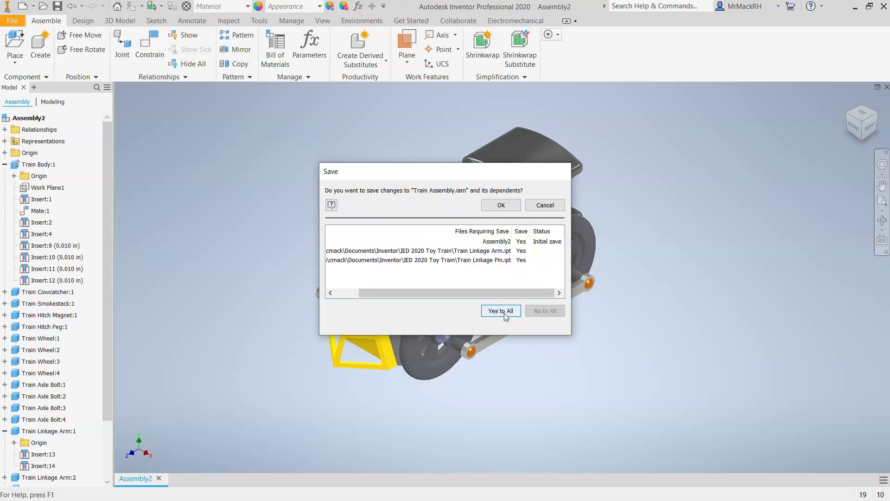
{"action": "left_click", "coordinate": [504, 207]}
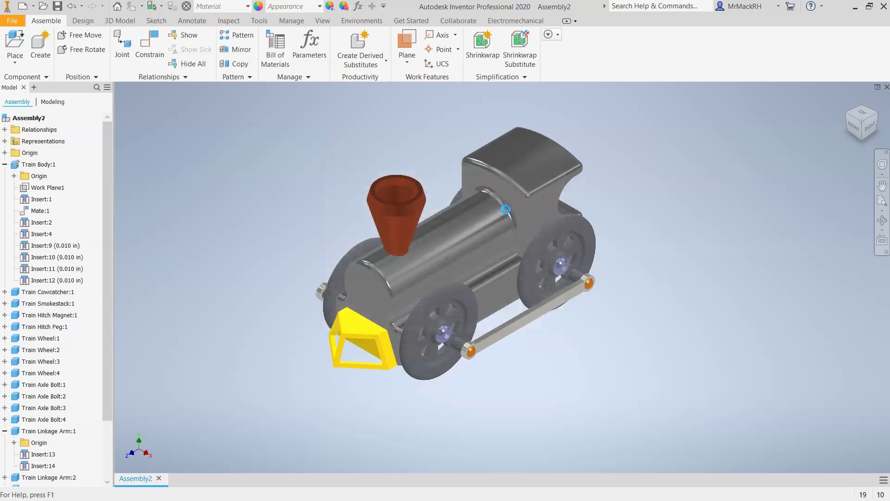
{"action": "left_click", "coordinate": [426, 310]}
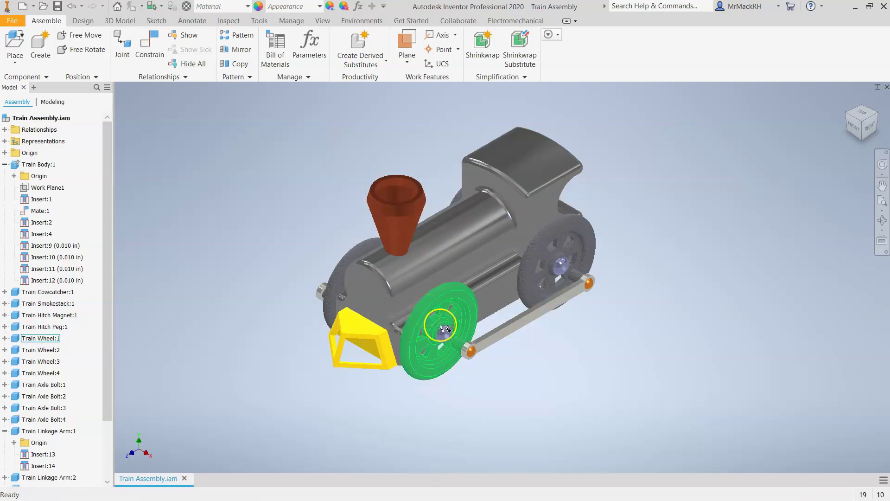
{"action": "left_click", "coordinate": [422, 319]}
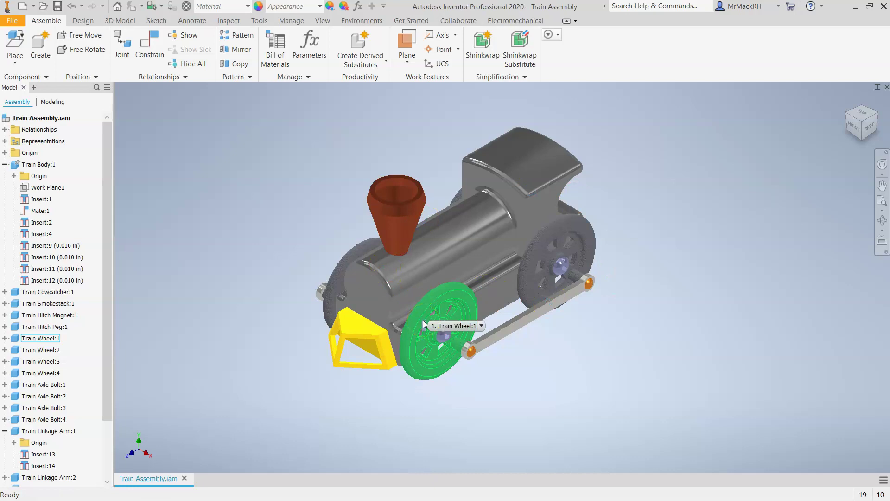
{"action": "left_click", "coordinate": [312, 284]}
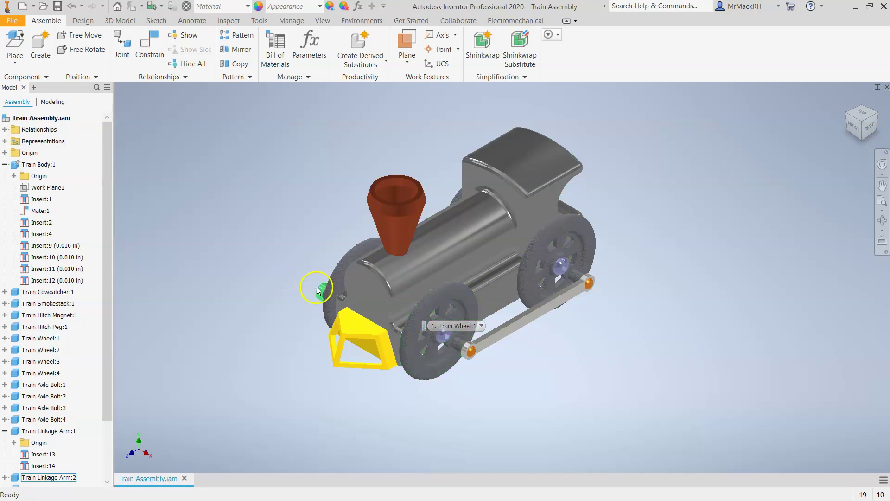
{"action": "left_click", "coordinate": [356, 352]}
{"action": "left_click", "coordinate": [361, 340]}
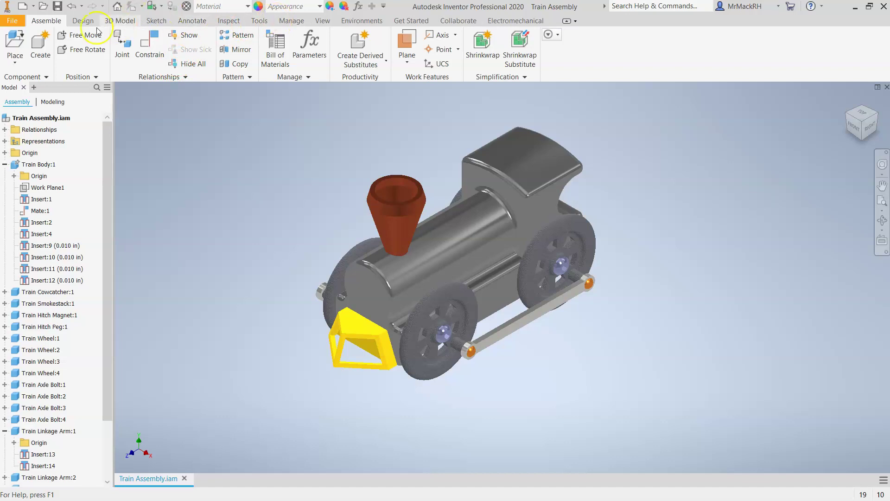
Close the assembly and create a new drawing from the RH Drawing Sheet Template.idw template
{"action": "left_click", "coordinate": [886, 88]}
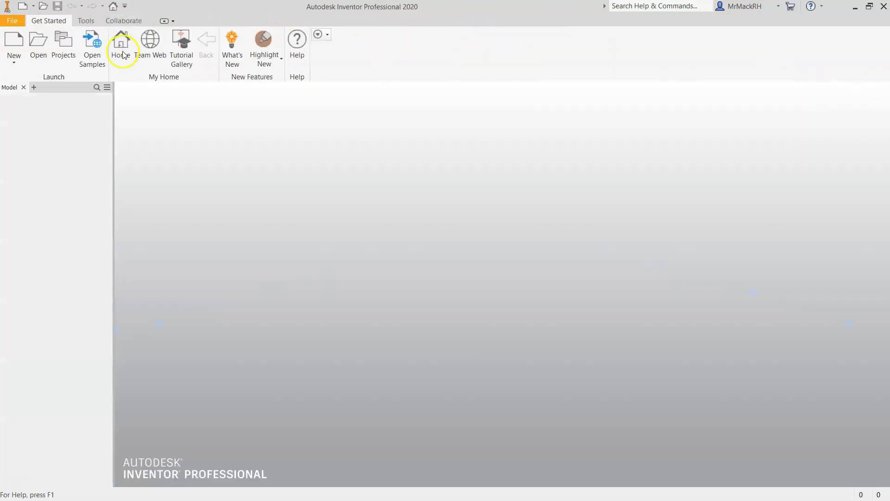
{"action": "left_click", "coordinate": [13, 40]}
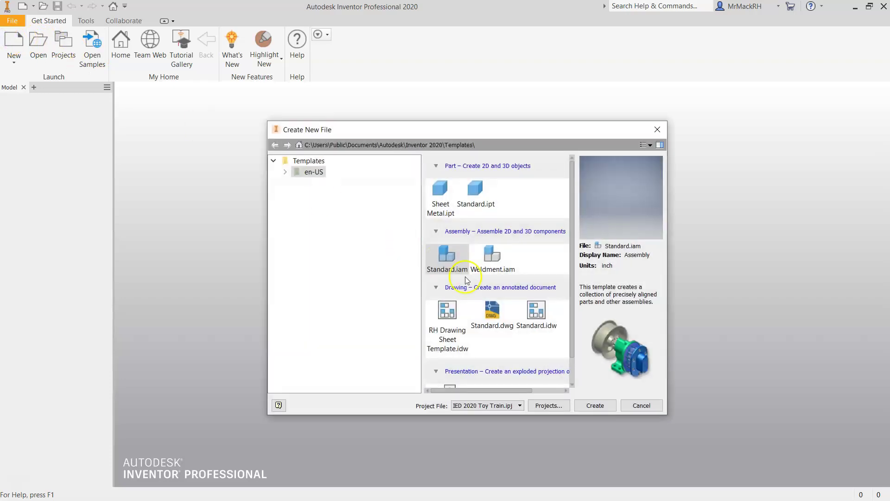
{"action": "double_click", "coordinate": [447, 310]}
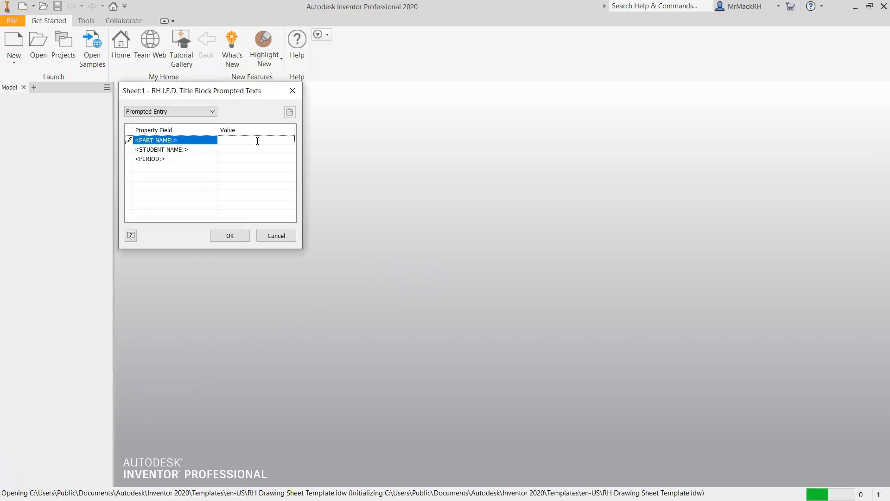
Fill in the title block with part name TRAIN ASSEMBLY, the student's name and period 3RD
{"action": "type", "text": "IN ASSEMBLY"}
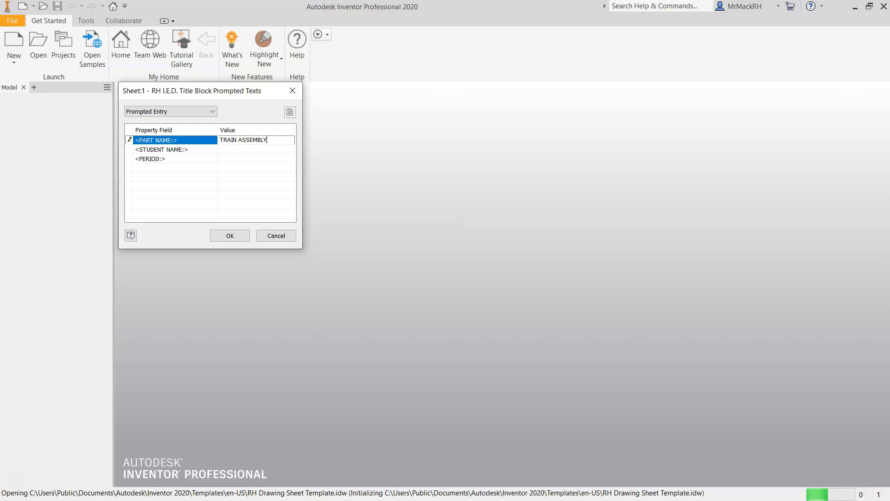
{"action": "left_click", "coordinate": [273, 150]}
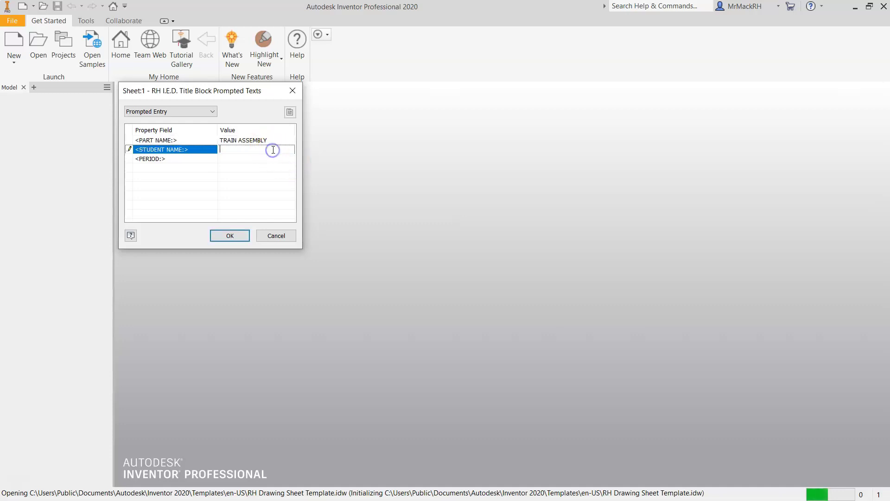
{"action": "type", "text": "MR MACK"}
{"action": "left_click", "coordinate": [237, 158]}
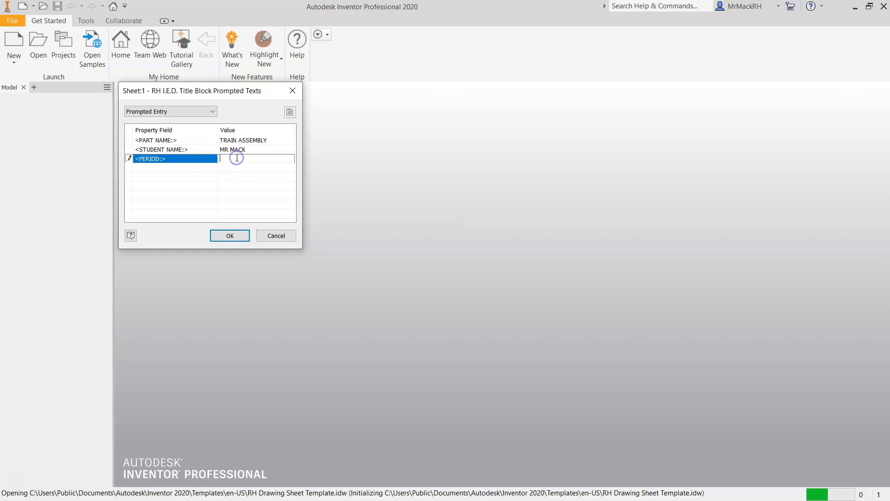
{"action": "type", "text": "3RD"}
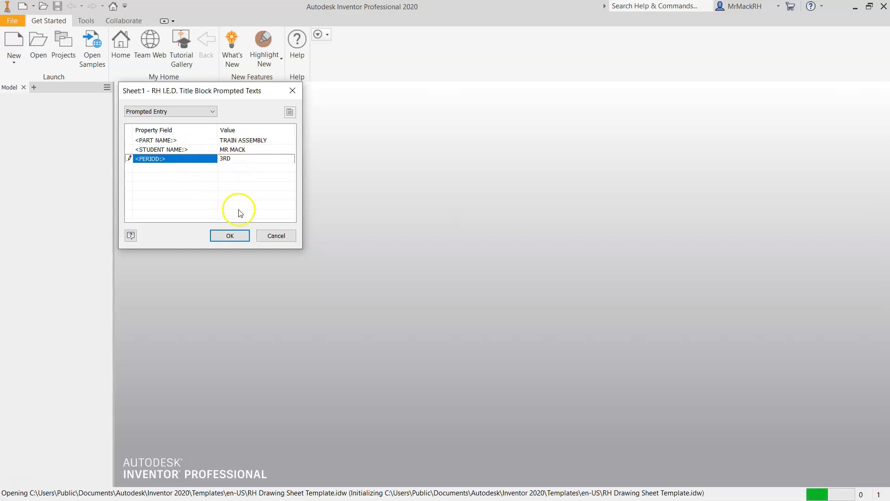
{"action": "left_click", "coordinate": [231, 235]}
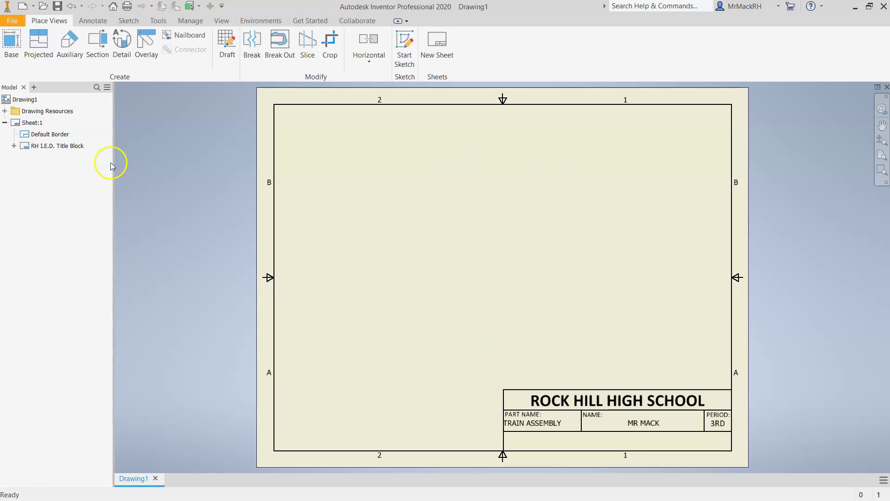
Start a base view and load the Train Assembly file from the IED 2020 Toy Train folder as its model
{"action": "left_click", "coordinate": [11, 49]}
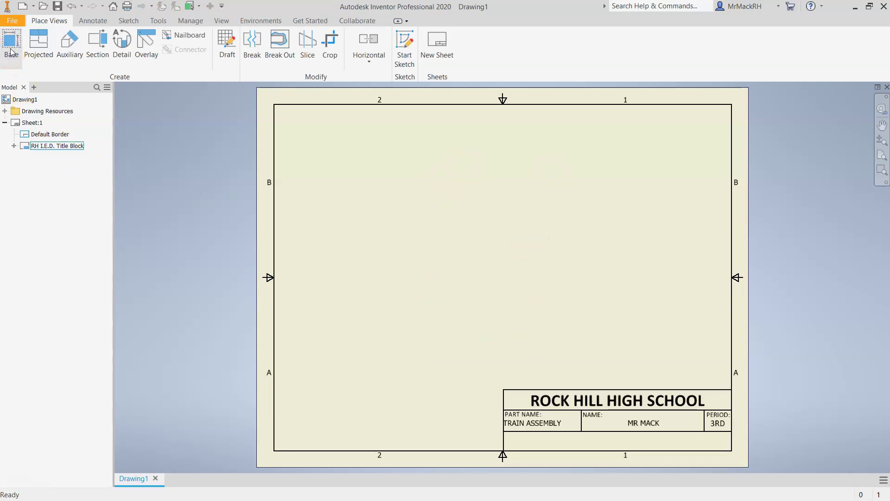
{"action": "left_click", "coordinate": [123, 62]}
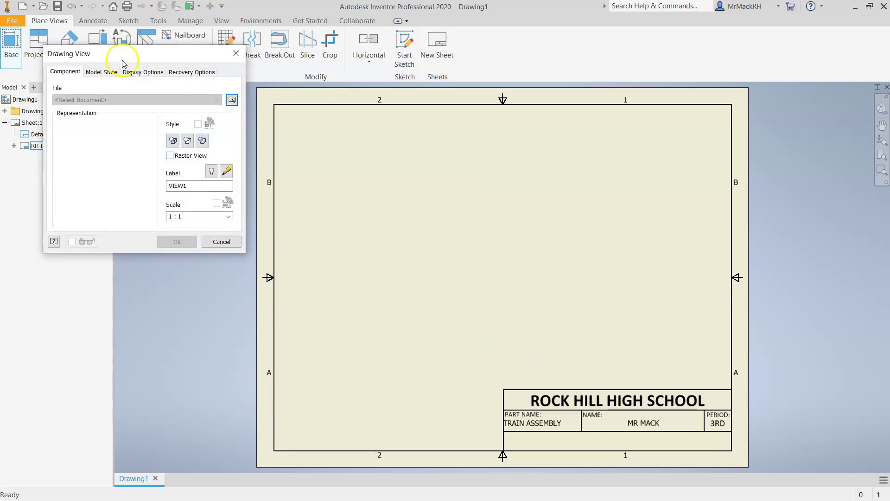
{"action": "left_click", "coordinate": [231, 100]}
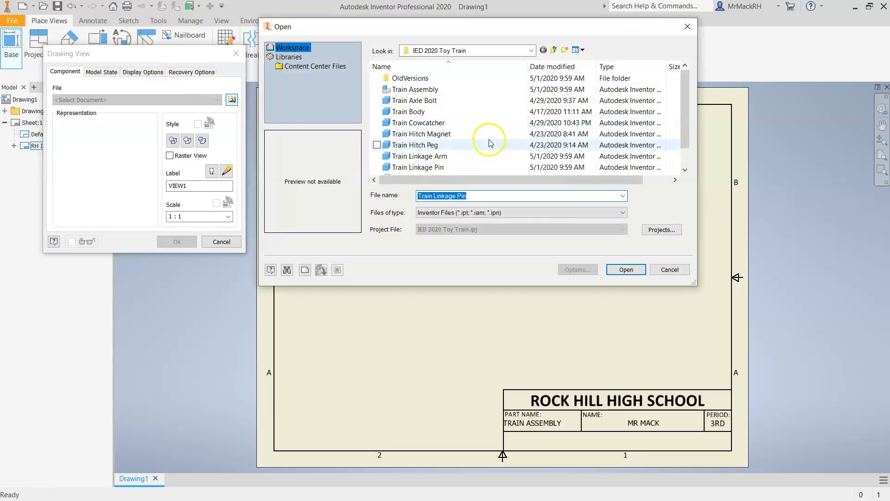
{"action": "left_click", "coordinate": [429, 89]}
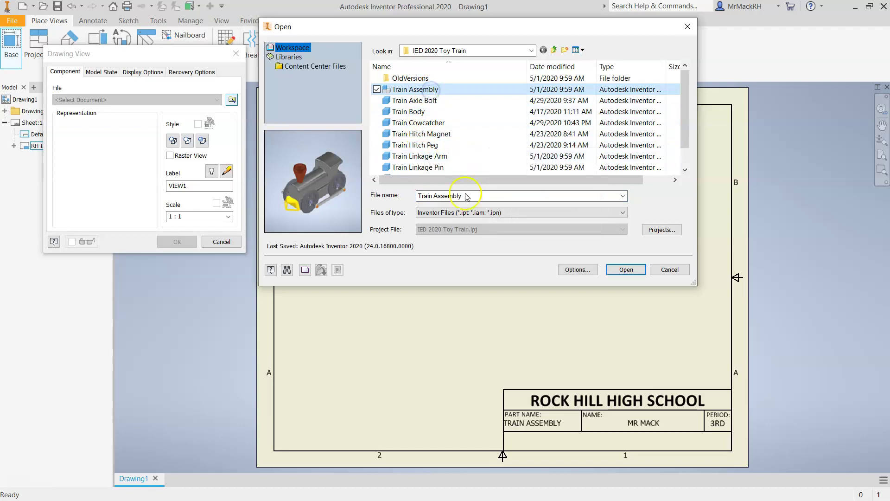
{"action": "left_click", "coordinate": [626, 270]}
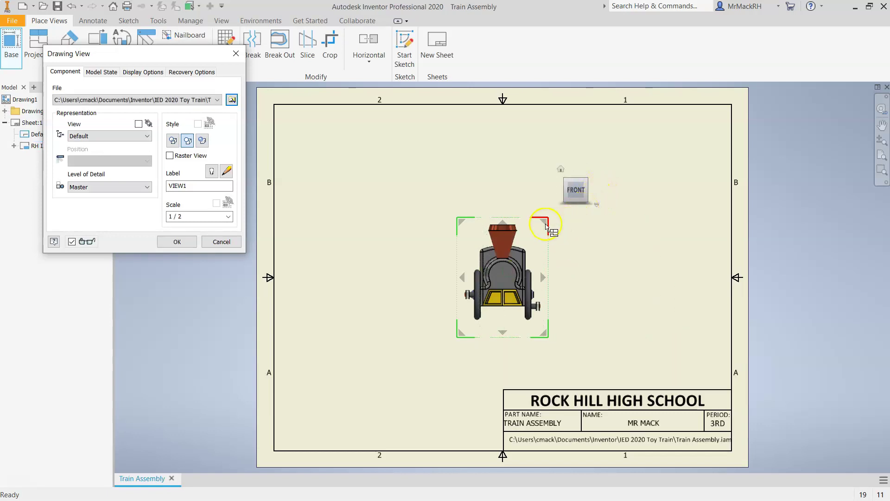
Orient the base view to an isometric showing the train's front, top and linkage side, shift it slightly up, and place it at scale 1
{"action": "left_click", "coordinate": [585, 191]}
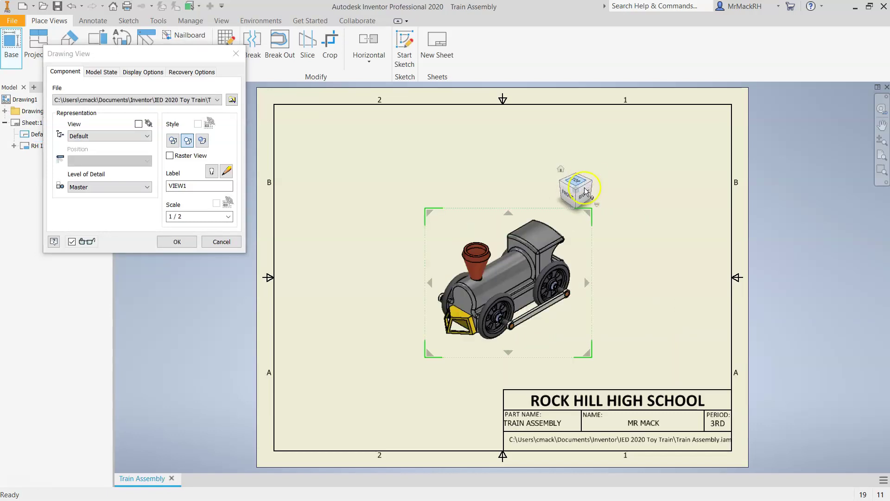
{"action": "left_click_drag", "start_coordinate": [529, 284], "coordinate": [518, 259]}
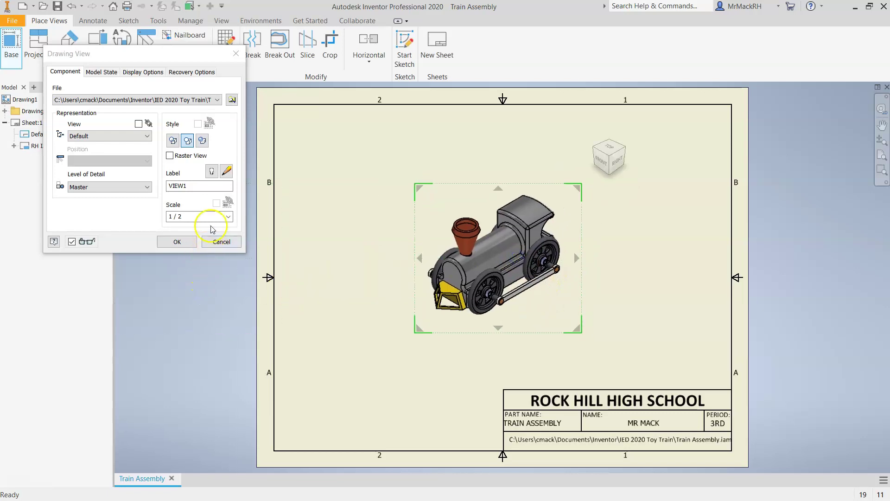
{"action": "left_click_drag", "start_coordinate": [216, 220], "coordinate": [175, 223]}
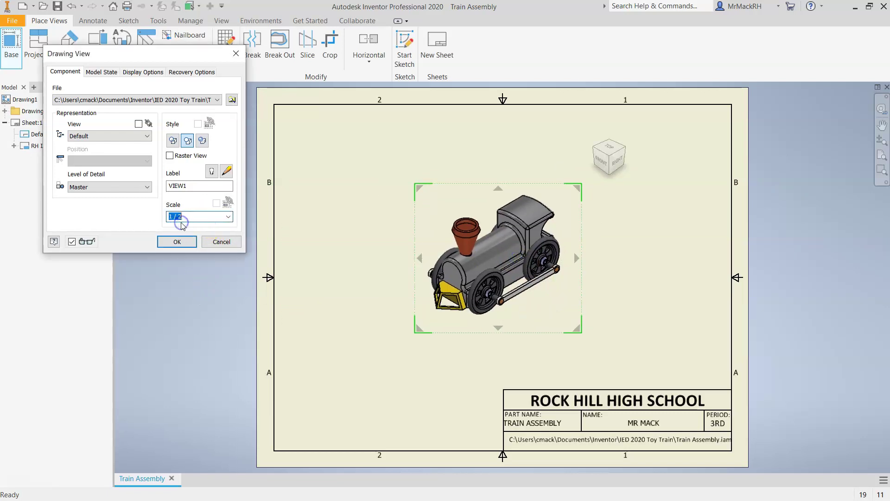
{"action": "type", "text": "1"}
{"action": "key", "text": "Return"}
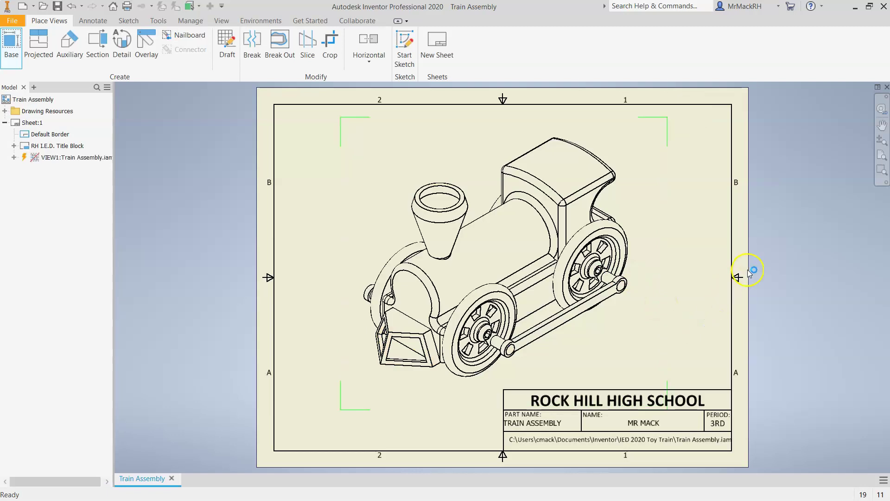
Edit the placed isometric view so the train displays in the shaded style with its colors
{"action": "right_click", "coordinate": [419, 411]}
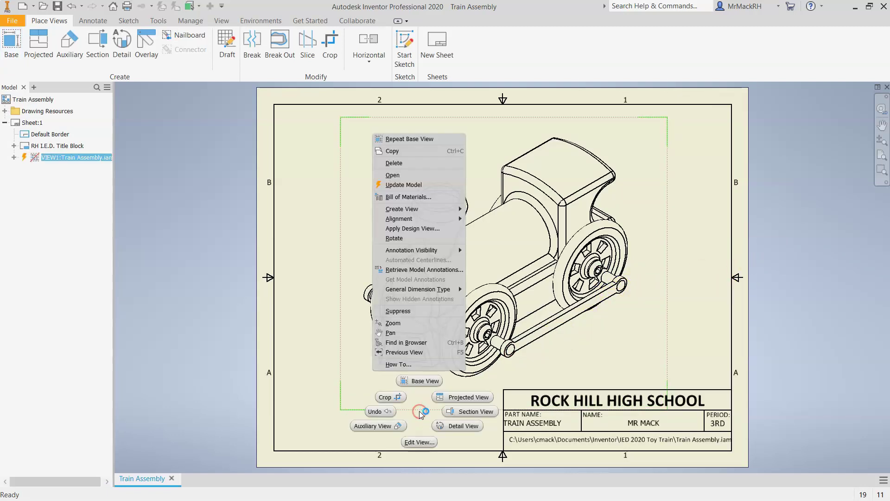
{"action": "left_click", "coordinate": [413, 438]}
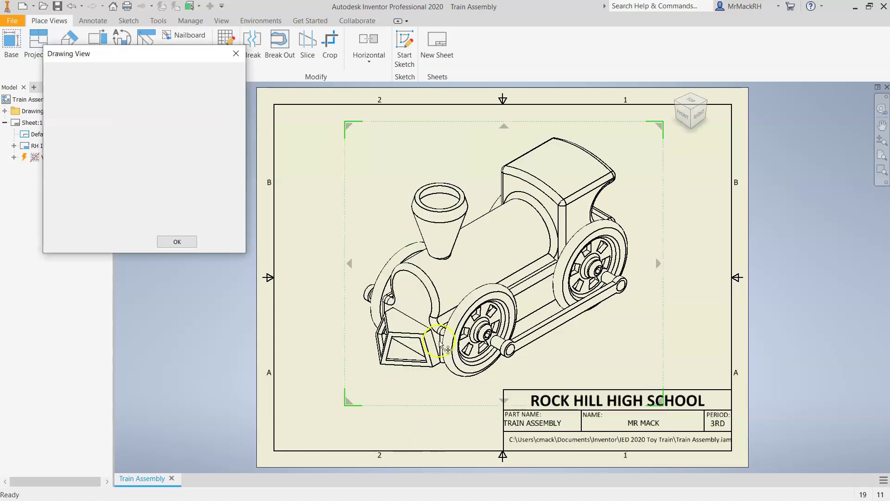
{"action": "left_click", "coordinate": [177, 242]}
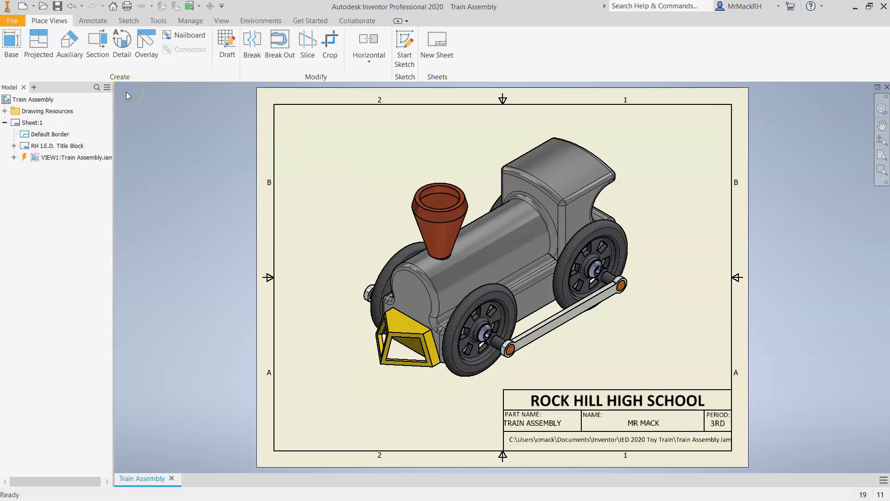
Save the drawing as Train Assembly.idw in the IED 2020 Toy Train folder and export a copy of it
{"action": "left_click", "coordinate": [57, 6]}
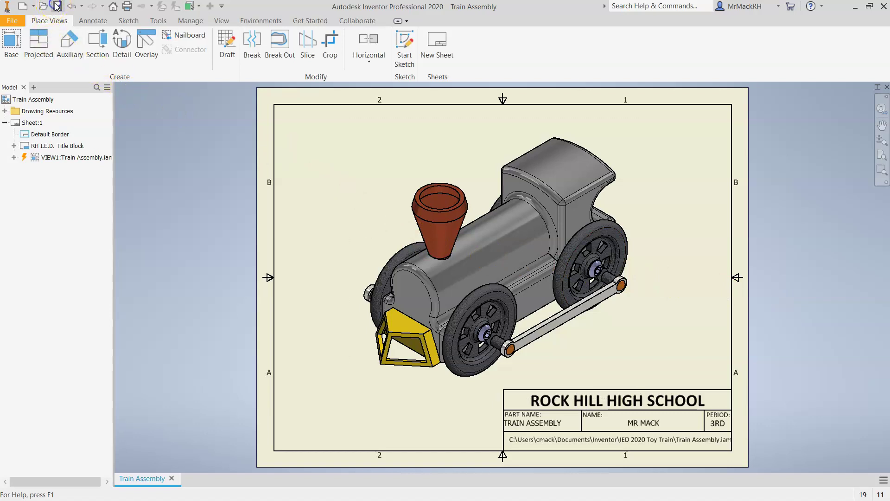
{"action": "left_click", "coordinate": [634, 277]}
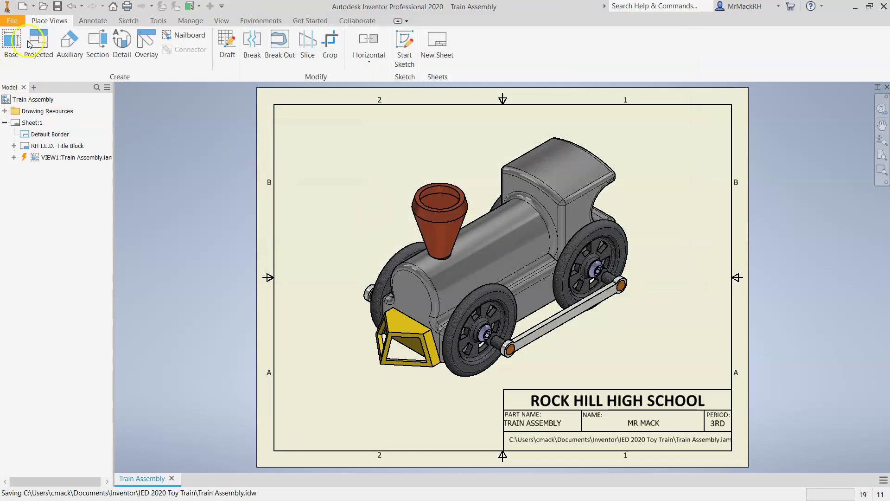
{"action": "left_click", "coordinate": [12, 21]}
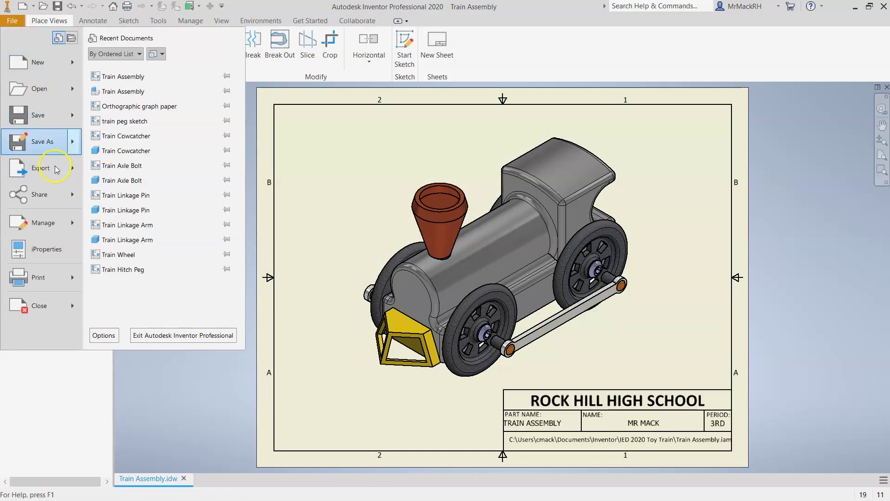
{"action": "mouse_move", "coordinate": [55, 168]}
{"action": "left_click", "coordinate": [113, 141]}
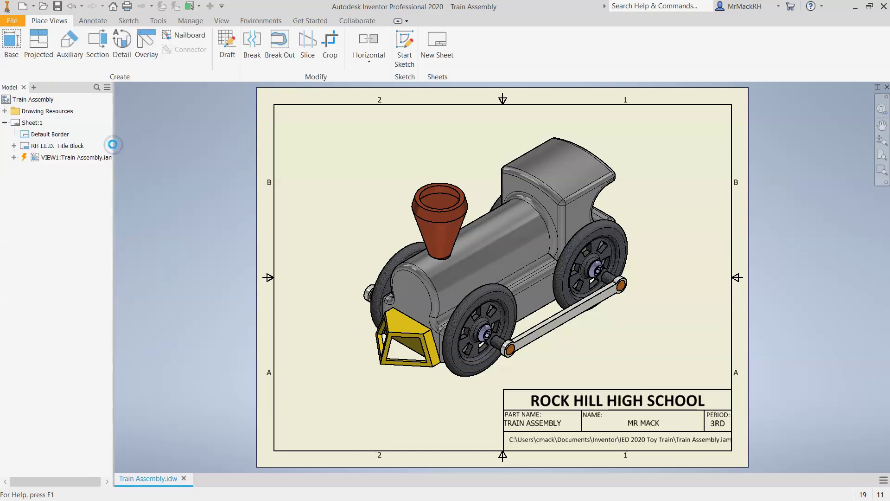
{"action": "left_click", "coordinate": [633, 267]}
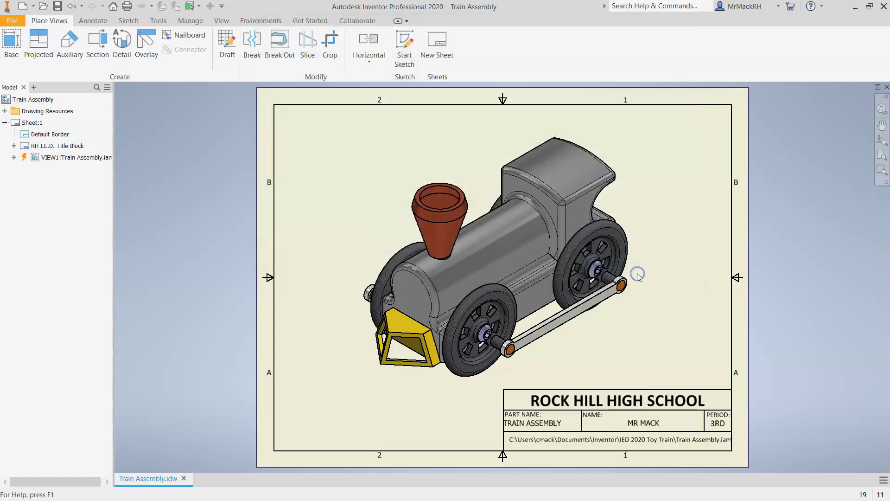